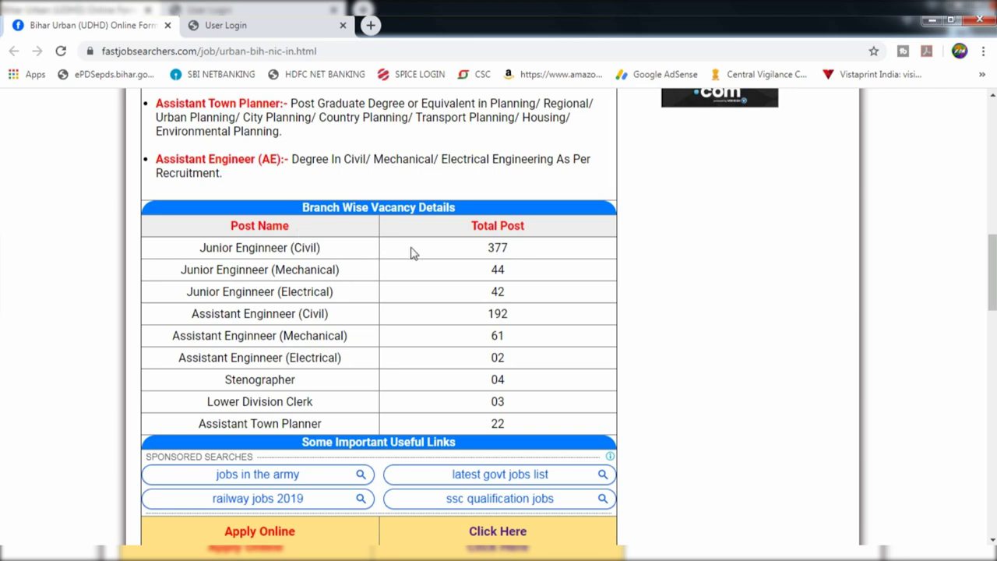
- Scroll the Bihar Urban job page past the vacancy table to the Important Useful Links
drag(443, 250, 477, 259)
scroll(345, 278, down, 3)
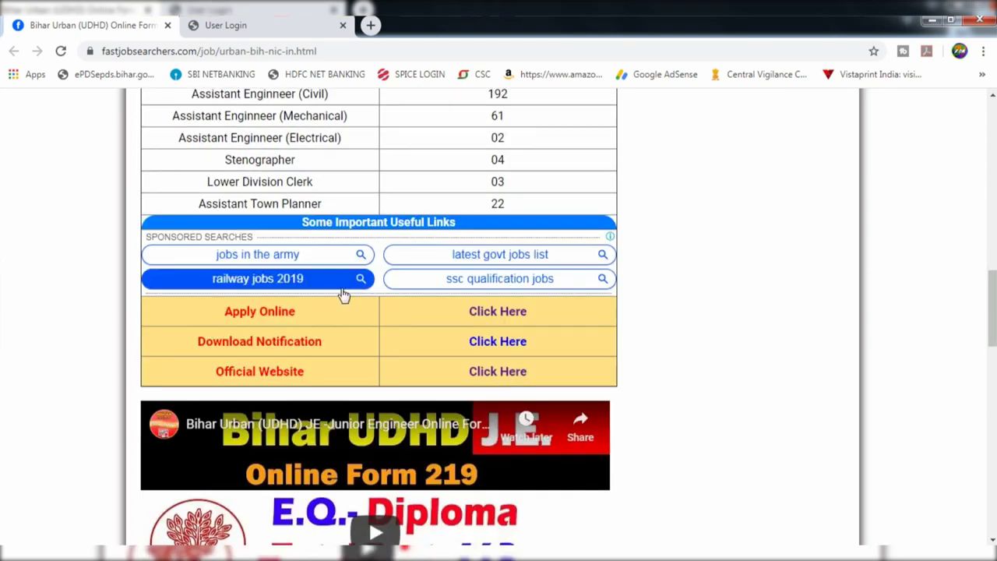
- Close the extra login tab and go to the contractual recruitment login via Apply Online
click(343, 25)
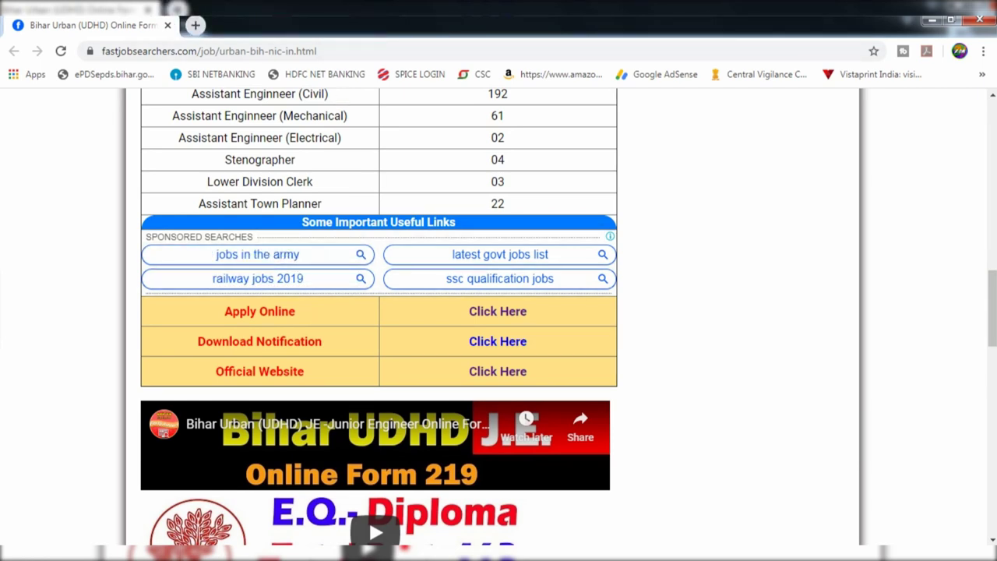
click(490, 316)
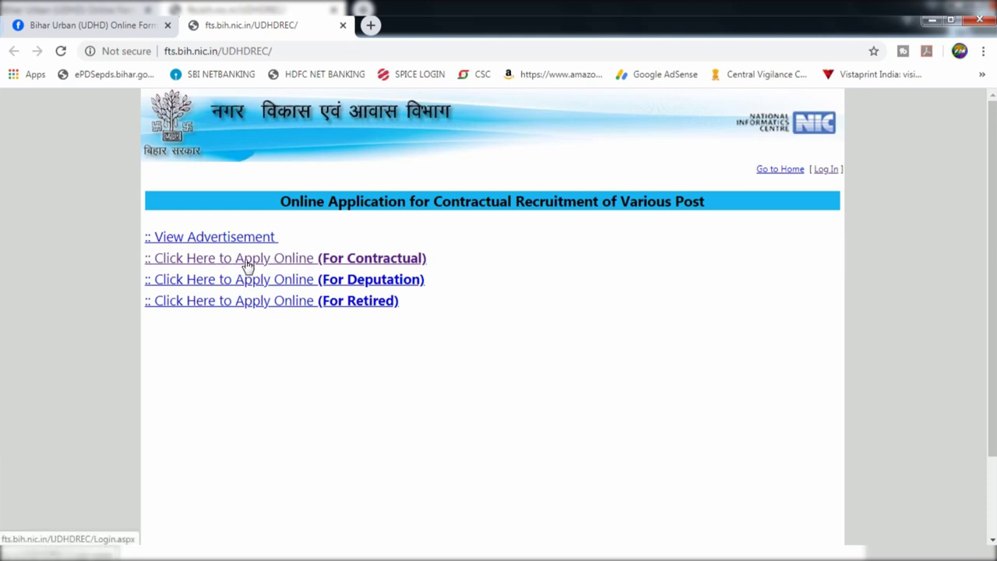
click(287, 258)
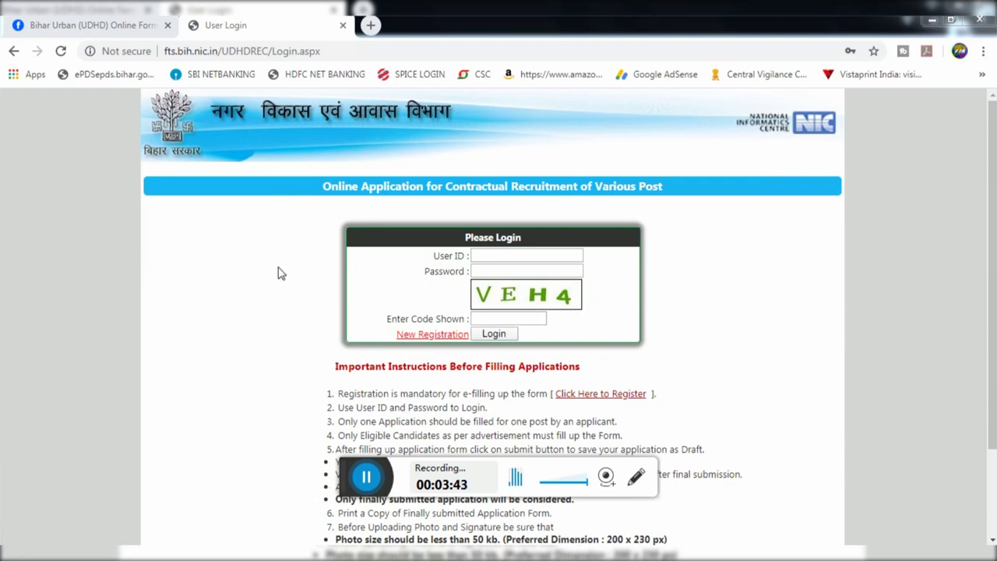
- Start a new registration with Stenographer as the post applied for
click(436, 337)
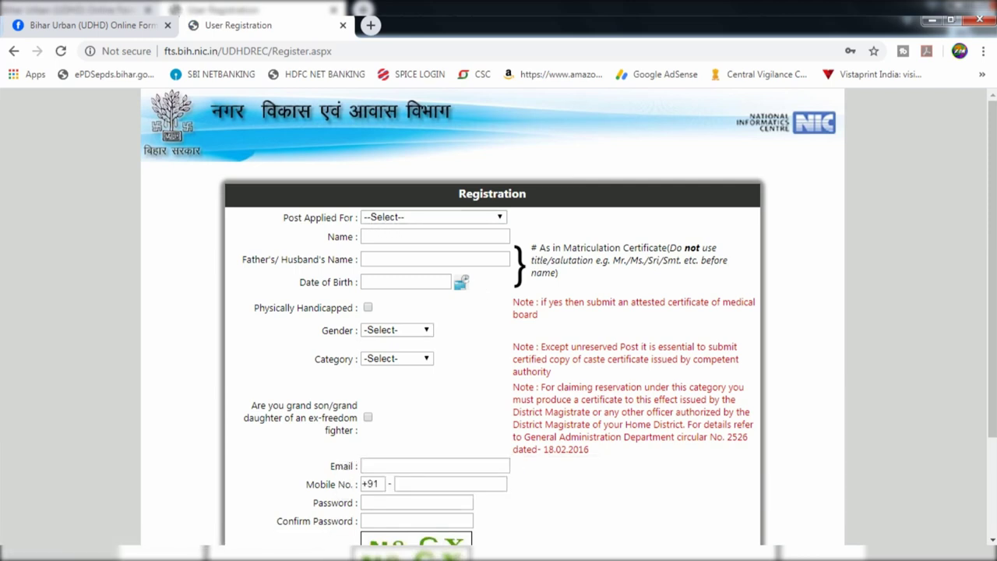
drag(298, 218, 352, 219)
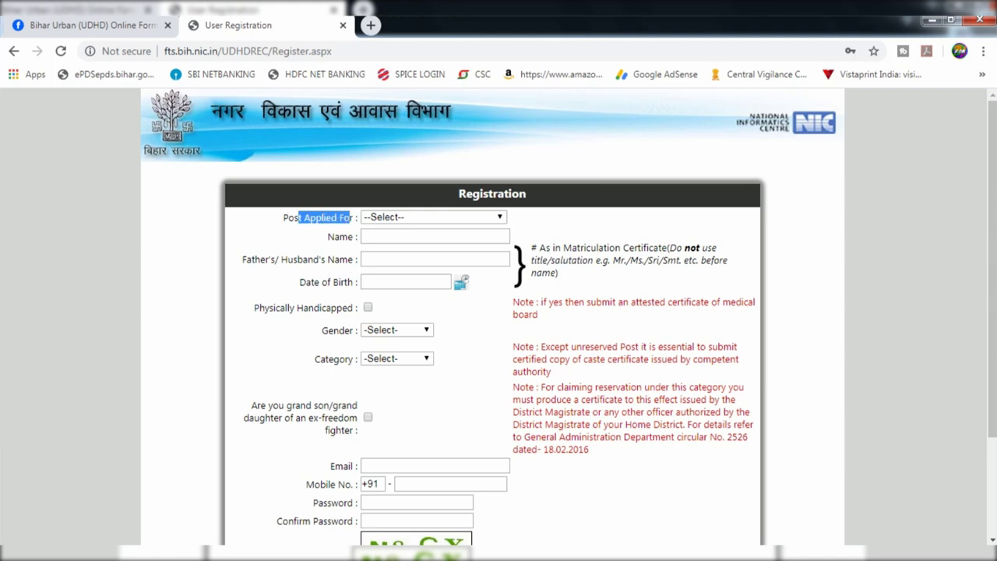
click(382, 220)
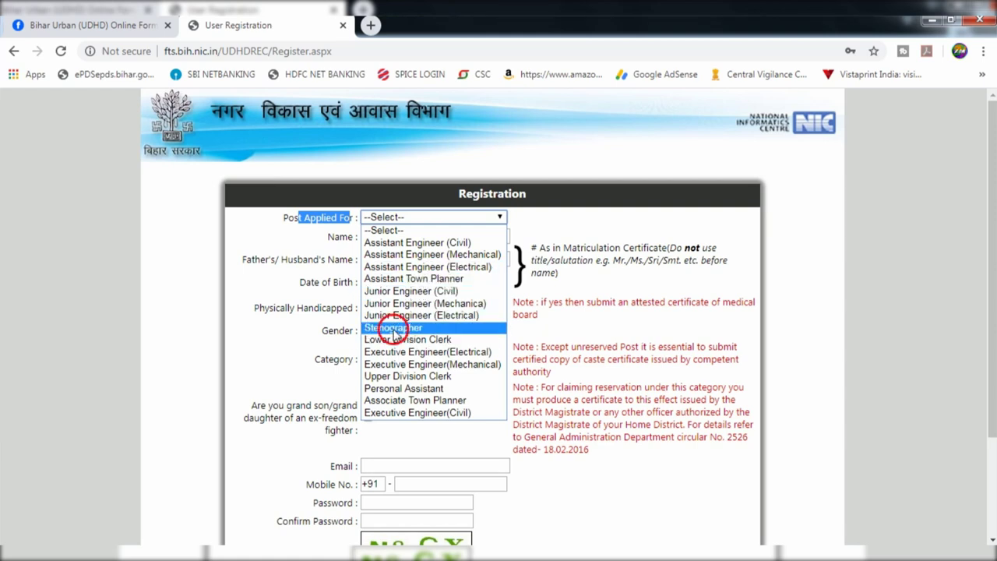
click(393, 327)
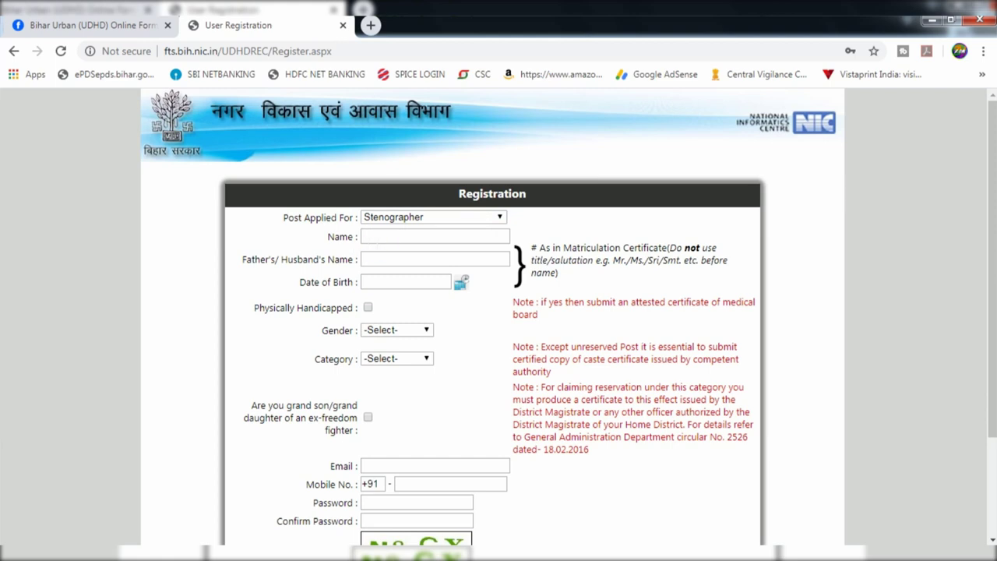
- Enter the applicant's name and the father's name
click(390, 237)
click(335, 251)
click(405, 237)
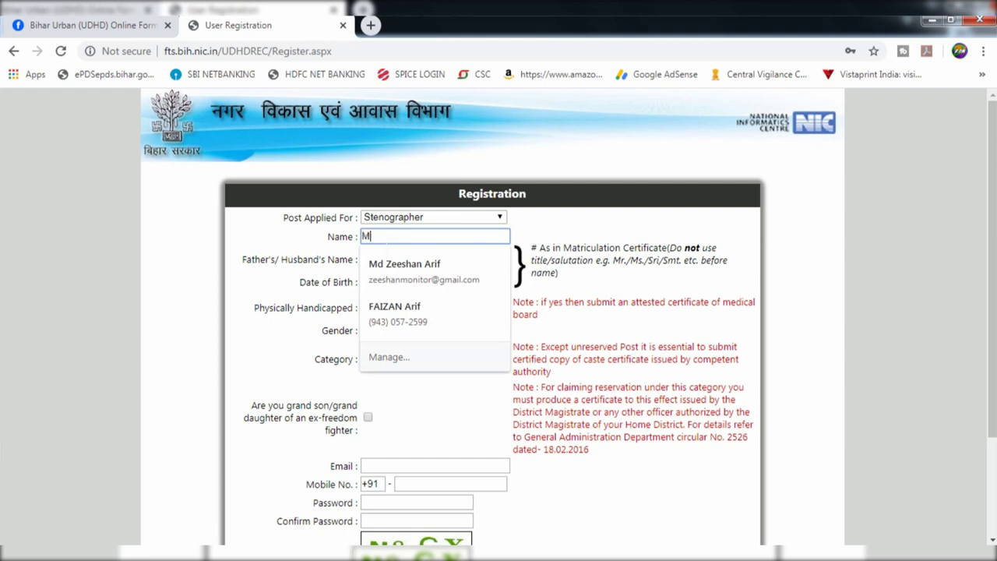
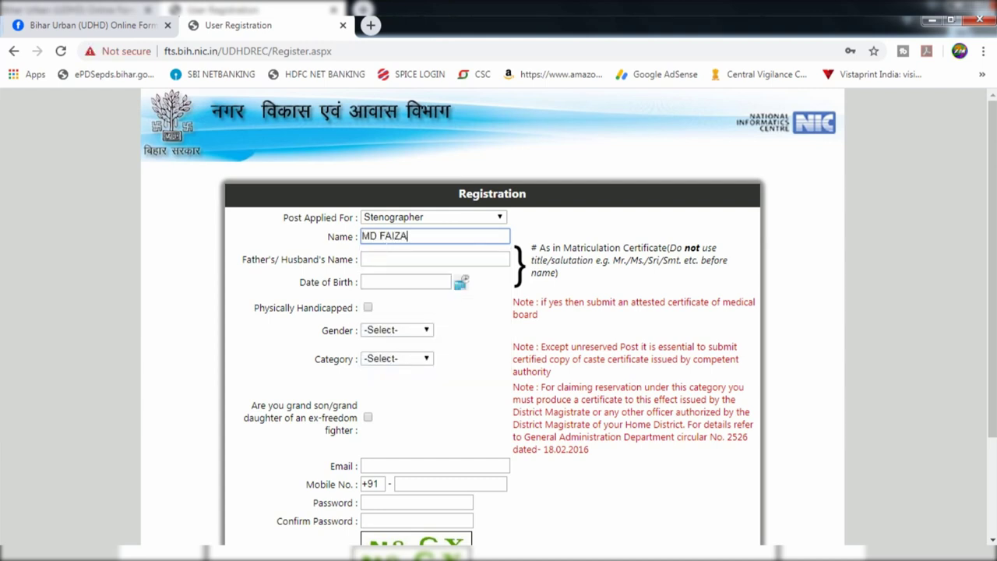
key(Tab)
text(MD)
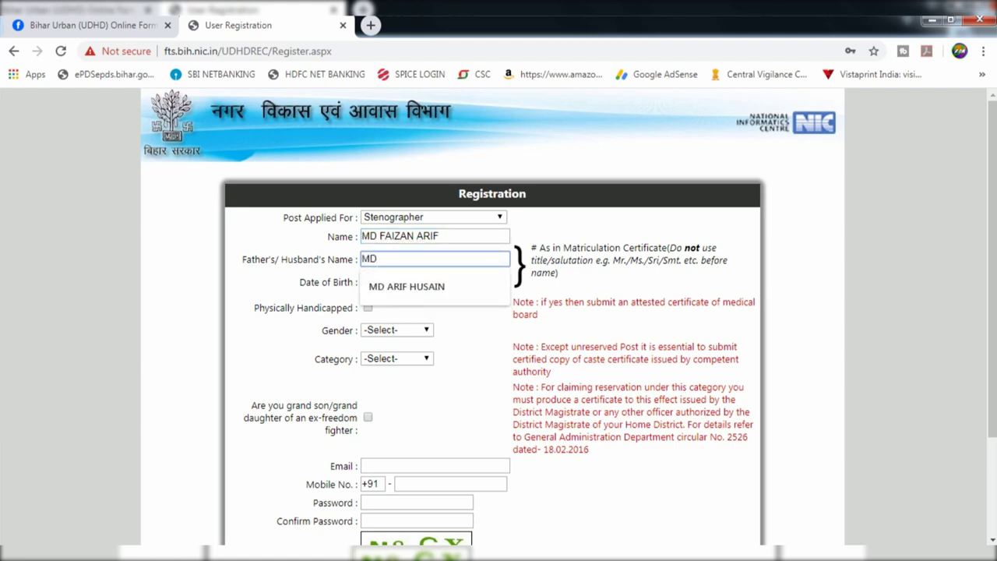
click(380, 293)
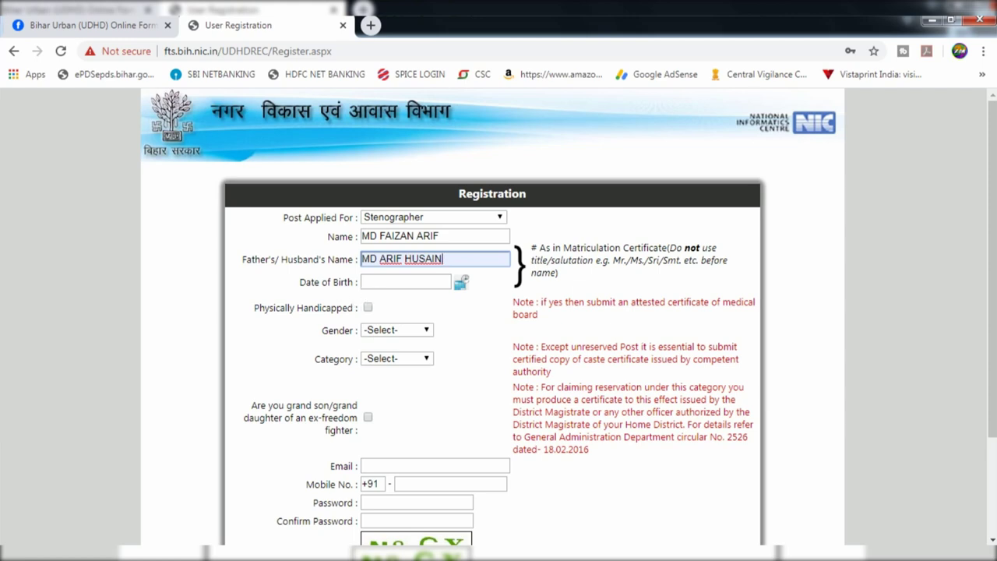
click(463, 284)
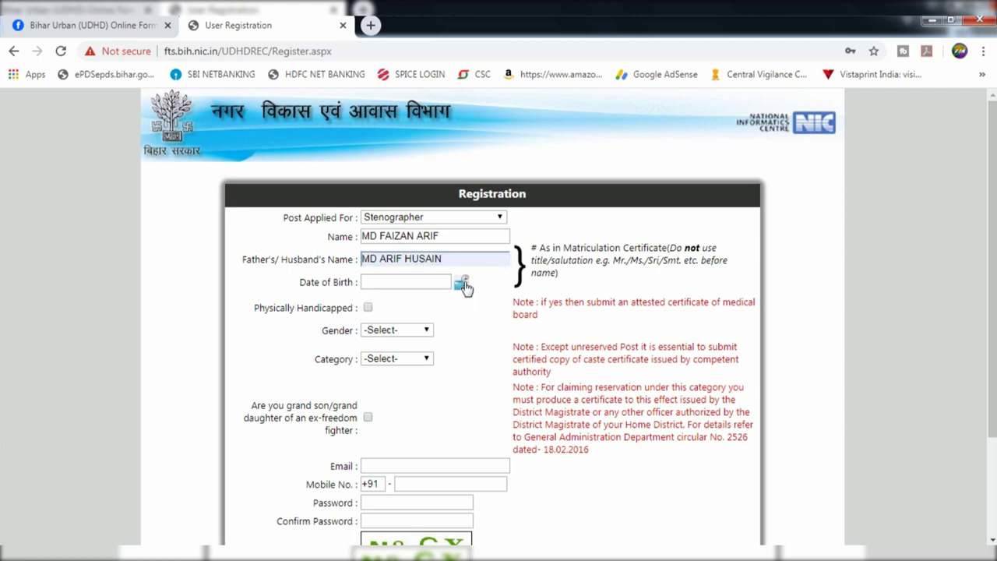
click(459, 303)
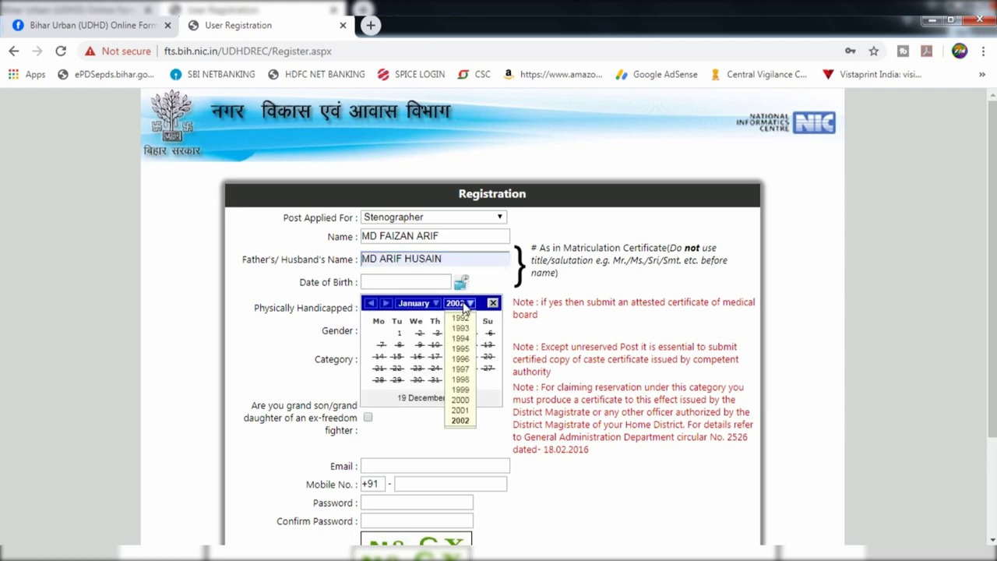
click(461, 376)
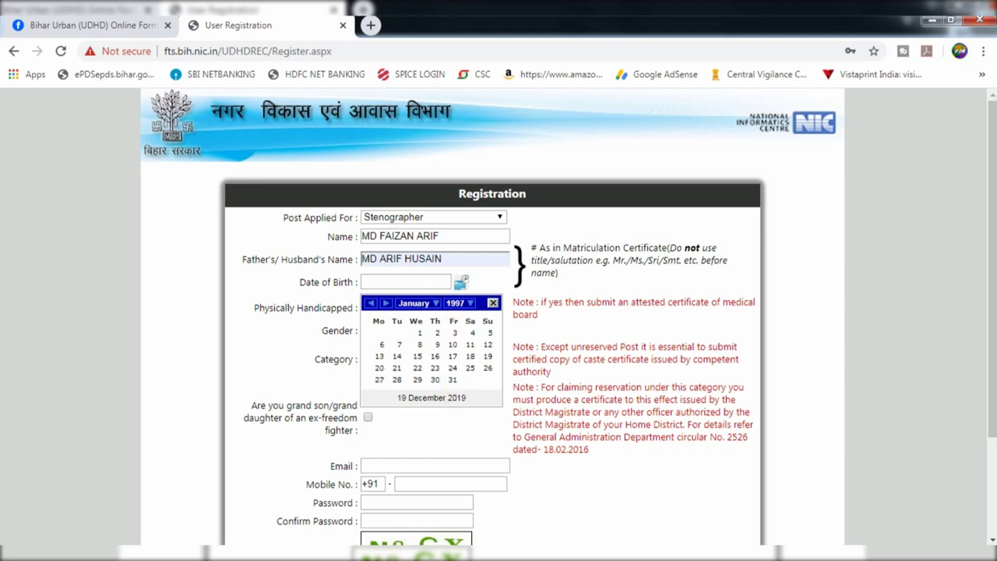
click(421, 303)
click(411, 335)
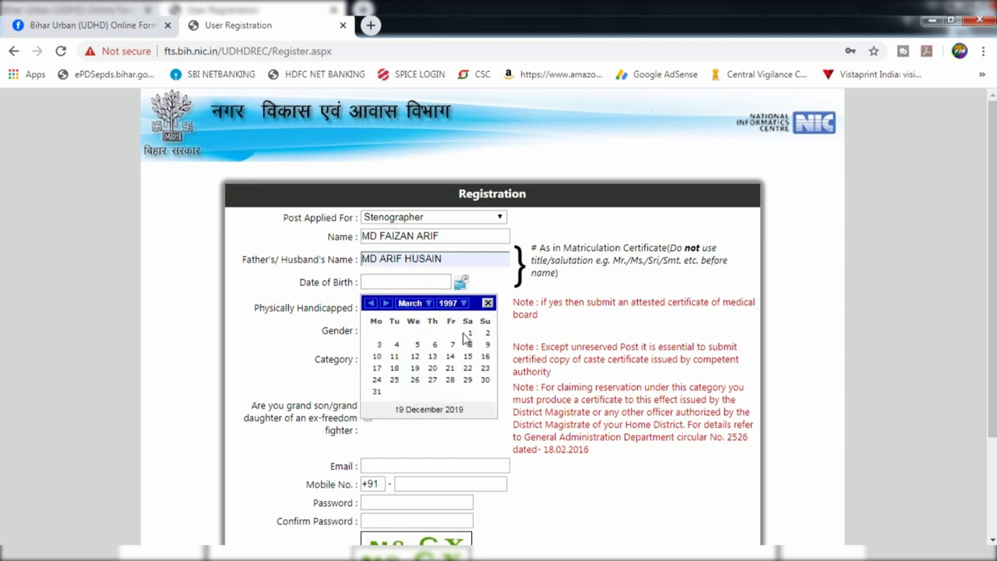
click(378, 344)
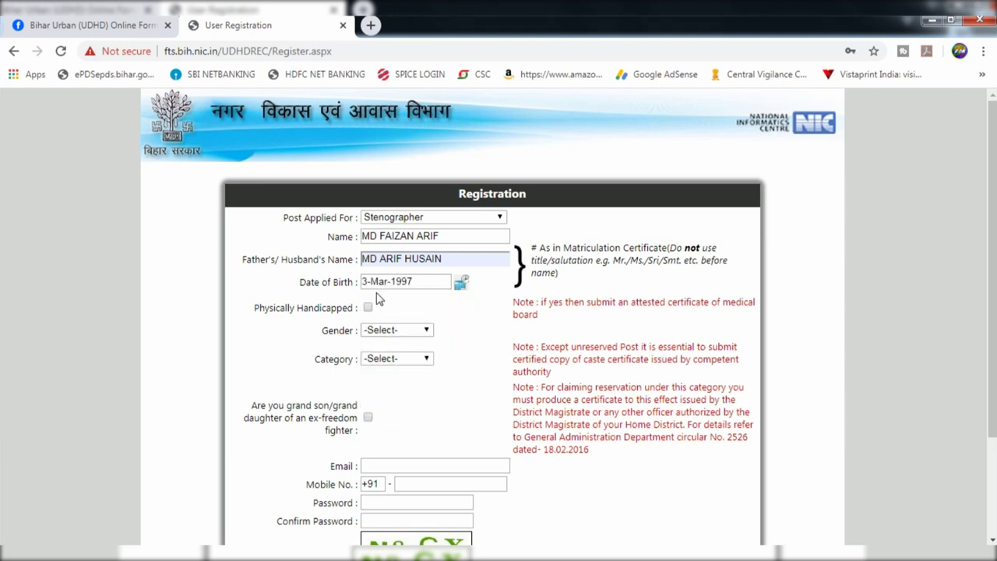
scroll(281, 249, down, 1)
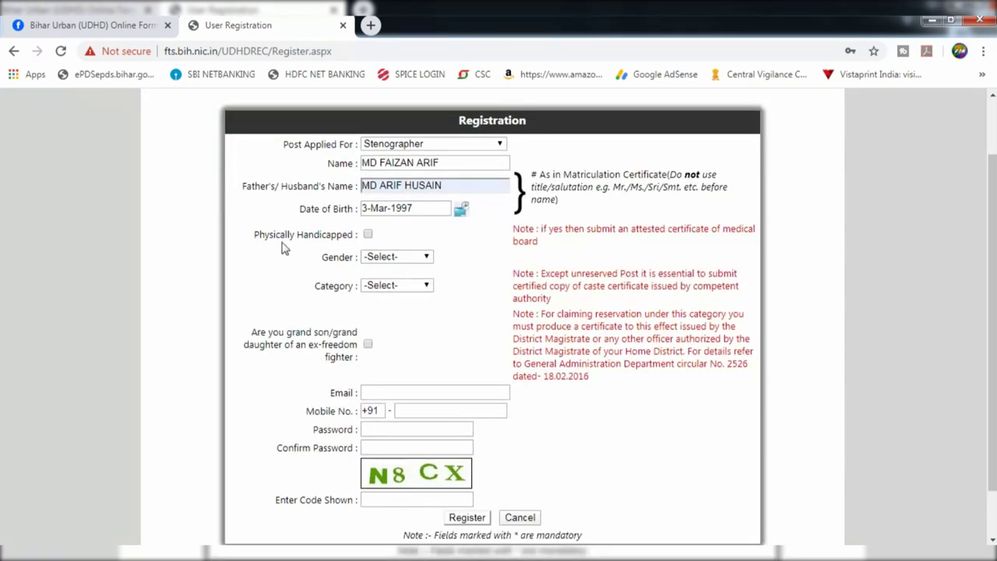
- Select Male as the gender
drag(265, 234, 345, 248)
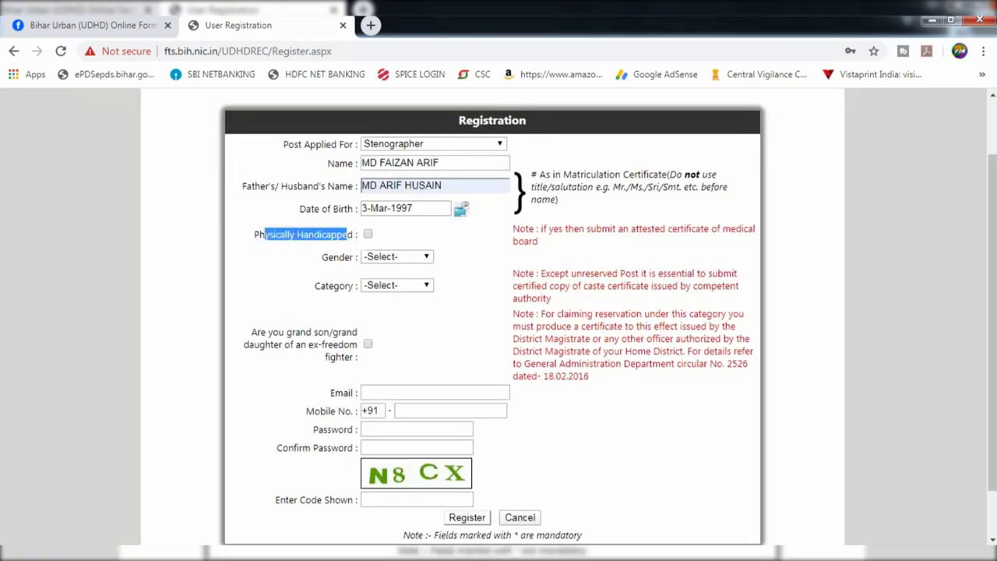
click(380, 233)
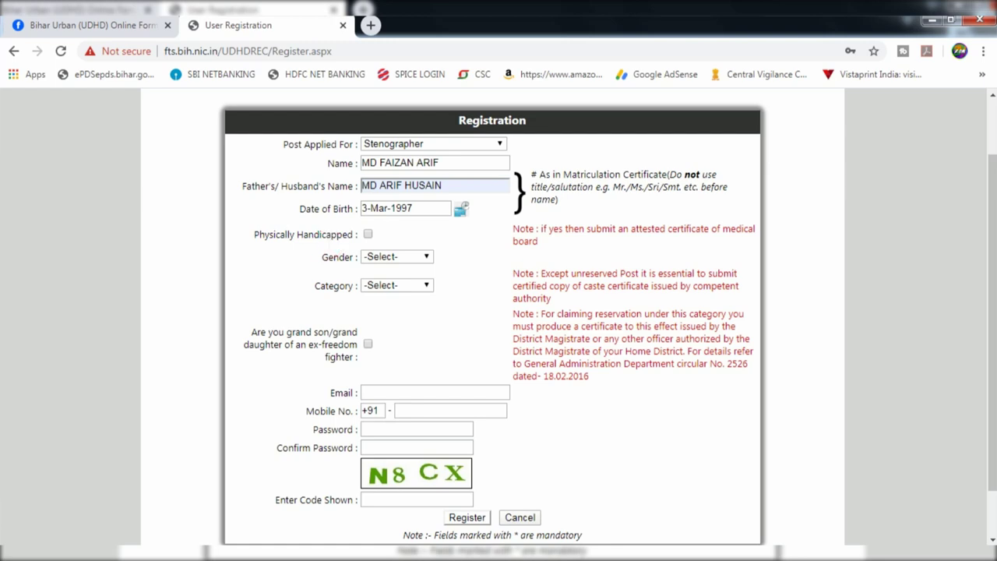
drag(347, 237, 321, 237)
click(366, 236)
click(392, 261)
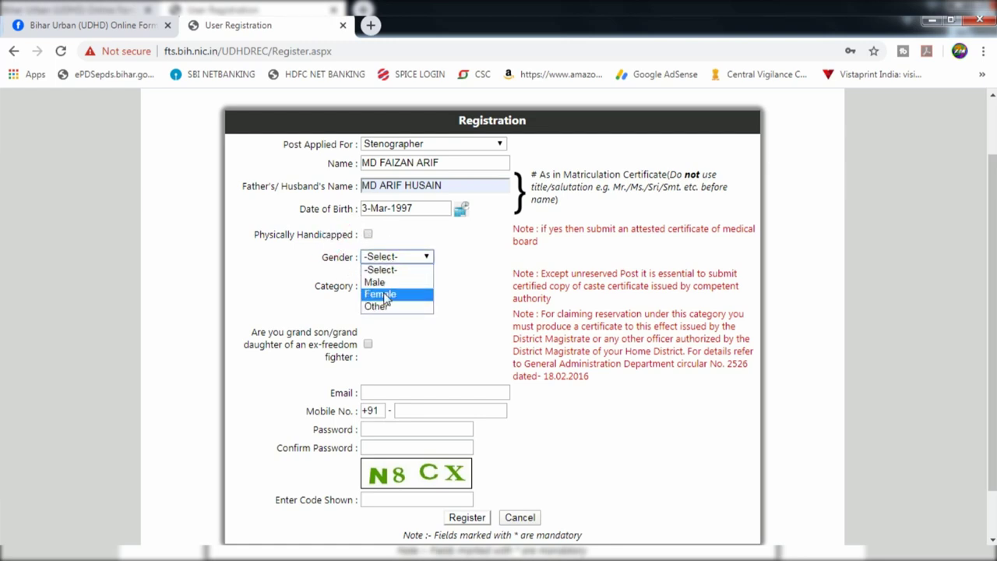
click(377, 282)
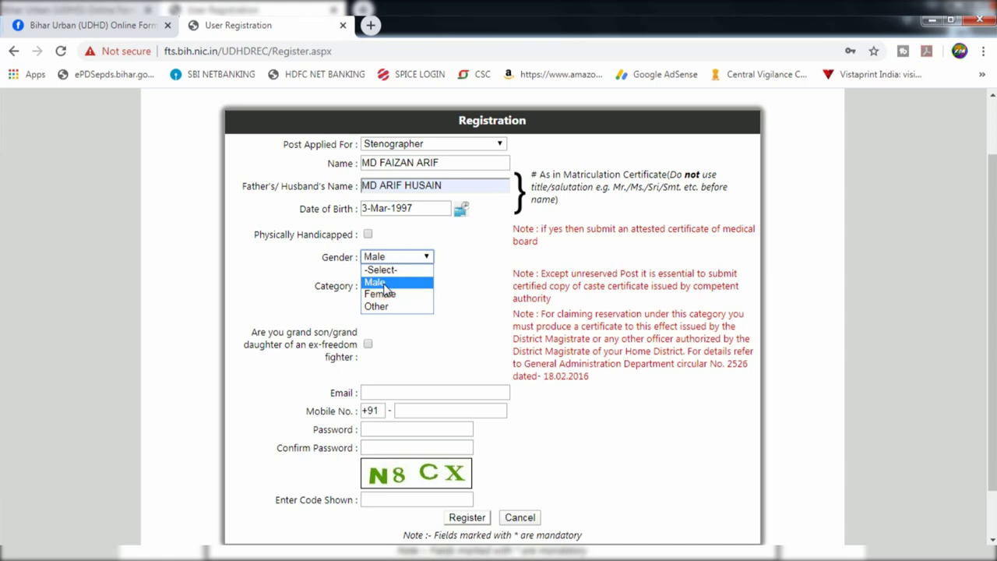
- Set the category to GEN, correcting an accidental EWS choice
click(335, 286)
click(378, 287)
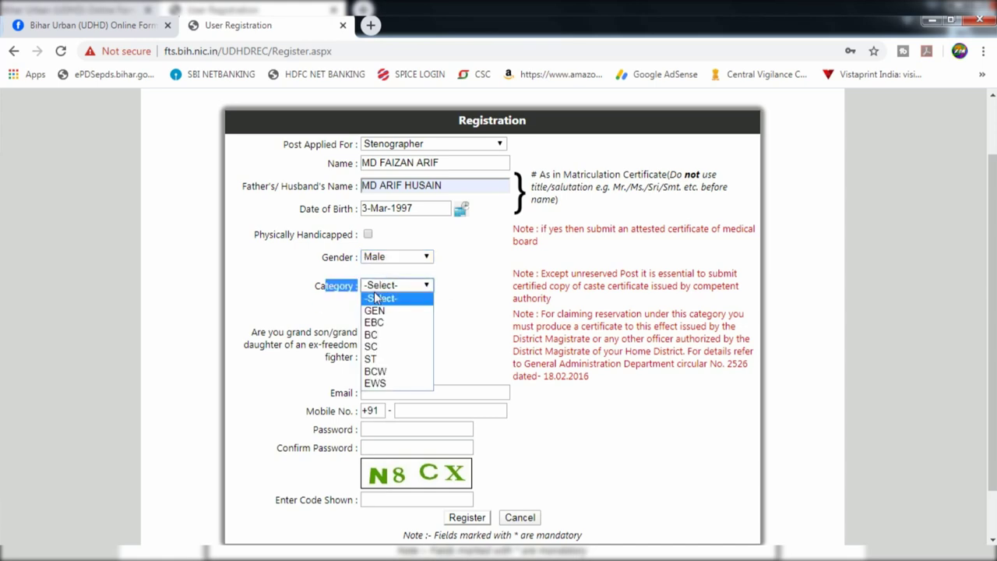
click(337, 315)
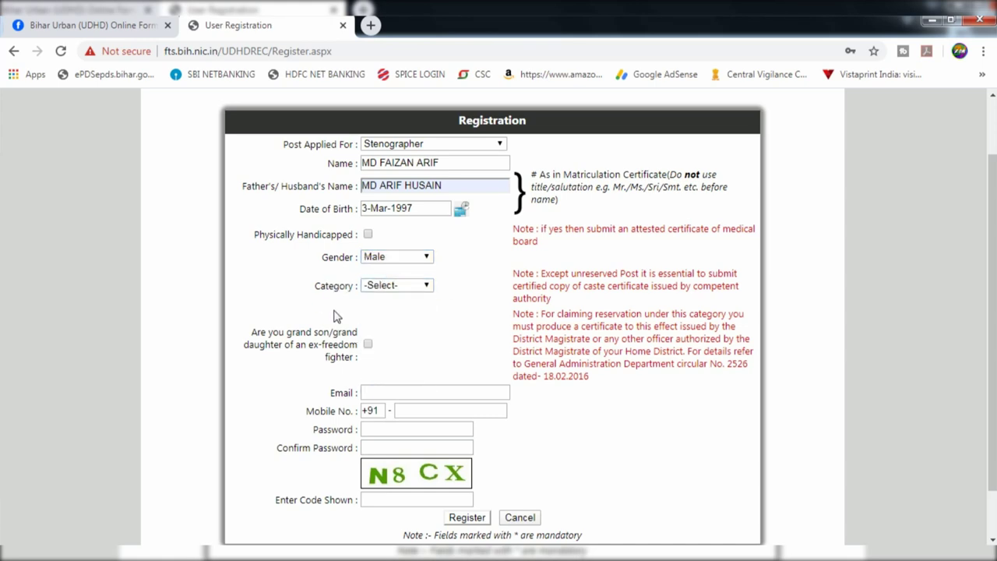
click(382, 287)
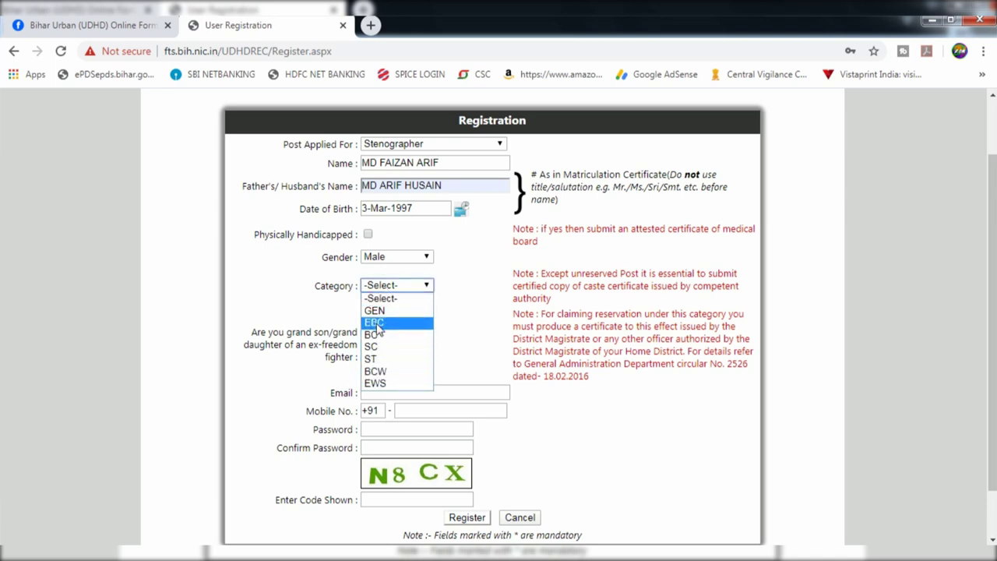
click(381, 382)
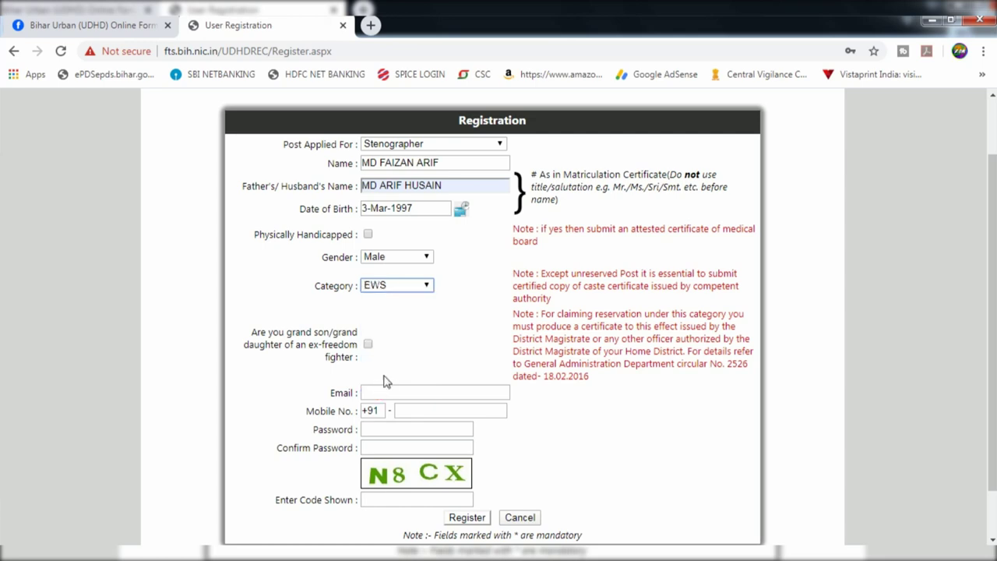
click(407, 285)
click(400, 311)
scroll(399, 318, down, 2)
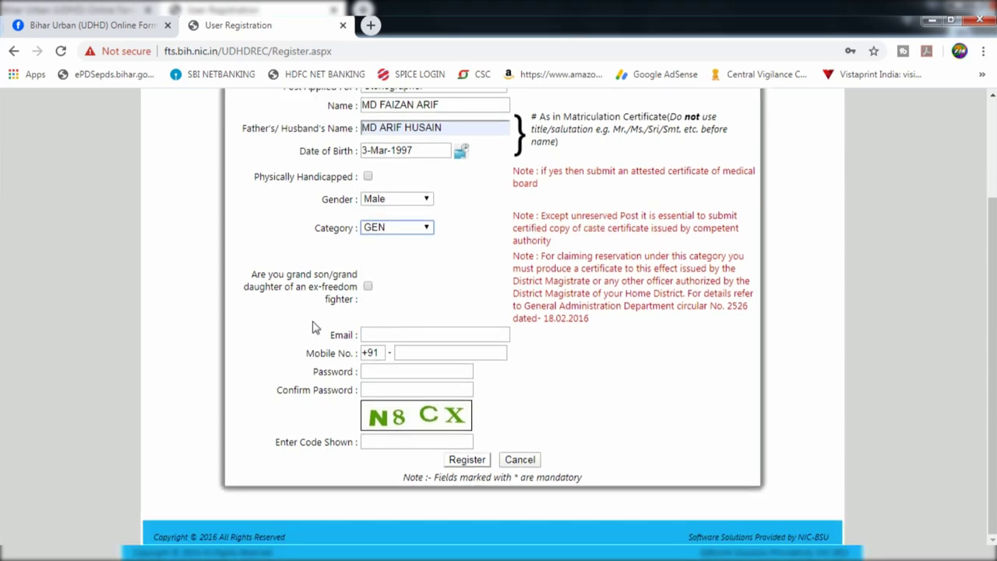
drag(359, 287, 284, 286)
click(282, 285)
- Enter the applicant's e-mail, the password fields and the displayed security code
click(400, 335)
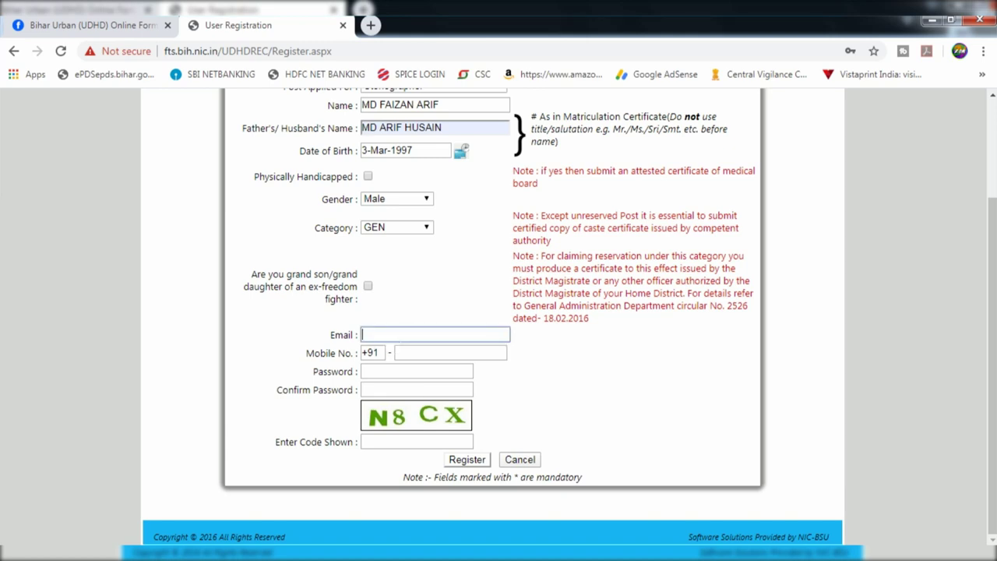
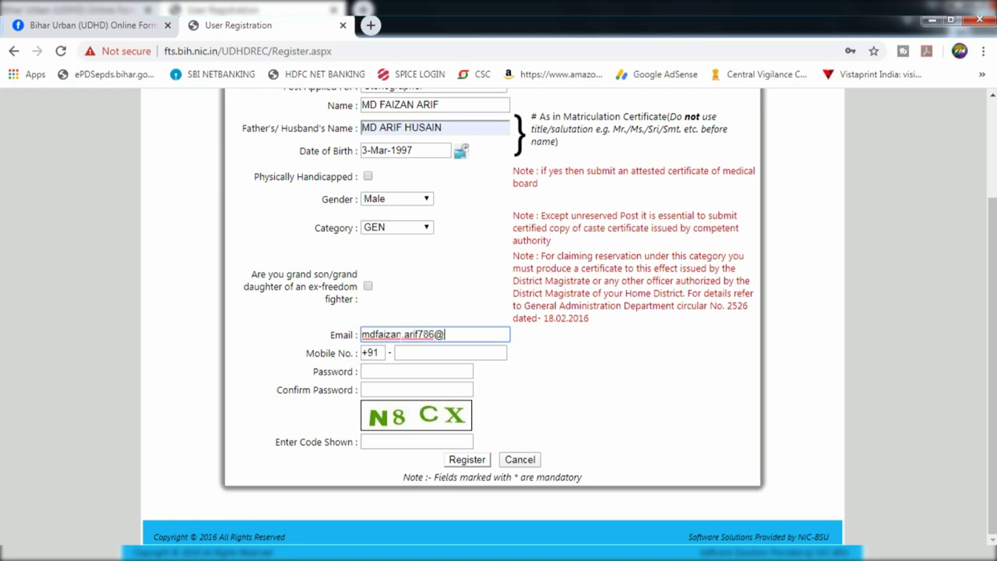
click(367, 372)
click(346, 384)
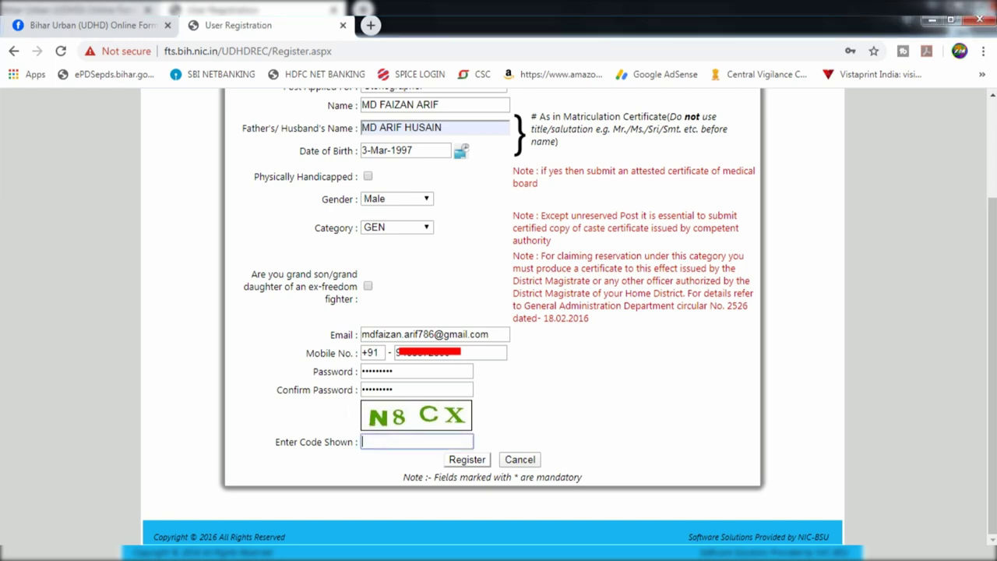
click(379, 442)
text(N)
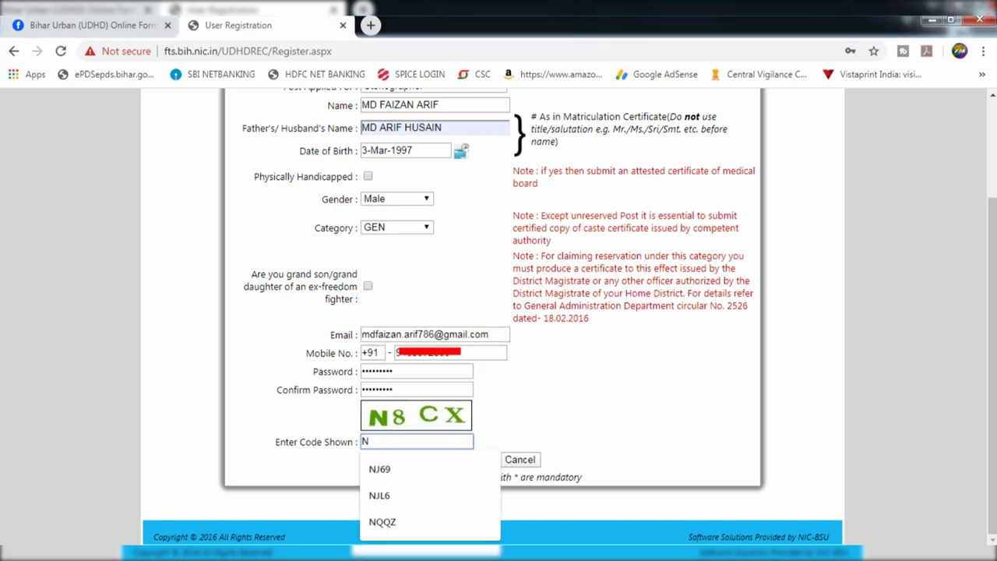
text(8CX)
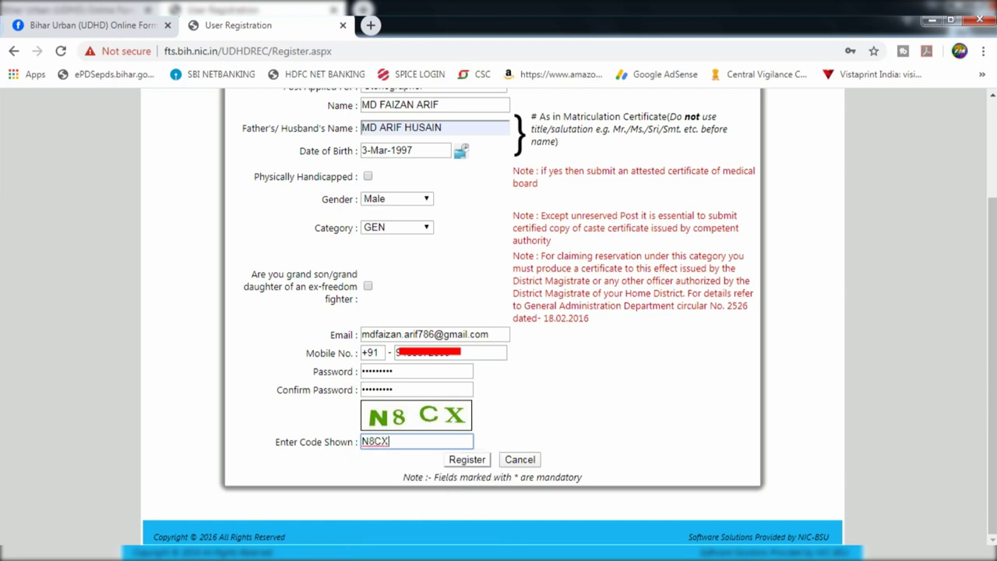
click(354, 477)
click(355, 477)
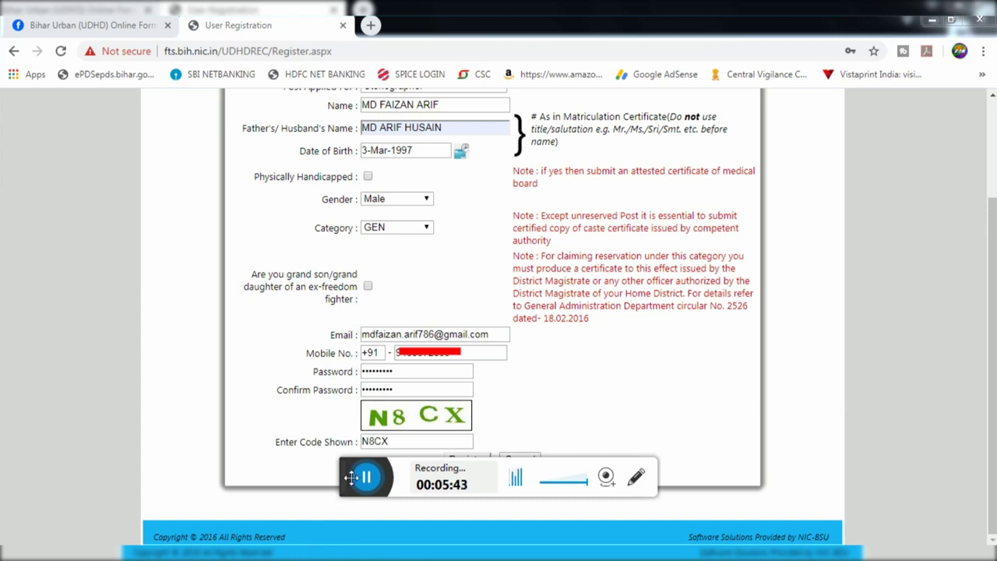
drag(350, 478, 348, 527)
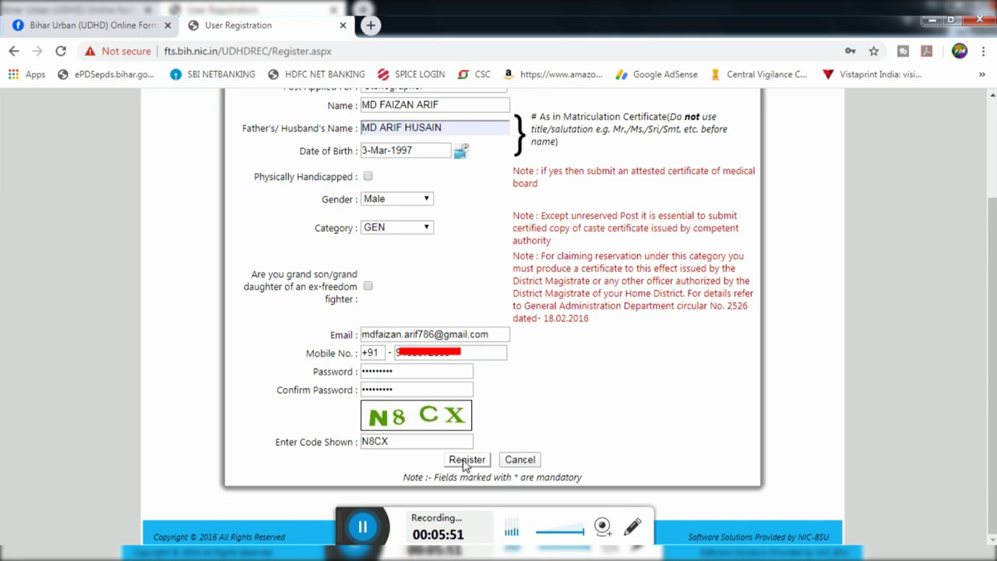
- Submit the registration and note the issued user ID on the success page
click(466, 461)
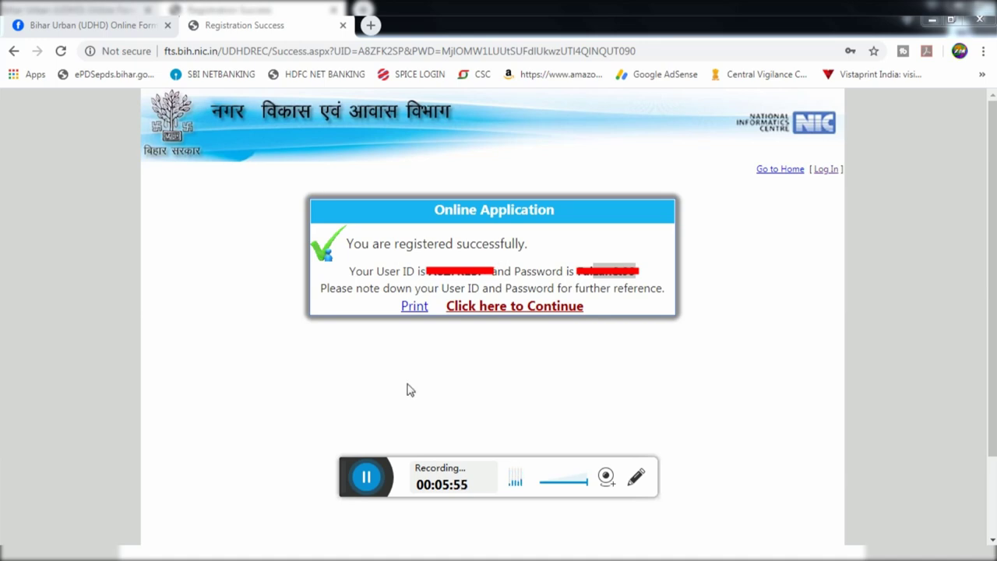
drag(356, 271, 426, 271)
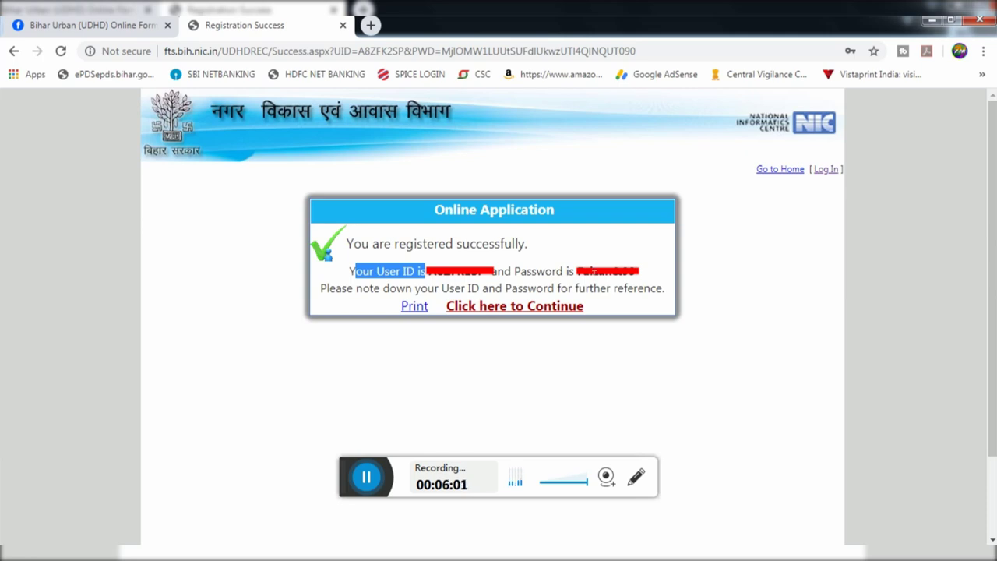
click(494, 359)
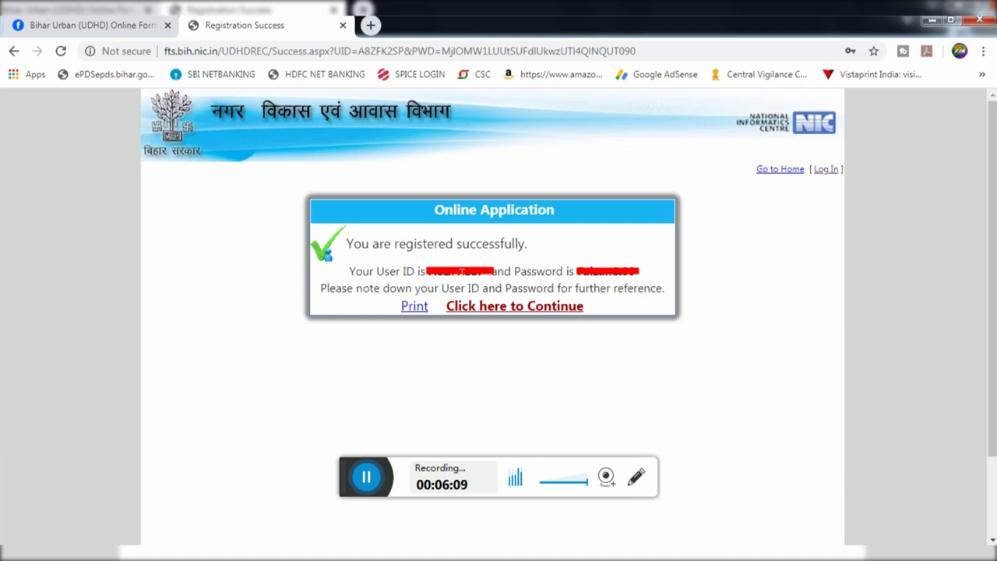
- Log in with the pasted new user ID and password plus the displayed security code
click(524, 310)
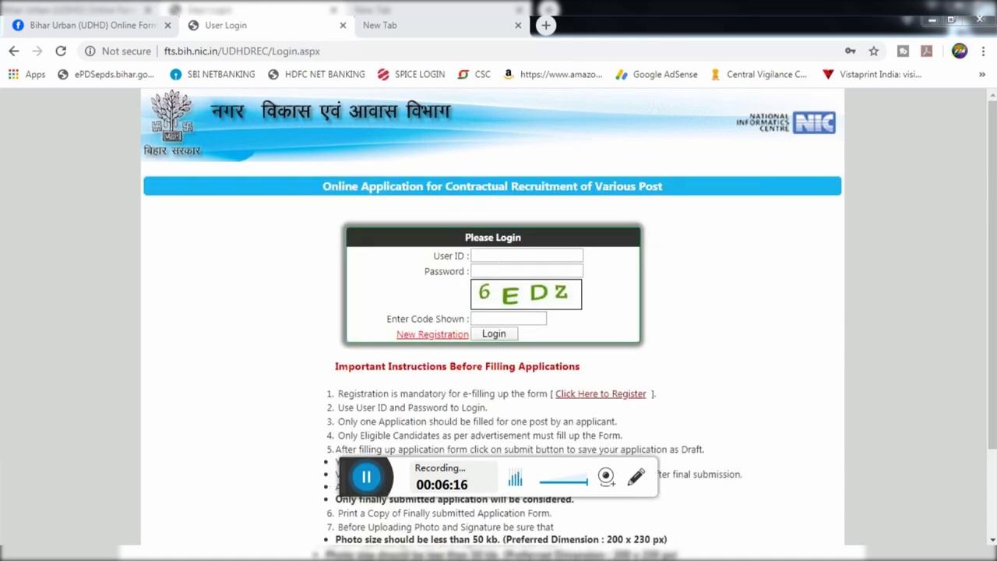
click(526, 270)
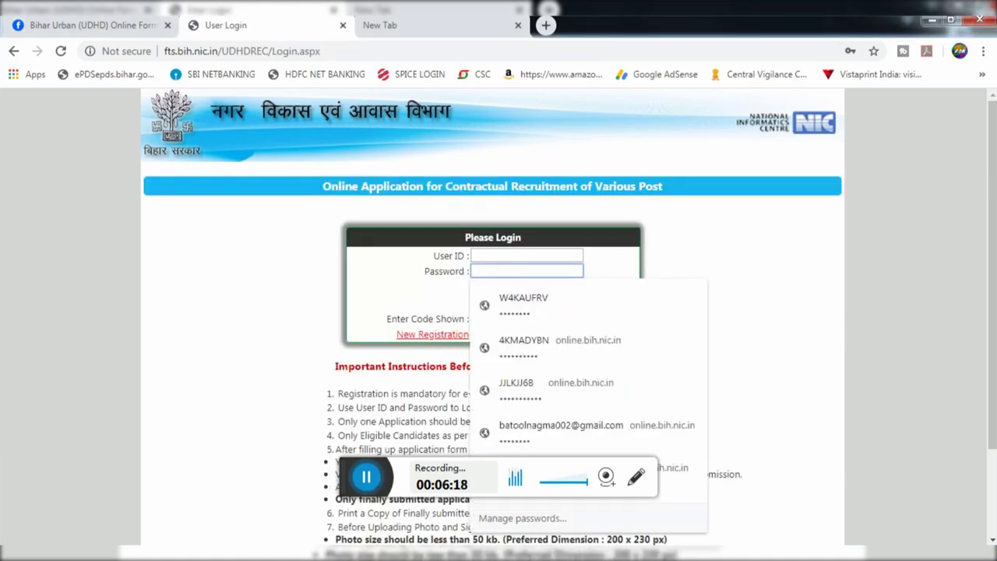
key(ctrl+v)
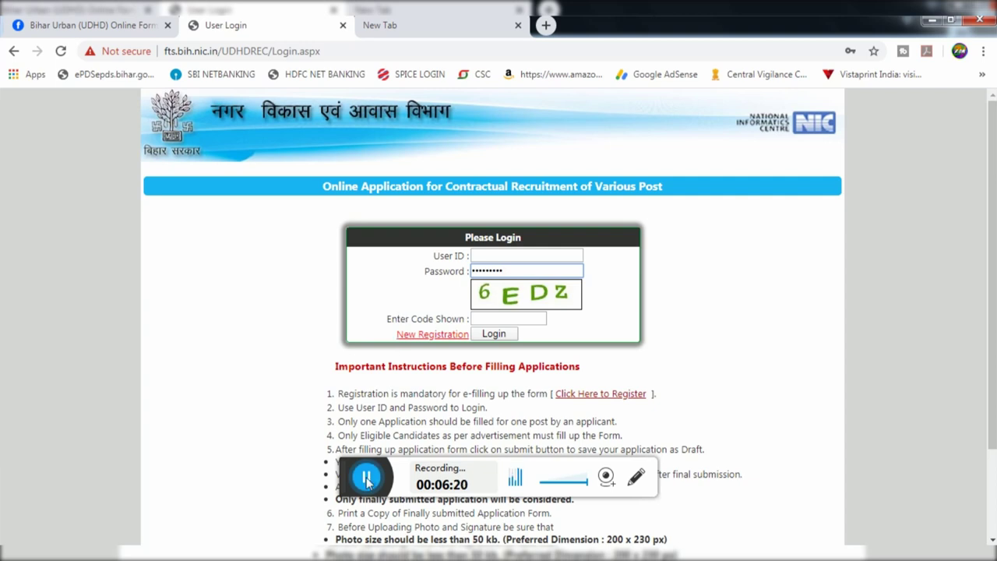
key(shift+Tab)
key(ctrl+v)
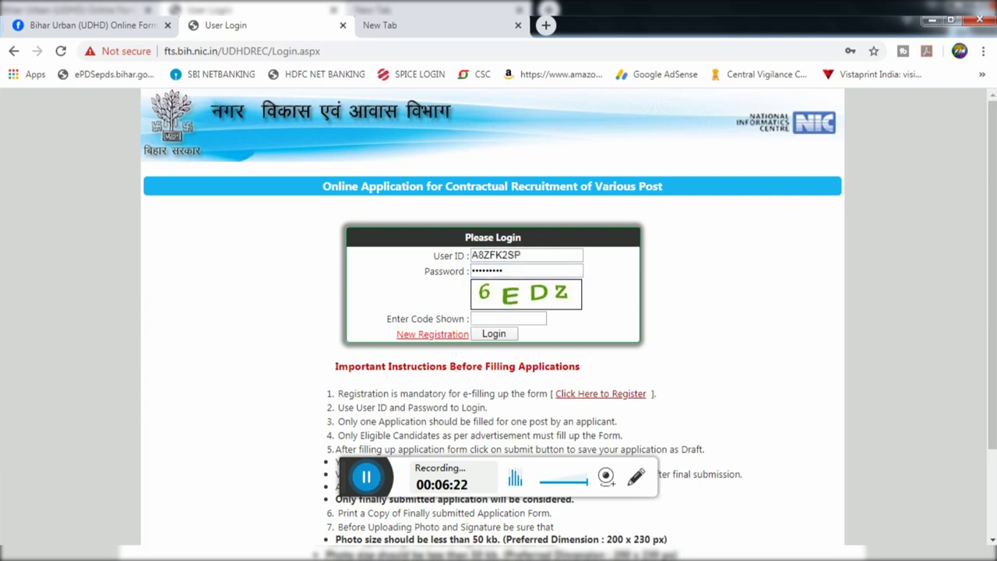
click(491, 318)
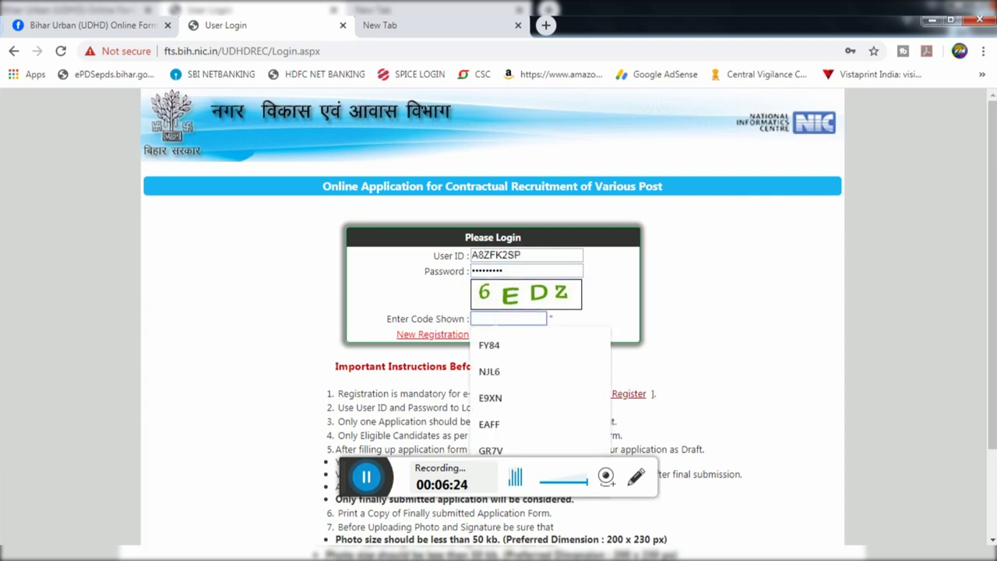
text(6ED)
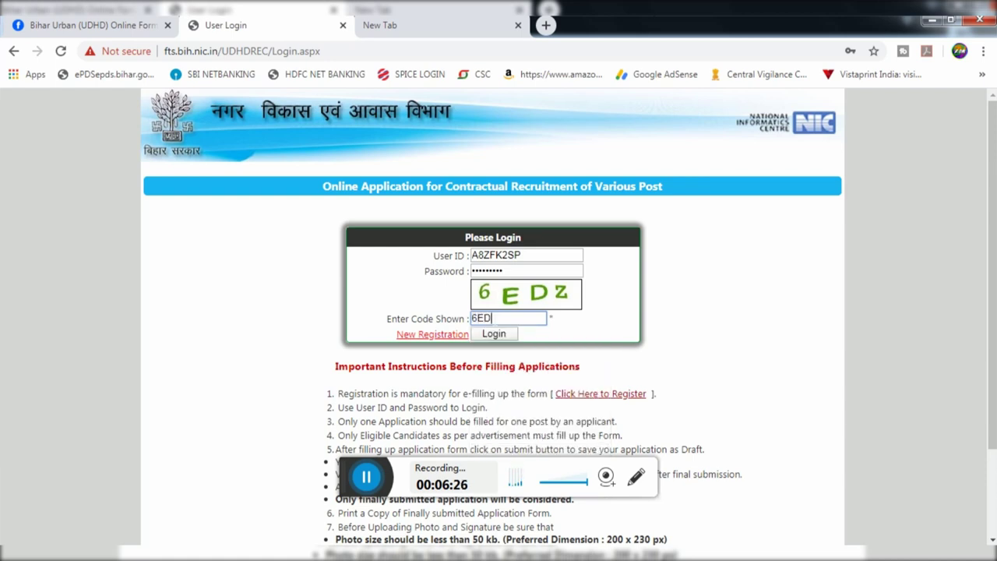
text(Z)
click(495, 337)
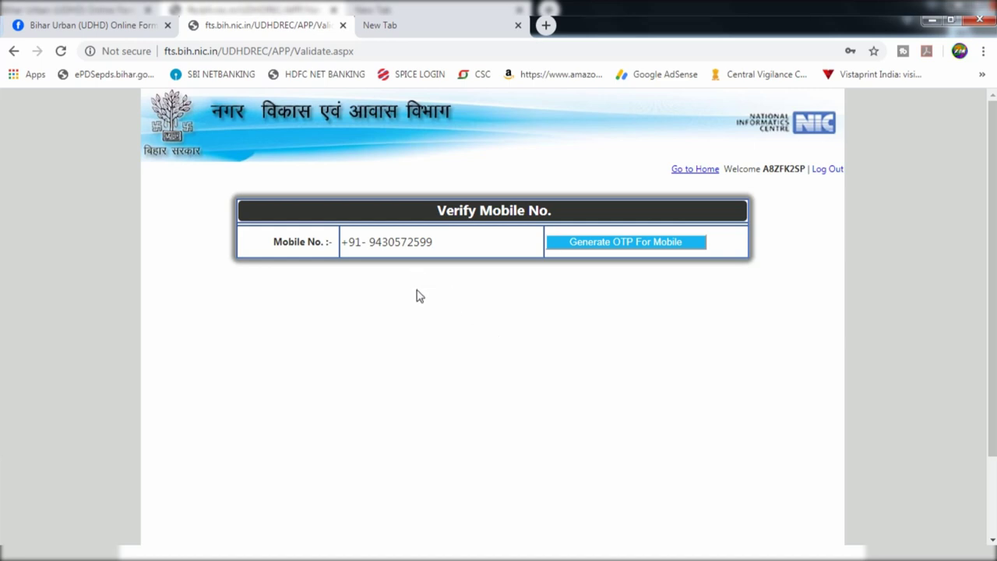
- Generate a mobile OTP, acknowledge the sent notice, and verify the number
click(643, 248)
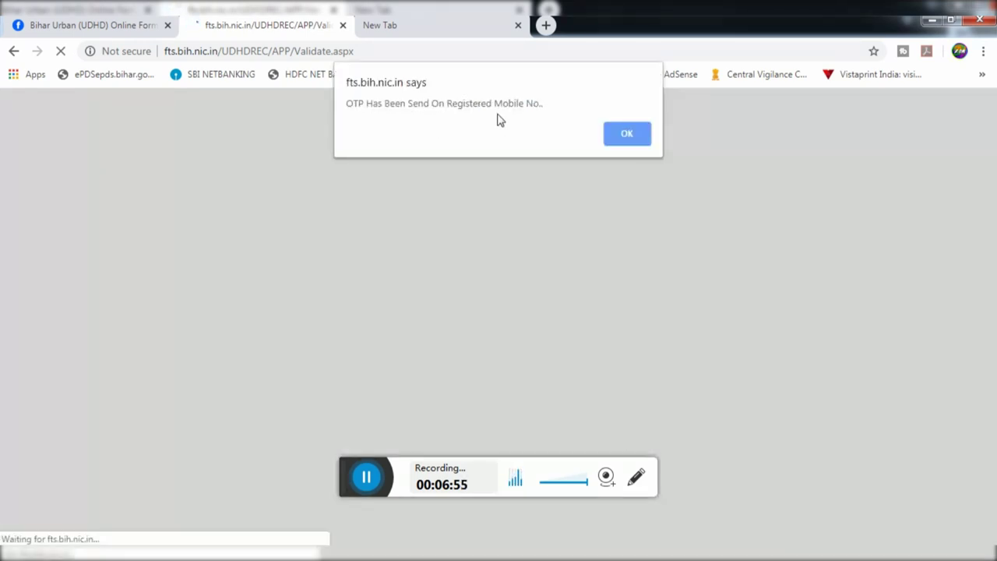
click(627, 135)
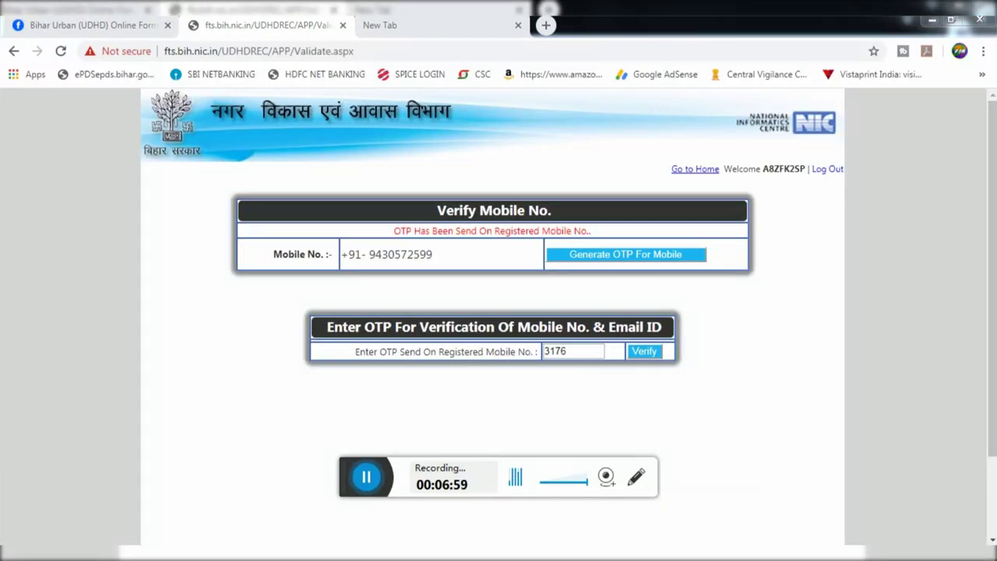
click(648, 353)
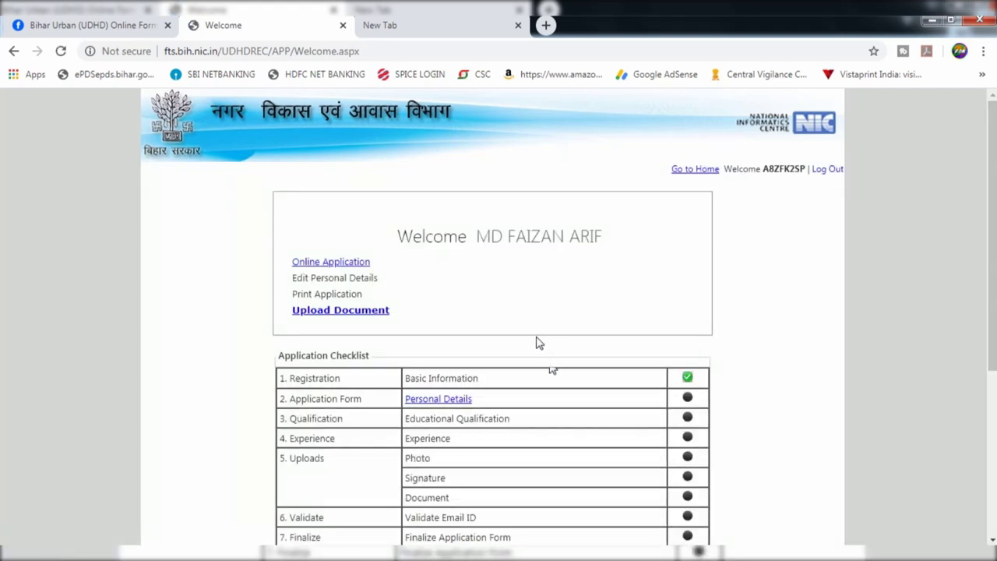
- Review the Registration and Finalize checklist steps, then open the Personal Details form
scroll(537, 343, down, 2)
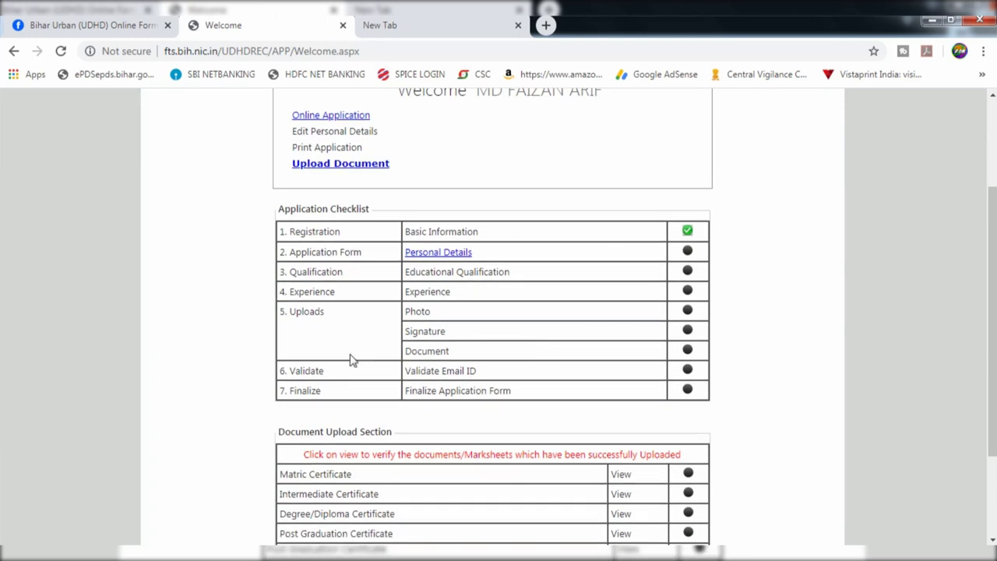
drag(283, 390, 327, 399)
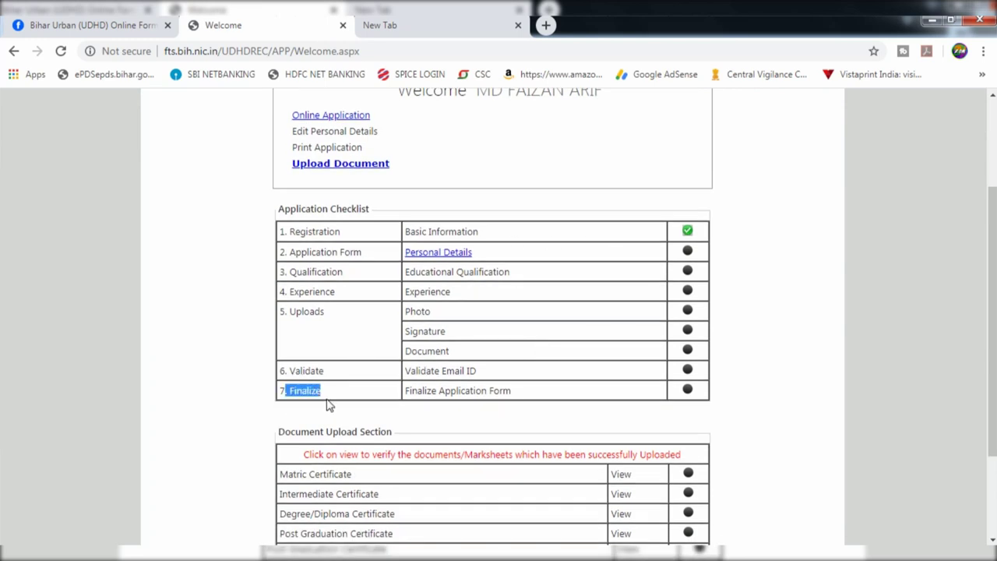
click(330, 405)
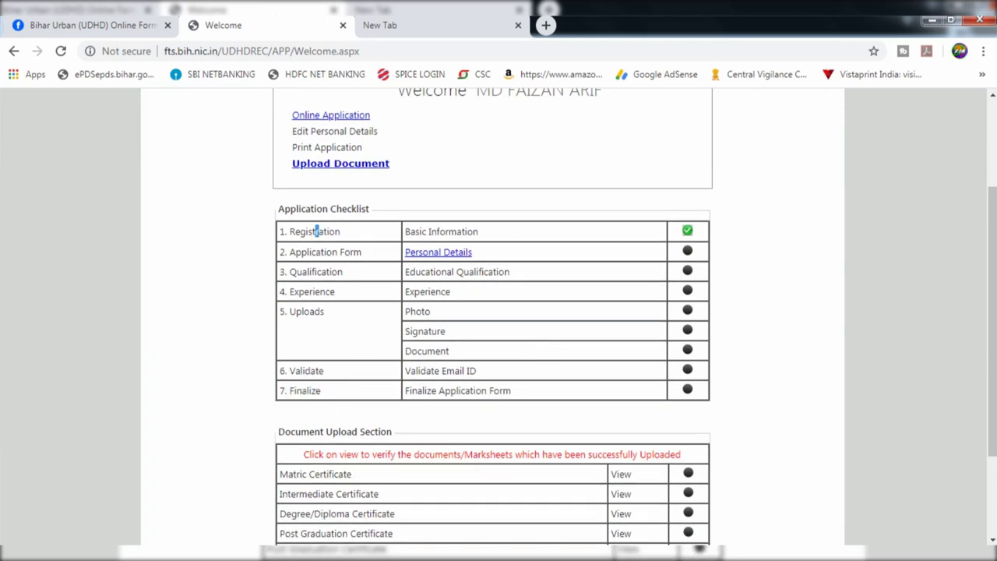
drag(316, 231, 357, 233)
click(460, 253)
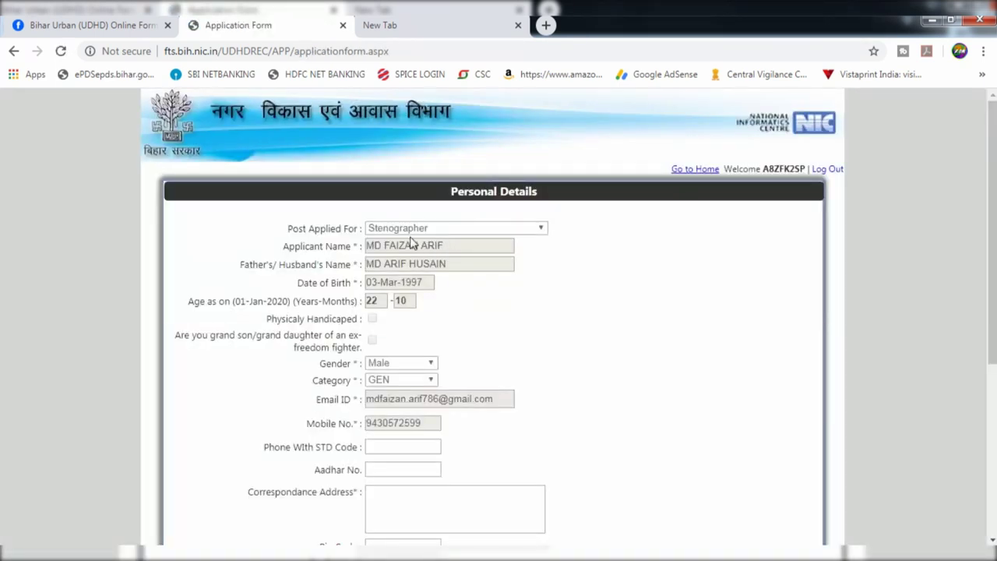
- Enter the Aadhaar number and locate the State of Domicile field
scroll(412, 244, down, 4)
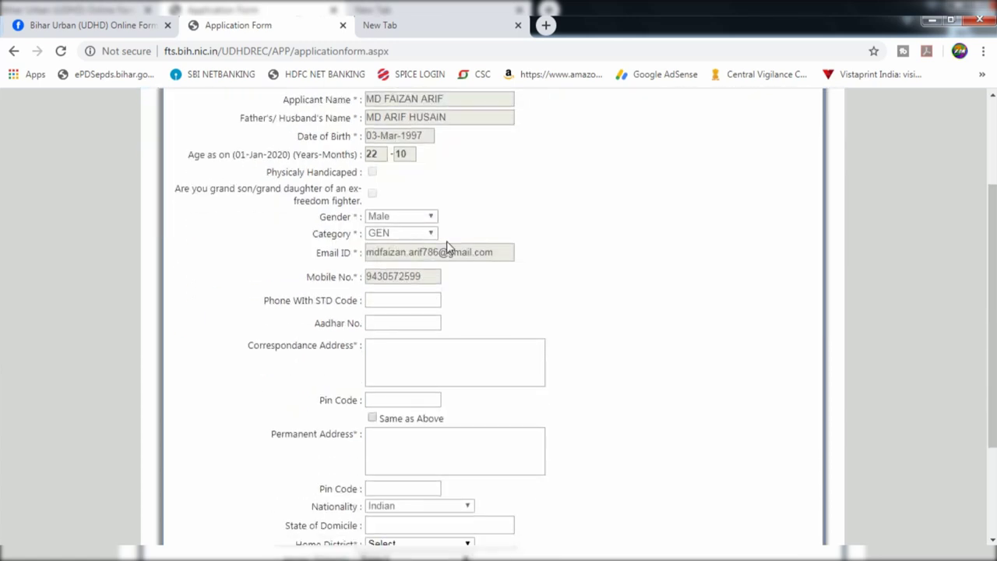
scroll(407, 229, down, 2)
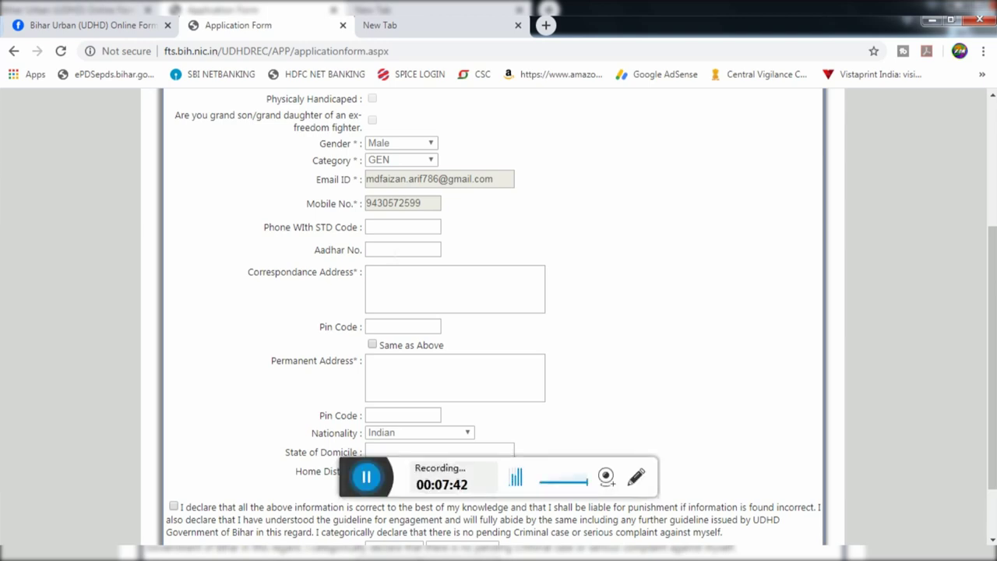
scroll(499, 311, down, 1)
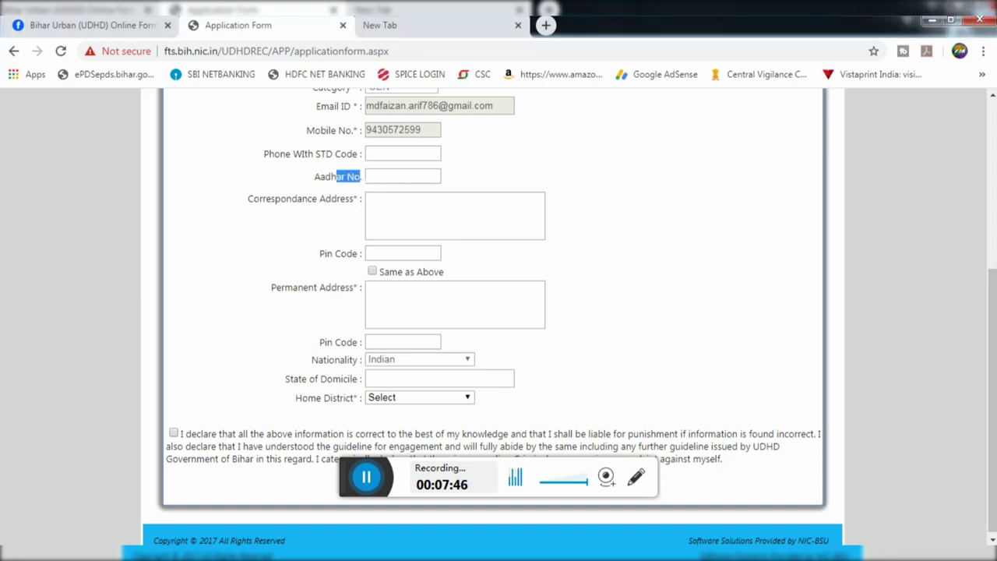
click(403, 176)
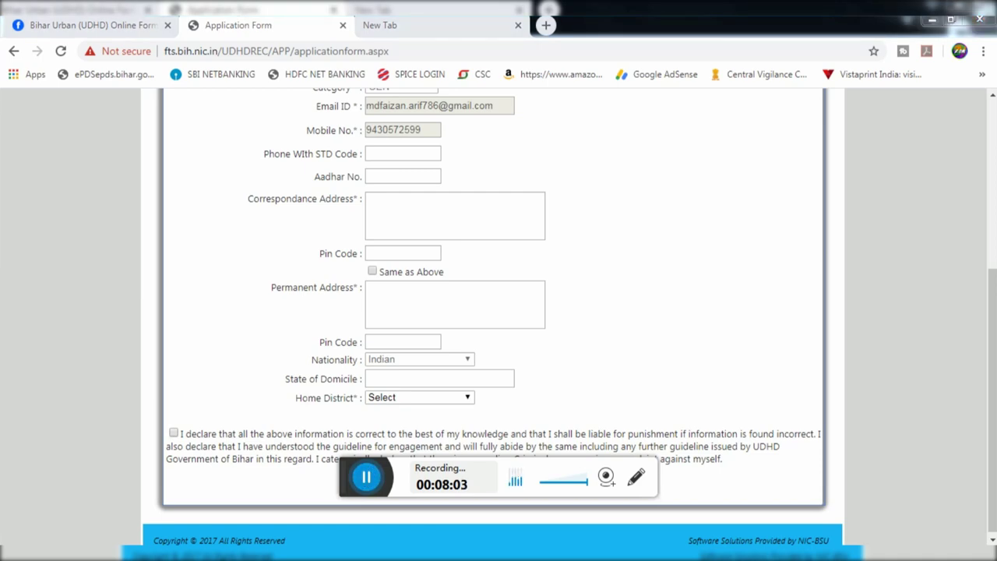
drag(299, 379, 333, 380)
click(333, 380)
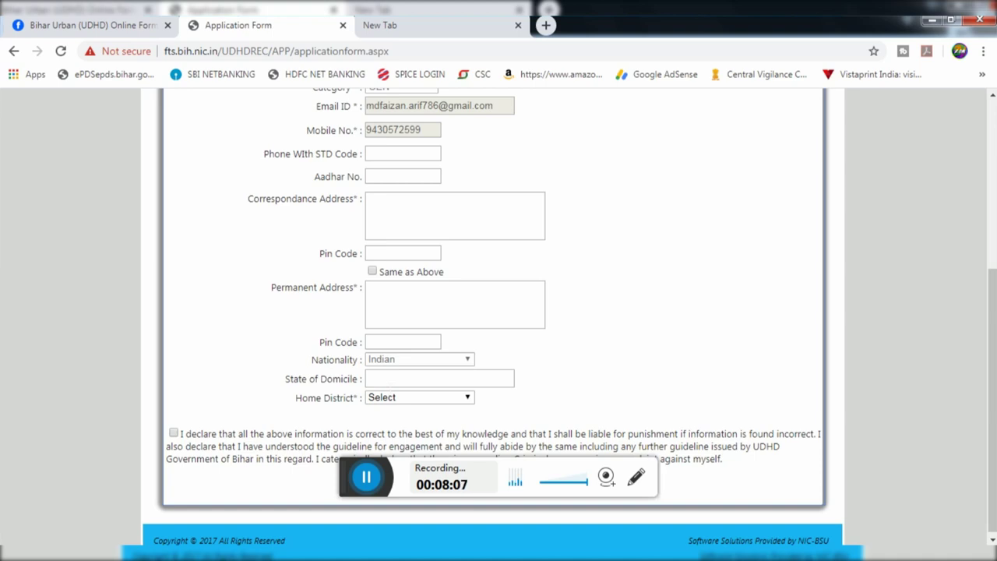
- Set the state of domicile to Bihar and the home district to MADHEPURA
click(439, 379)
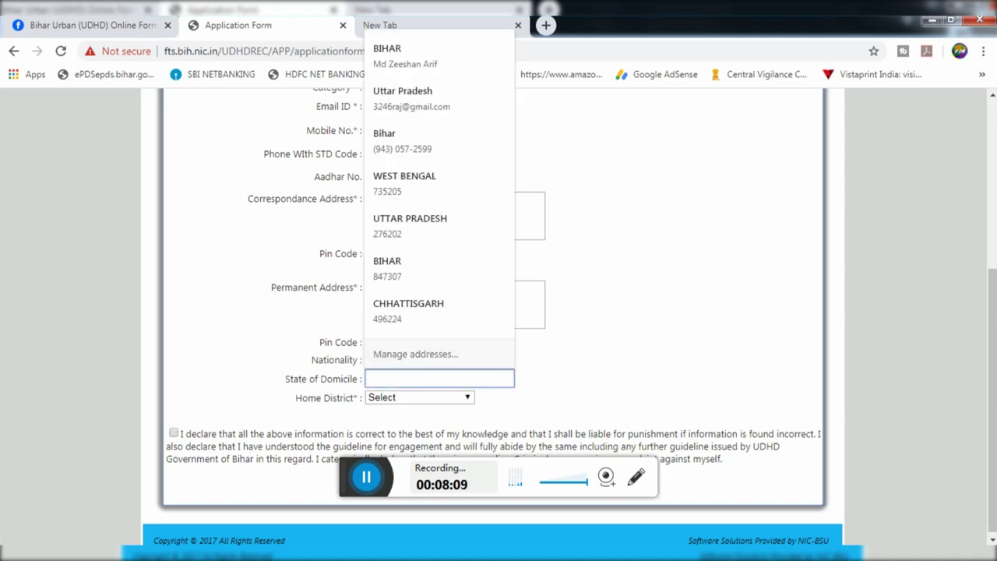
text(BI)
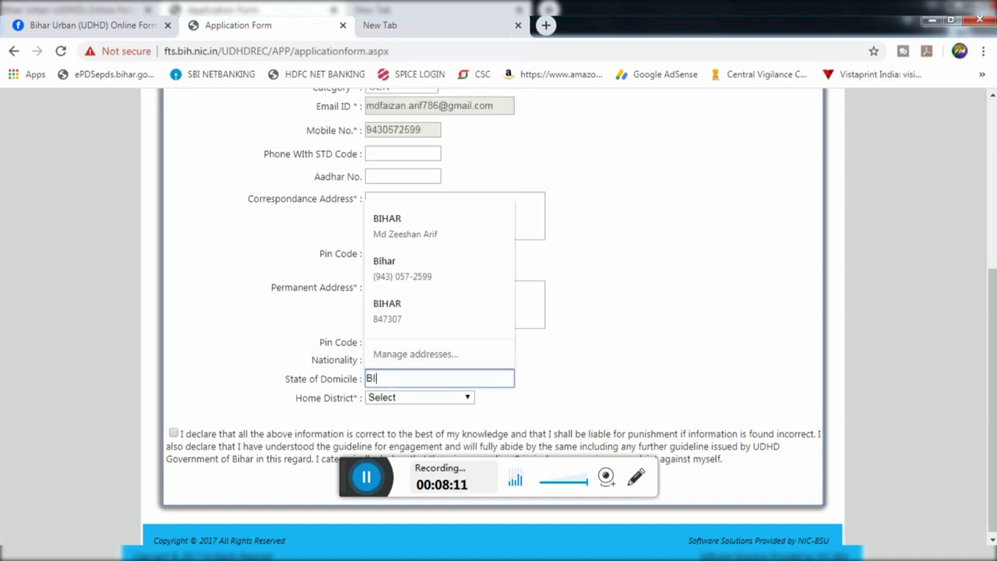
text(h)
key(Down)
key(Down)
key(Return)
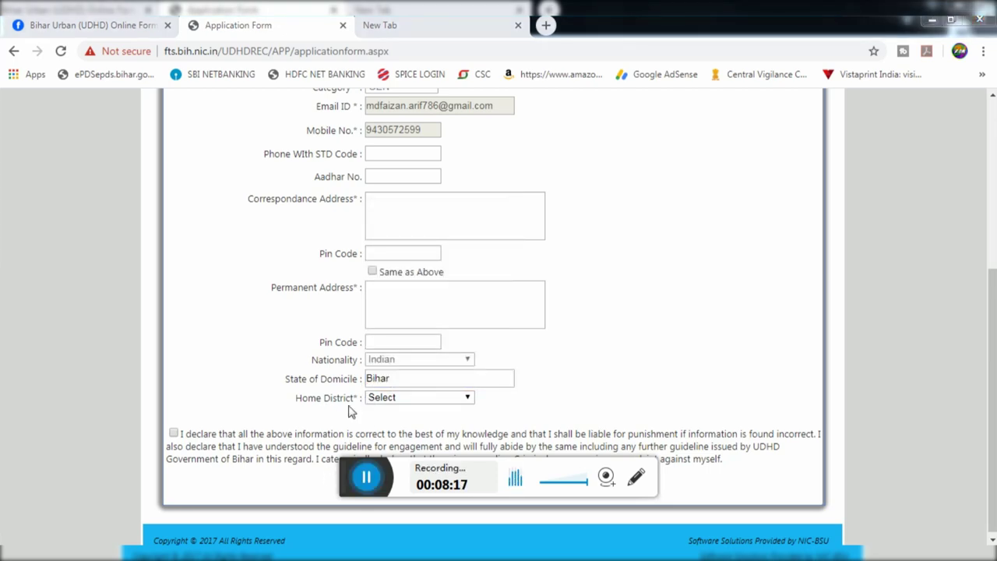
click(380, 403)
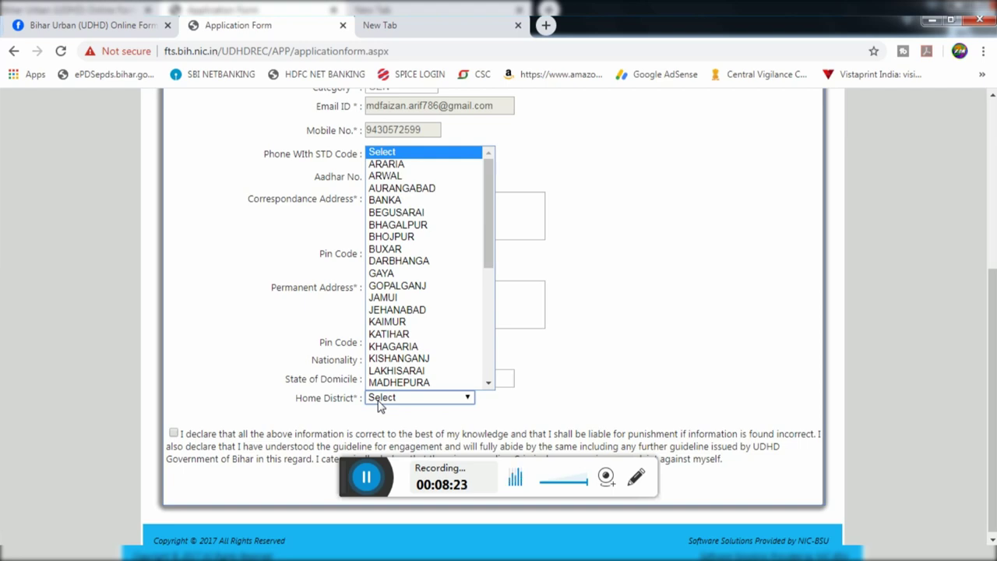
click(270, 423)
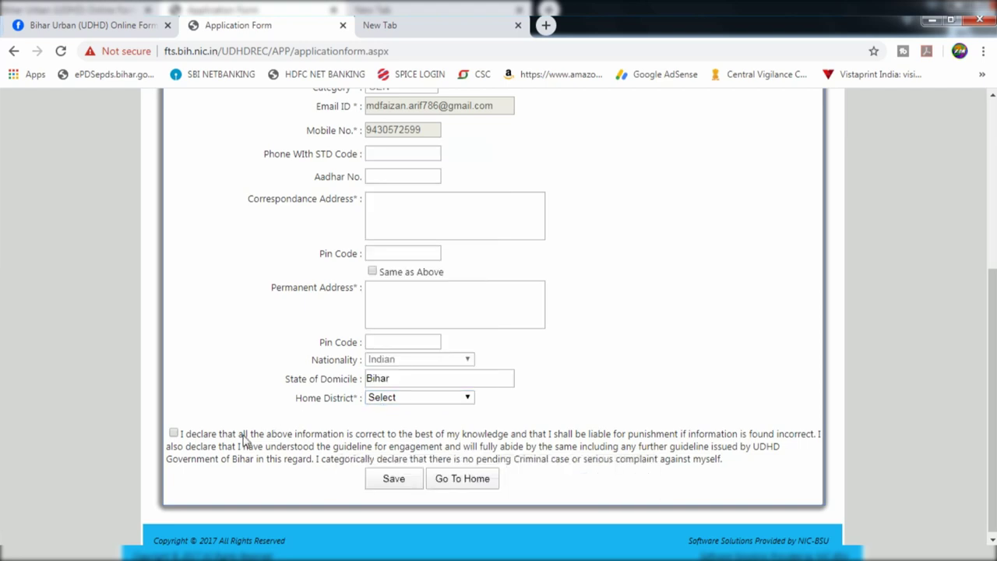
- Accept the declaration and save the personal details, dismissing the success message
click(173, 434)
click(395, 479)
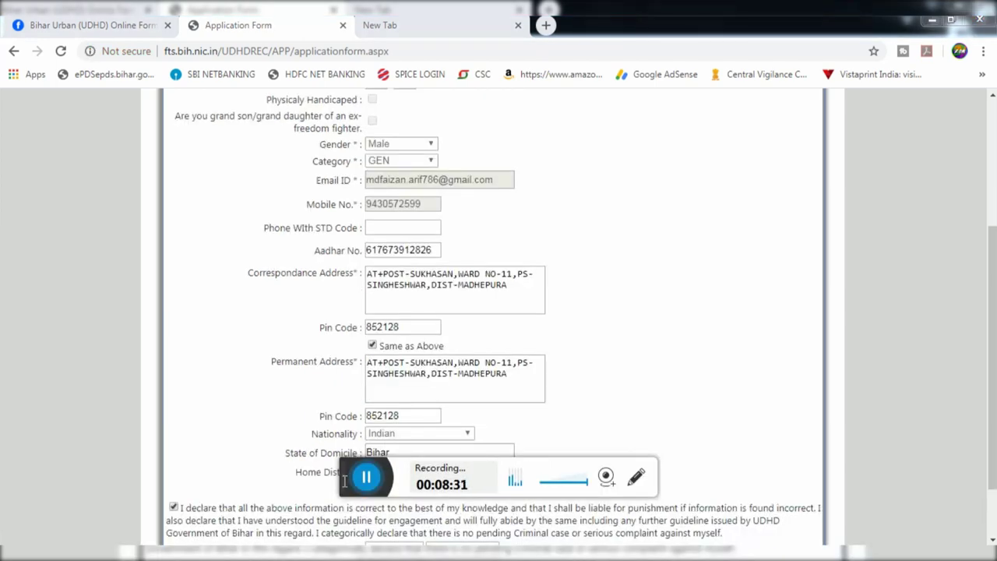
scroll(366, 481, down, 1)
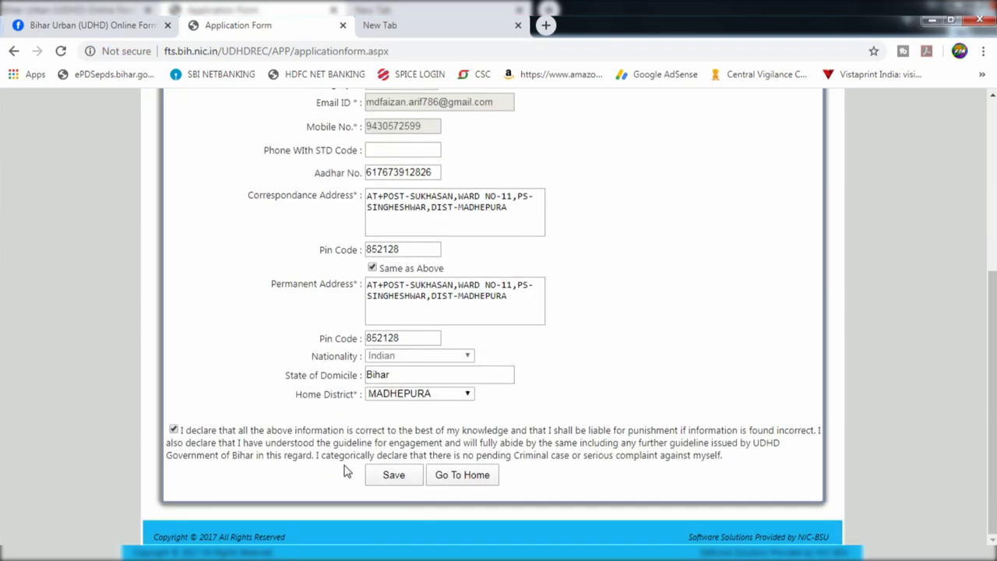
click(392, 477)
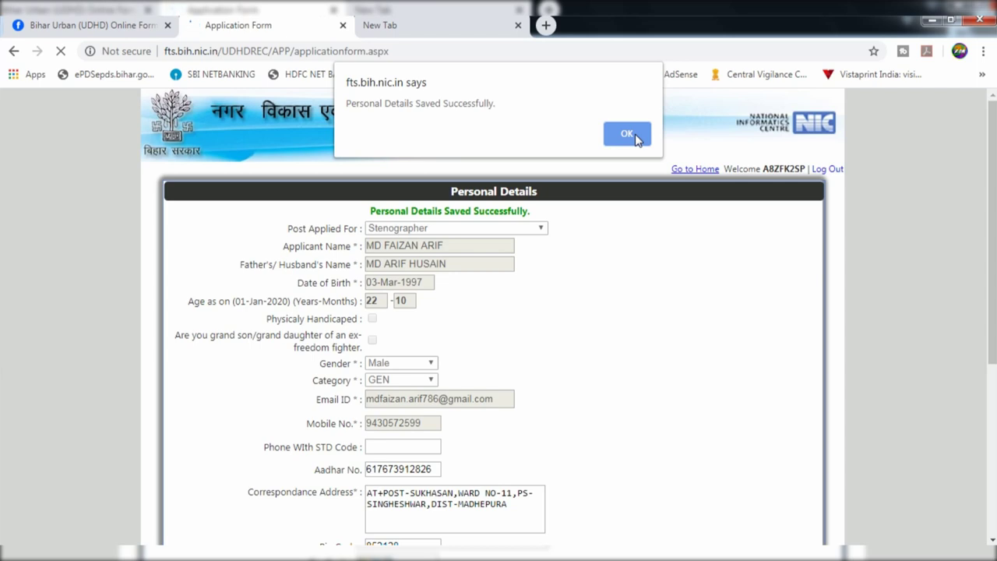
click(628, 134)
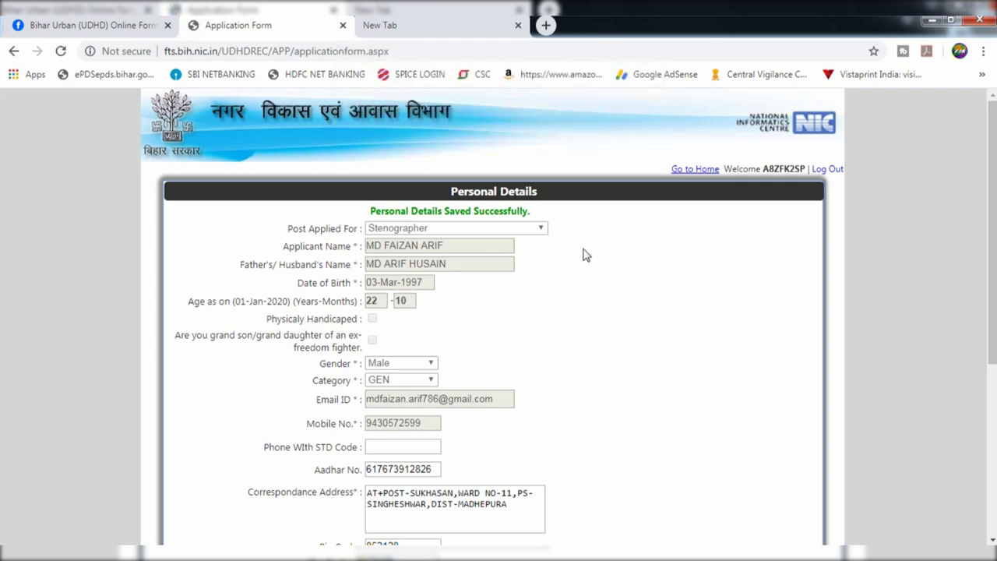
- Dismiss the save alert, return home, and open the Educational Qualification form
click(701, 172)
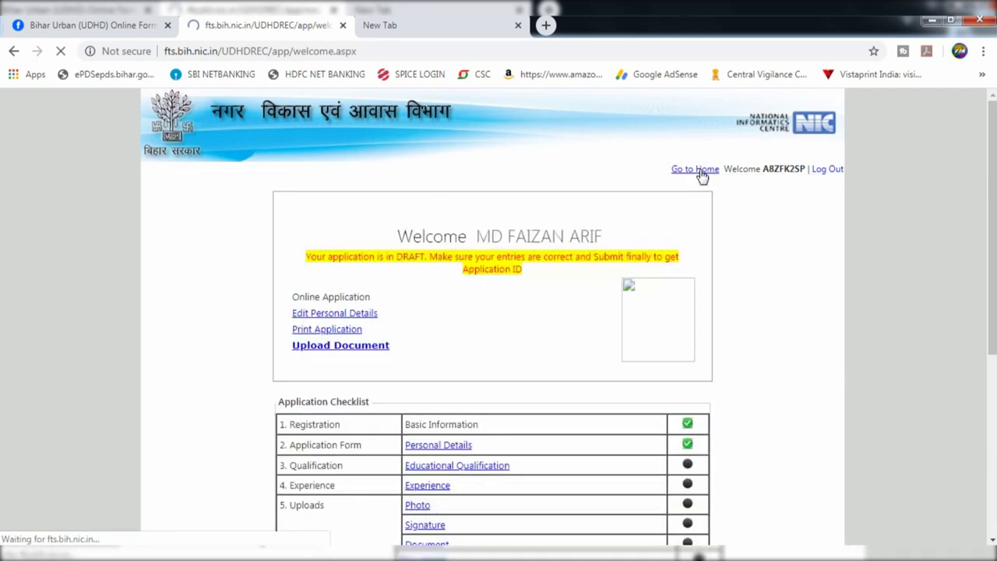
scroll(678, 218, down, 2)
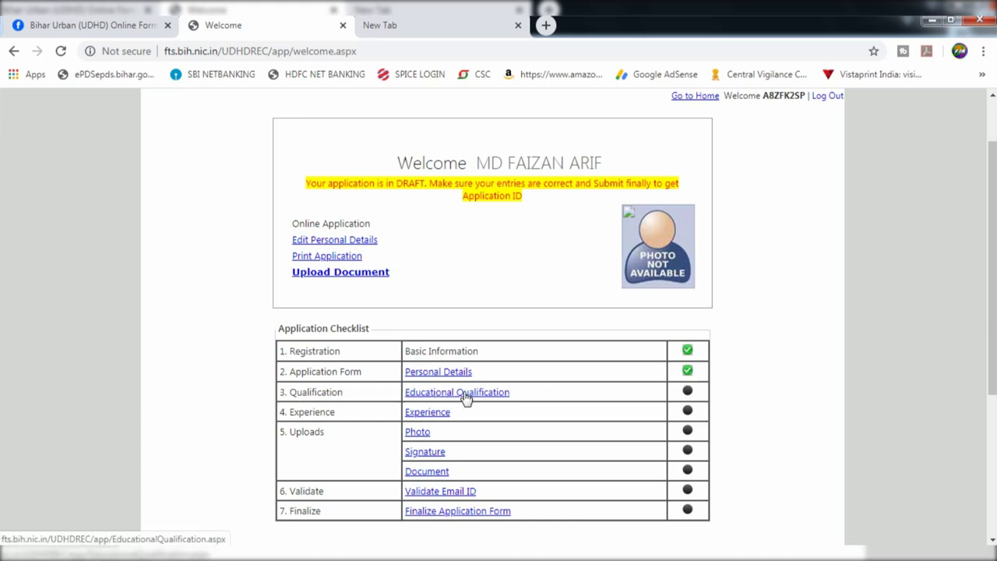
click(437, 395)
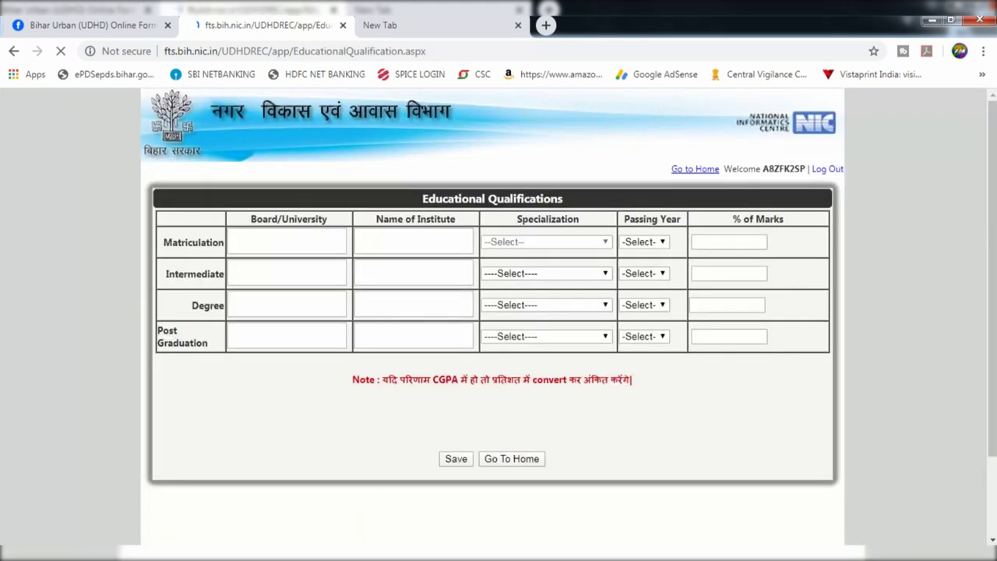
- Enter BSEB PATNA as the Matriculation board/university
scroll(335, 329, down, 2)
scroll(289, 334, up, 2)
drag(171, 243, 216, 245)
drag(178, 274, 216, 287)
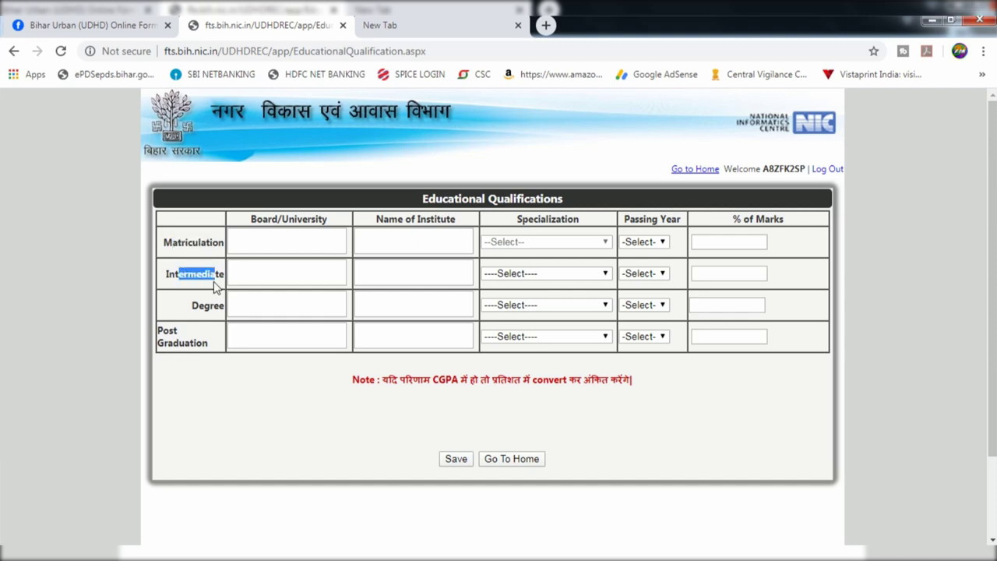
click(206, 295)
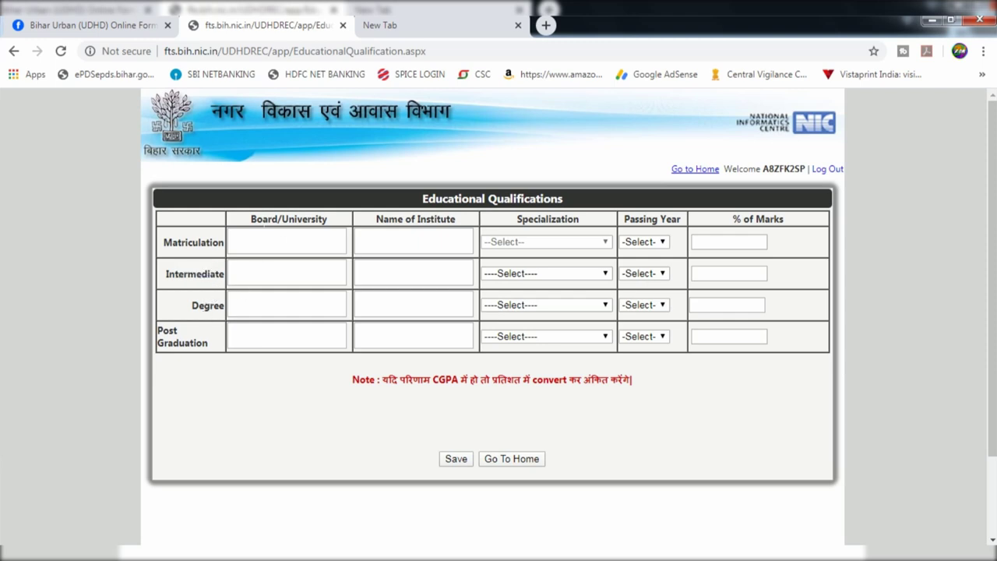
click(265, 248)
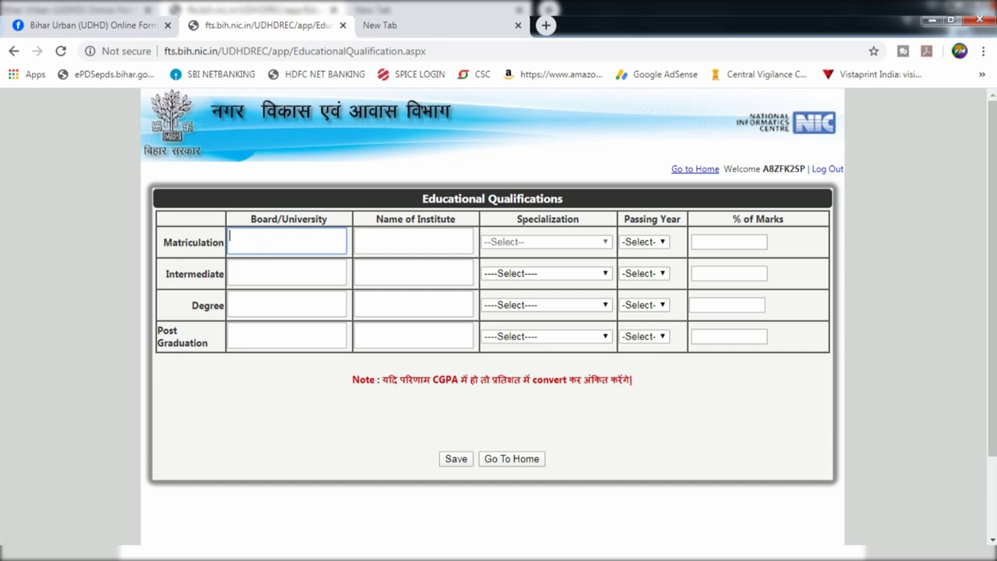
text(BSEB  PATNA)
- Leave the institute name blank and set the Matriculation passing year to 2013
click(413, 242)
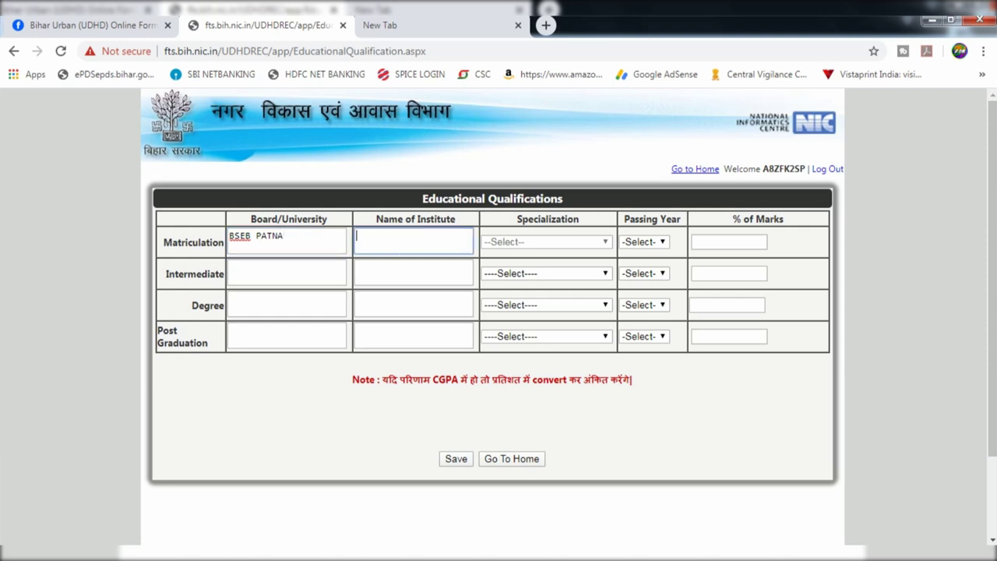
text(T P COLLEGE)
key(BackSpace)
key(BackSpace)
key(BackSpace)
key(BackSpace)
key(BackSpace)
key(BackSpace)
key(BackSpace)
key(BackSpace)
key(BackSpace)
key(BackSpace)
click(635, 243)
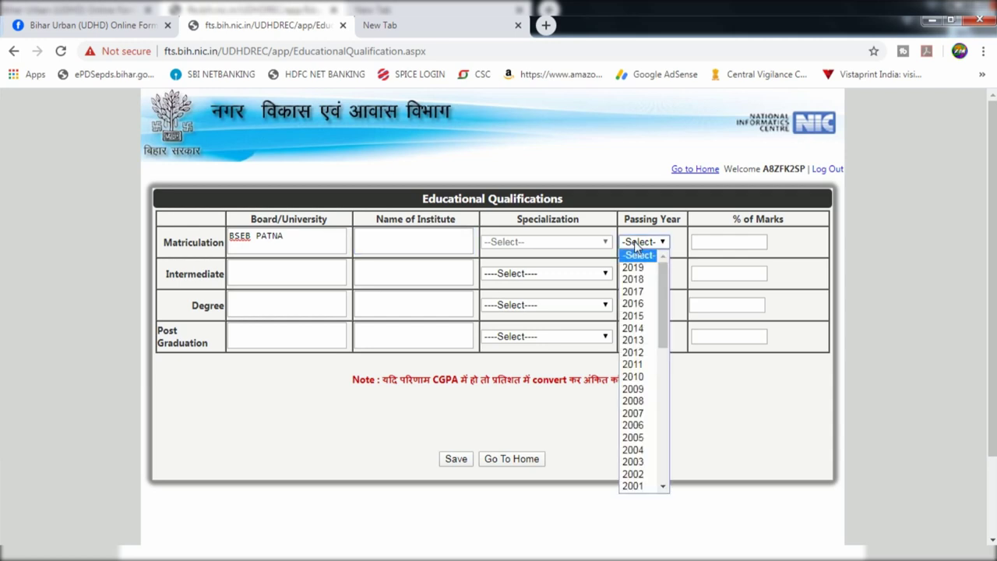
key(Down)
key(Down)
key(Down)
key(Down)
key(Down)
key(Down)
key(Down)
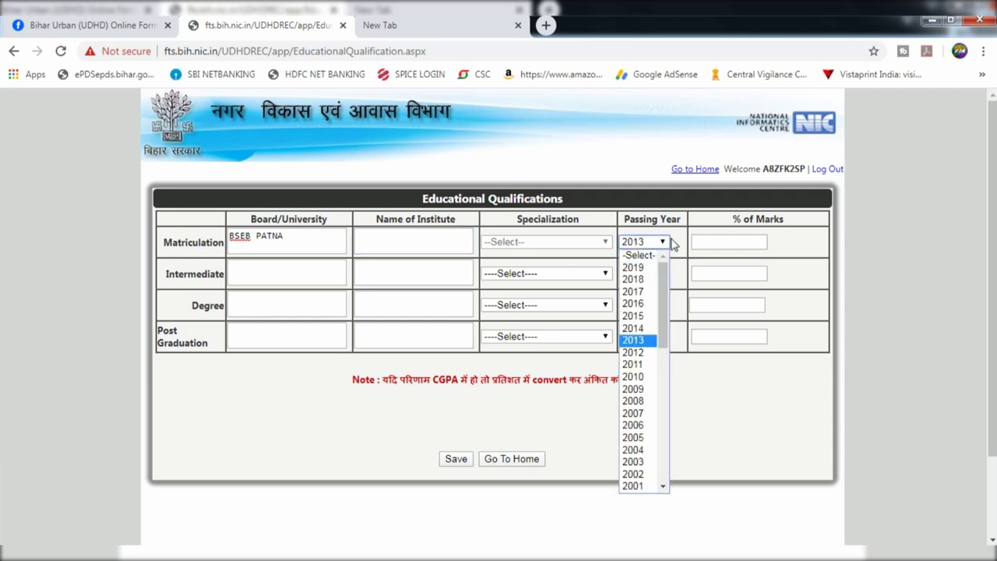
key(Return)
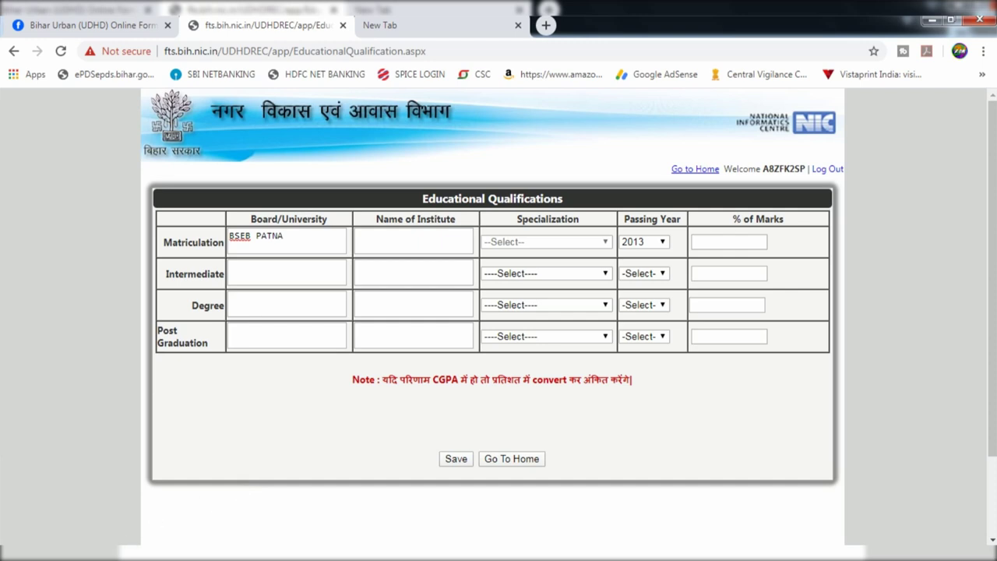
- Work out 393 ÷ 5 = 78.6 in Windows Calculator
click(28, 545)
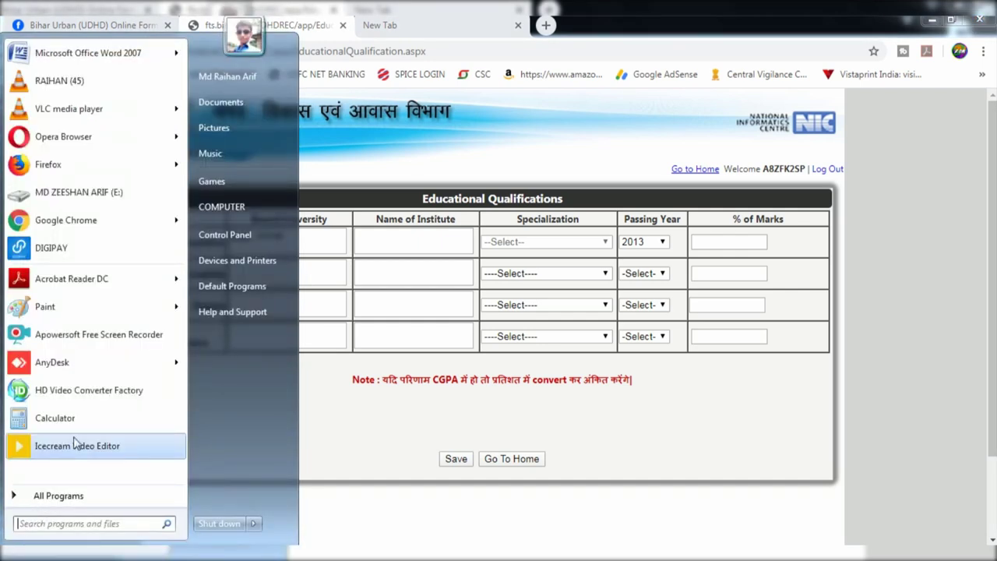
click(55, 419)
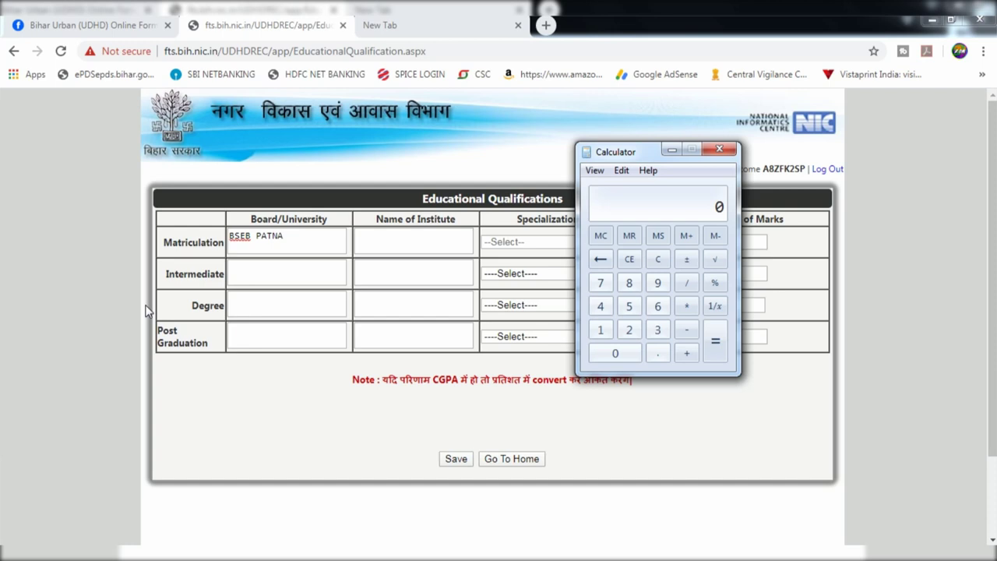
text(393)
key(slash)
key(5)
key(Return)
- Enter 78.60 as the Matriculation % of marks, then clear and close Calculator
click(659, 421)
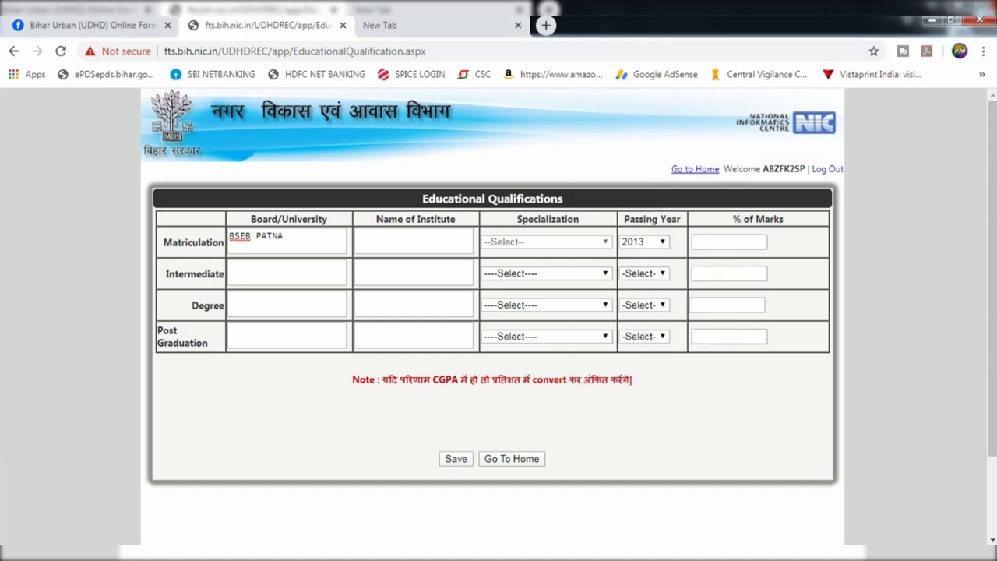
click(723, 242)
text(78.60)
click(691, 264)
key(alt+Tab)
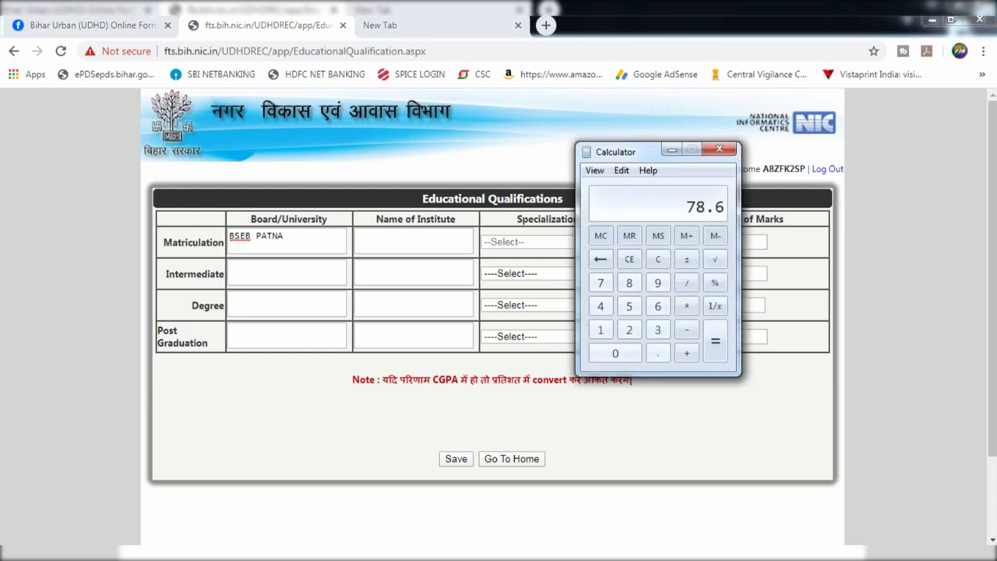
click(660, 260)
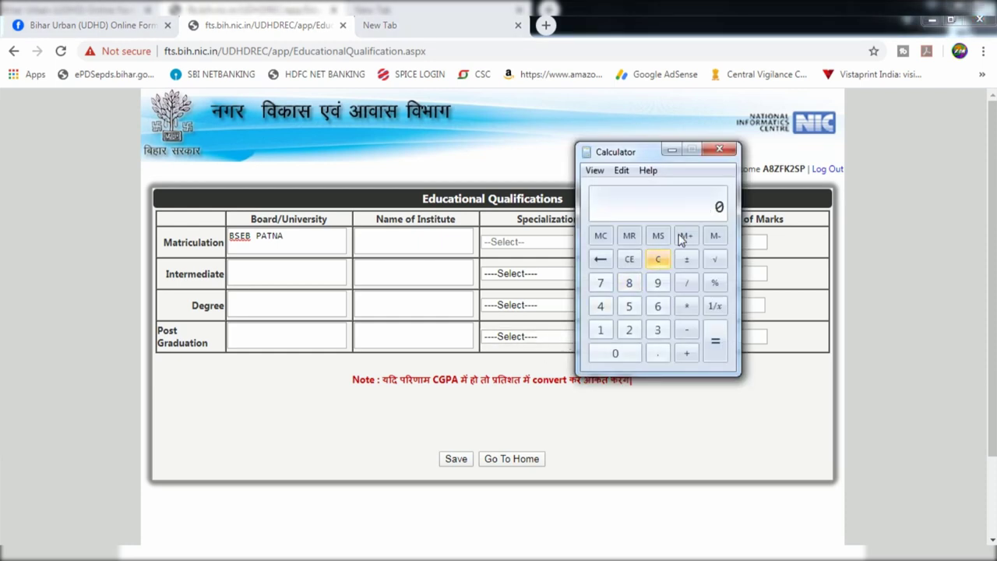
click(720, 150)
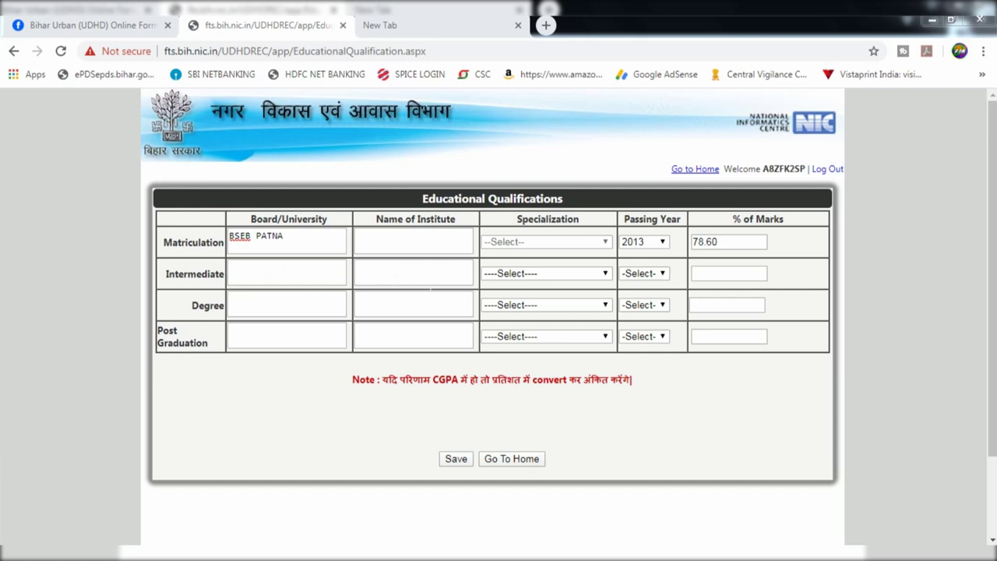
- Set the Intermediate specialization to Science and passing year to 2015
click(491, 274)
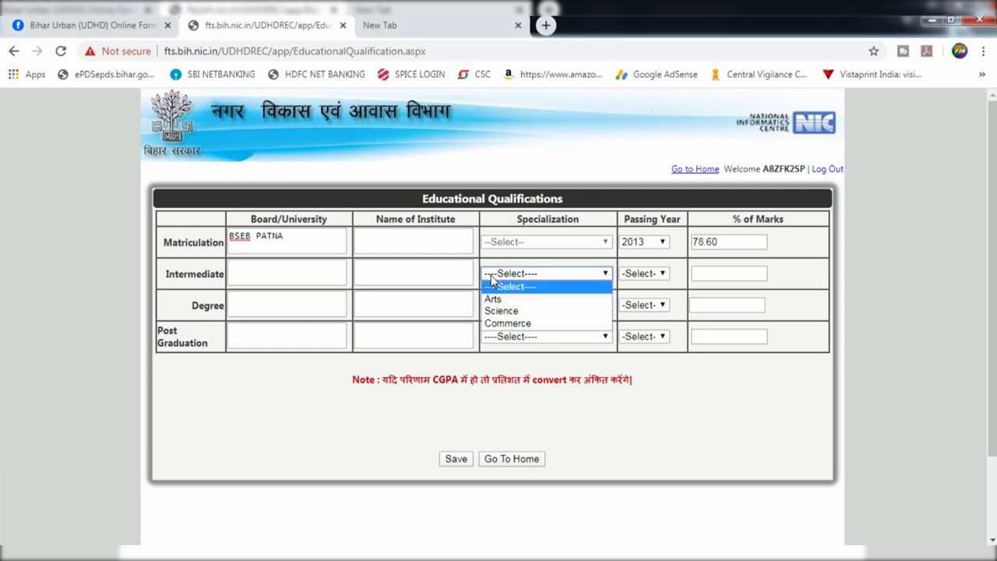
click(508, 313)
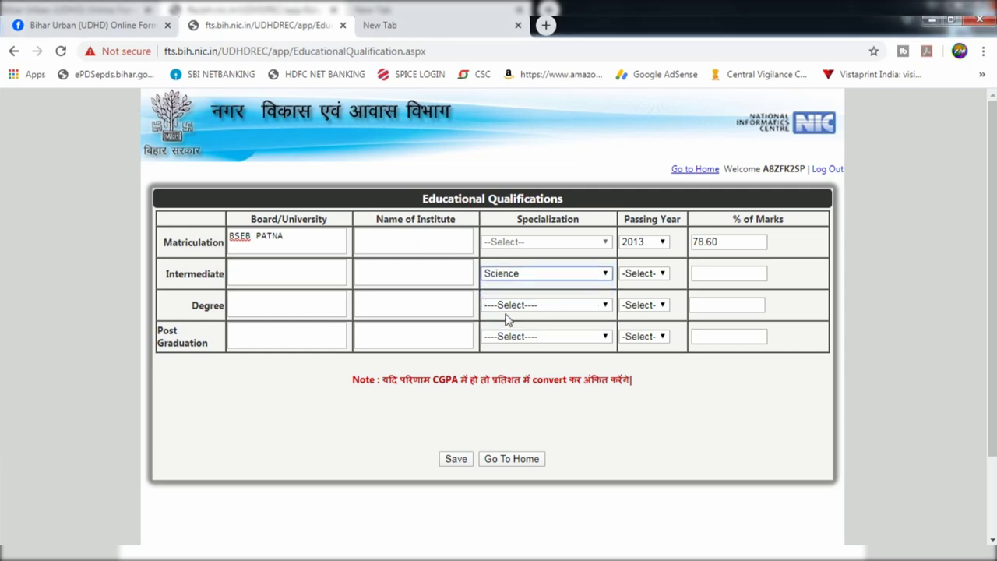
click(639, 278)
text(2015)
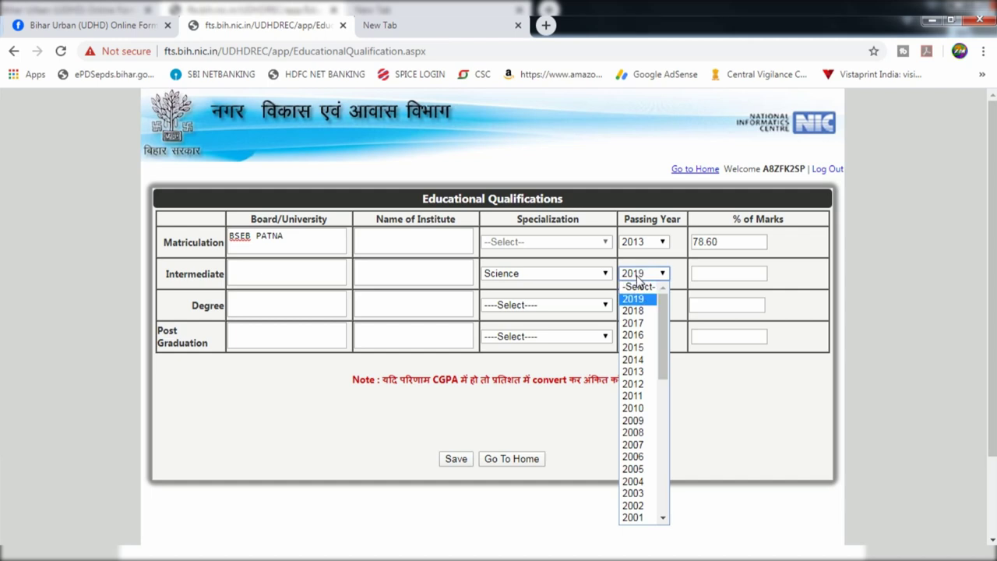
key(Return)
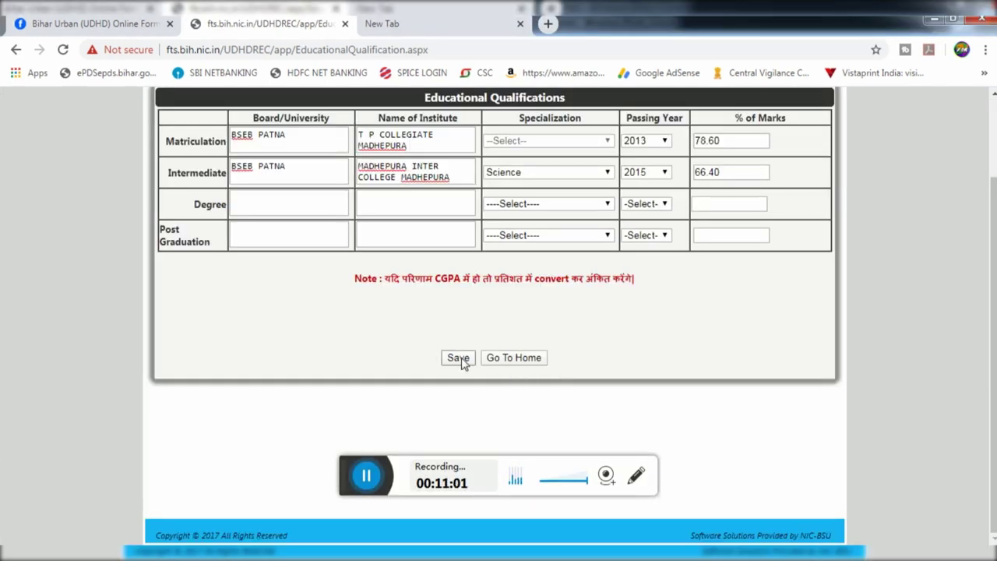
- Save the educational qualifications and check the success message
click(460, 360)
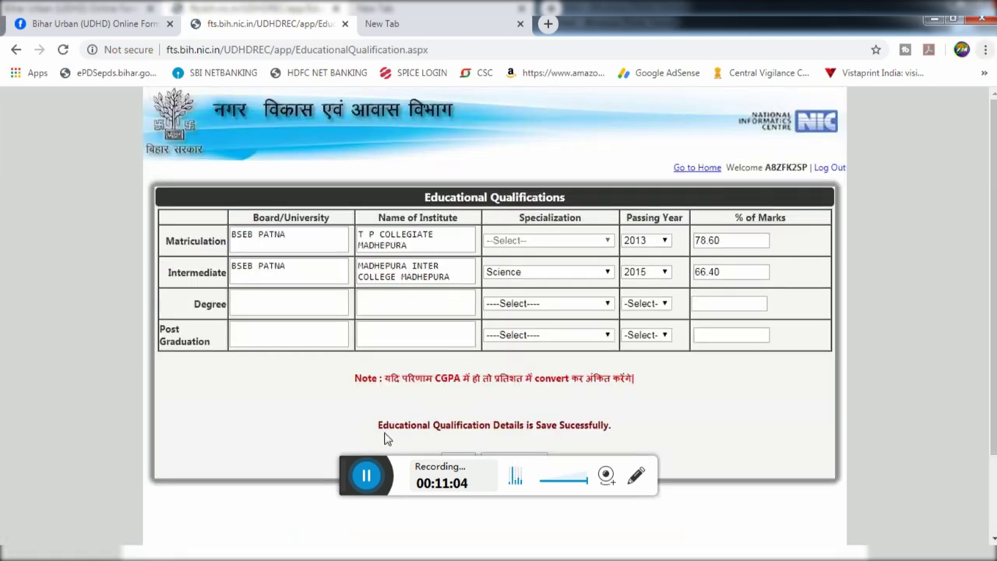
drag(382, 425, 643, 425)
click(673, 424)
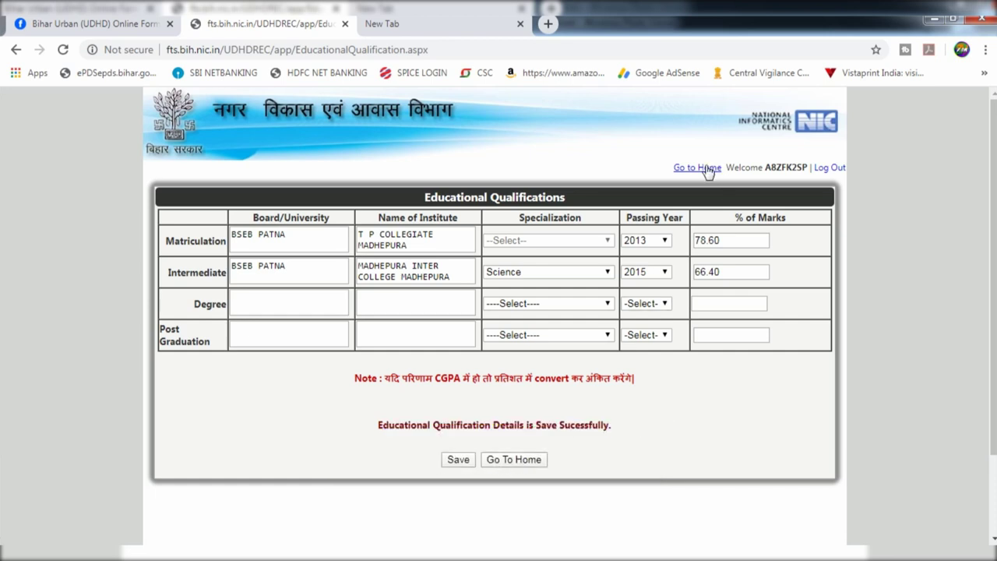
- Open the Experience form from the checklist, then go back home without adding experience
click(514, 460)
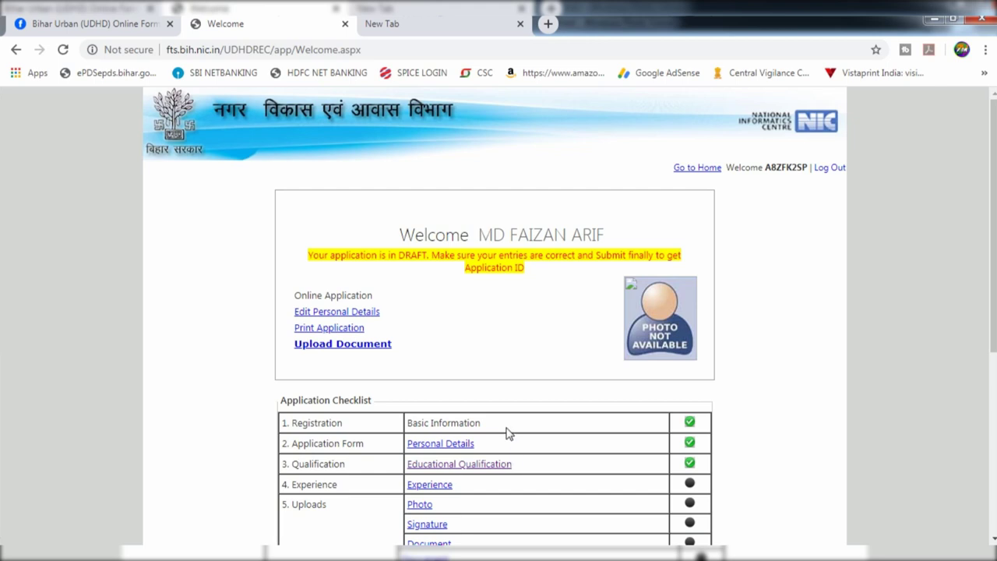
scroll(508, 434, down, 2)
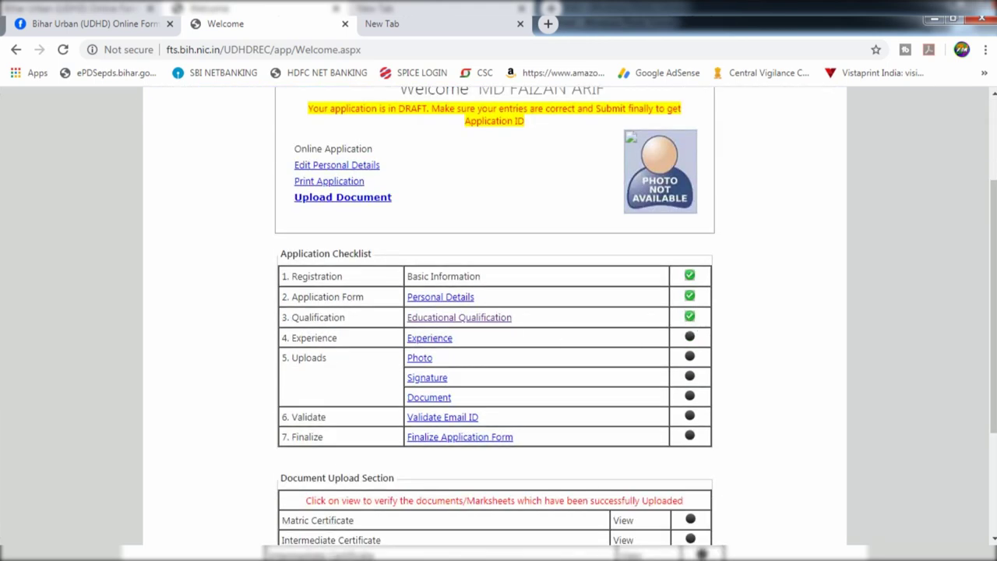
click(435, 341)
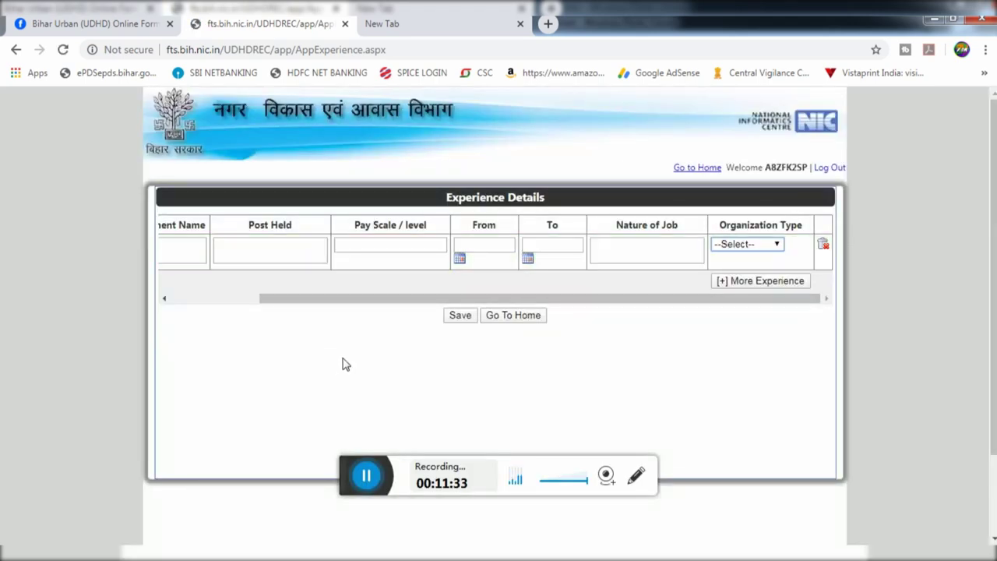
click(698, 170)
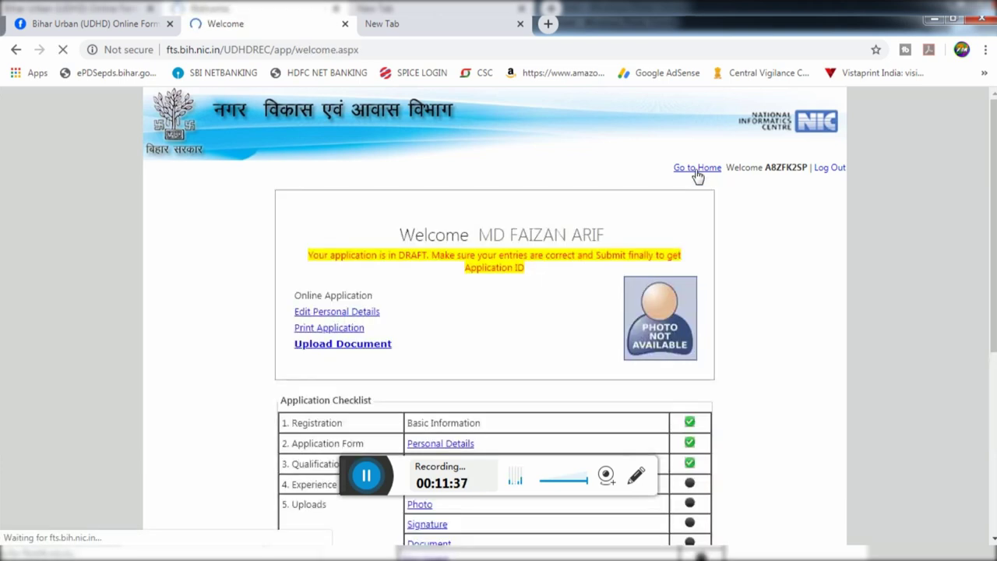
scroll(543, 241, down, 3)
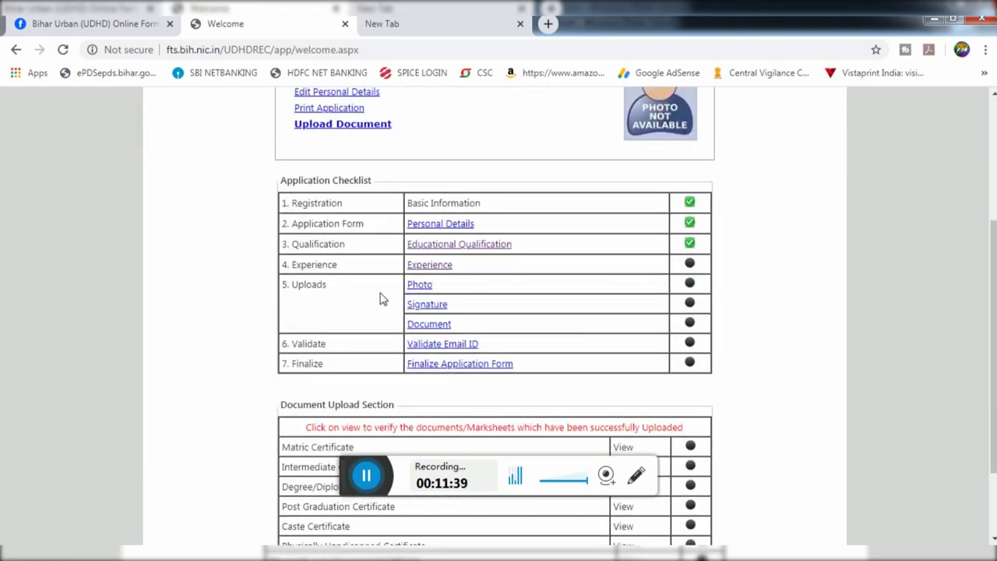
- Upload photo 455 from the FAIZAN folder as the applicant's photo
click(427, 288)
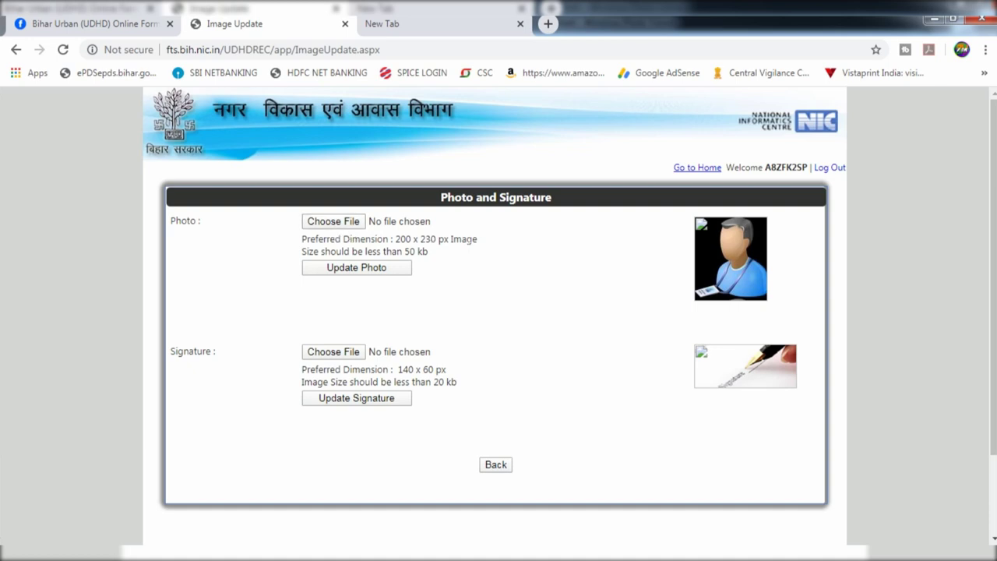
click(339, 223)
click(343, 228)
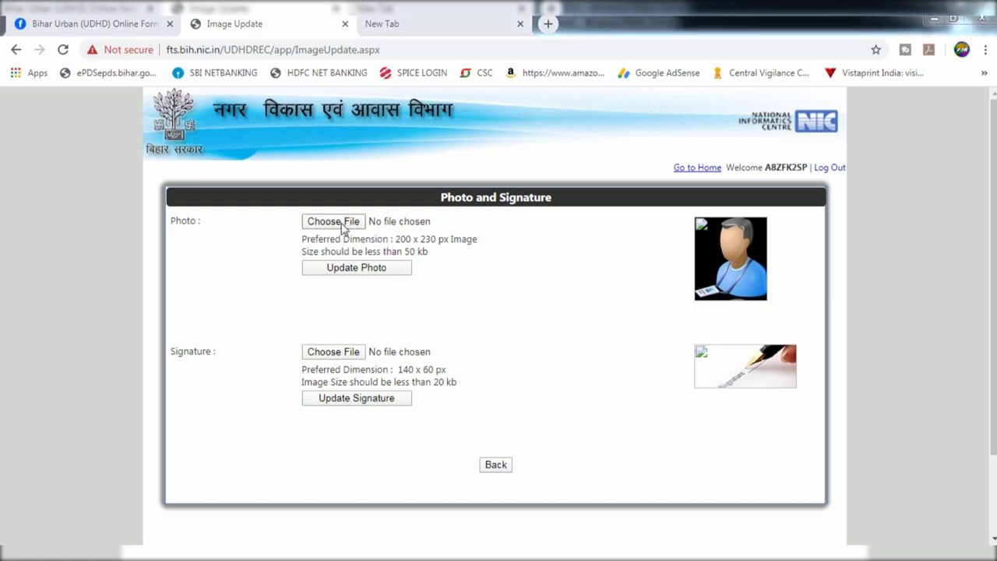
click(343, 226)
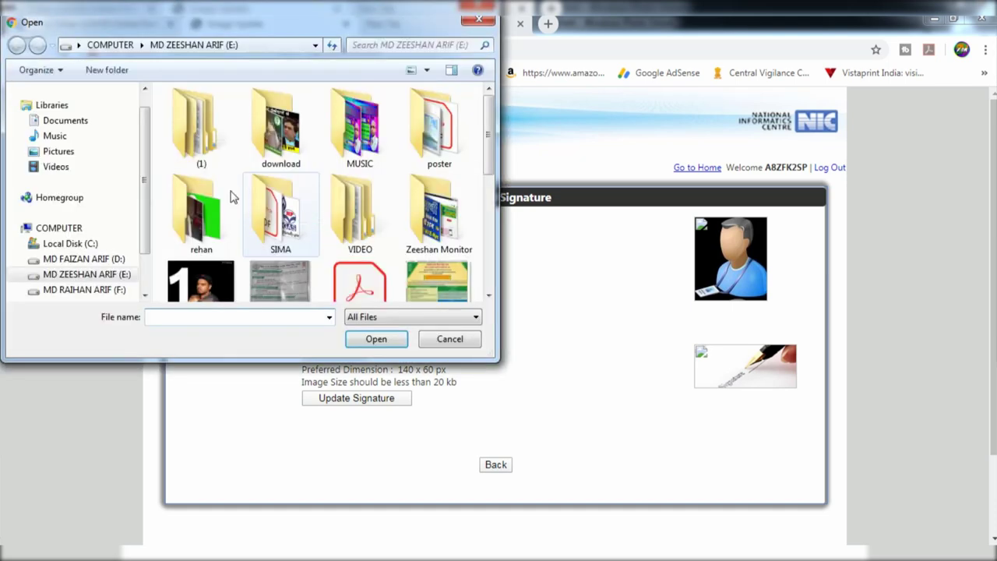
double_click(200, 124)
double_click(282, 125)
scroll(309, 199, down, 2)
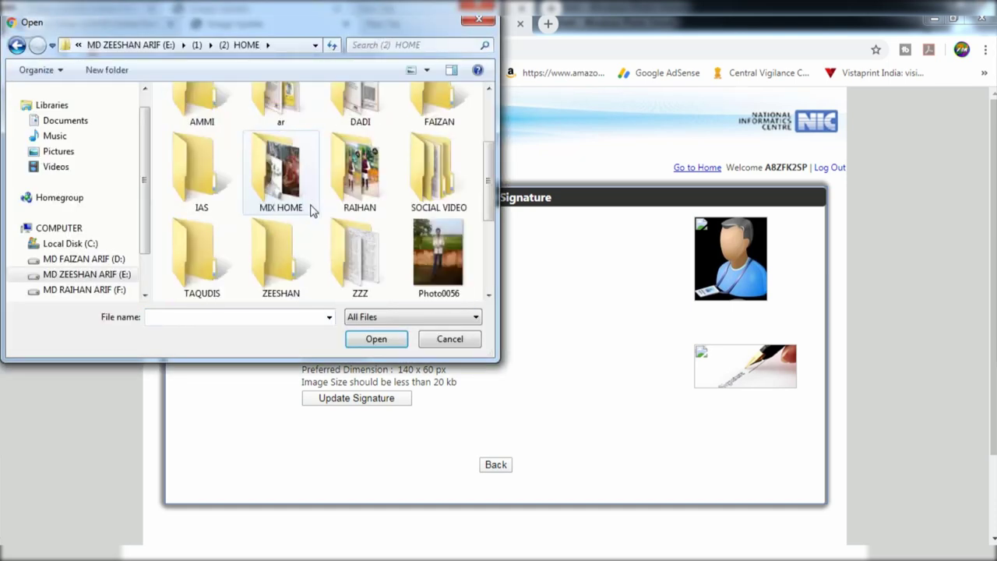
double_click(434, 104)
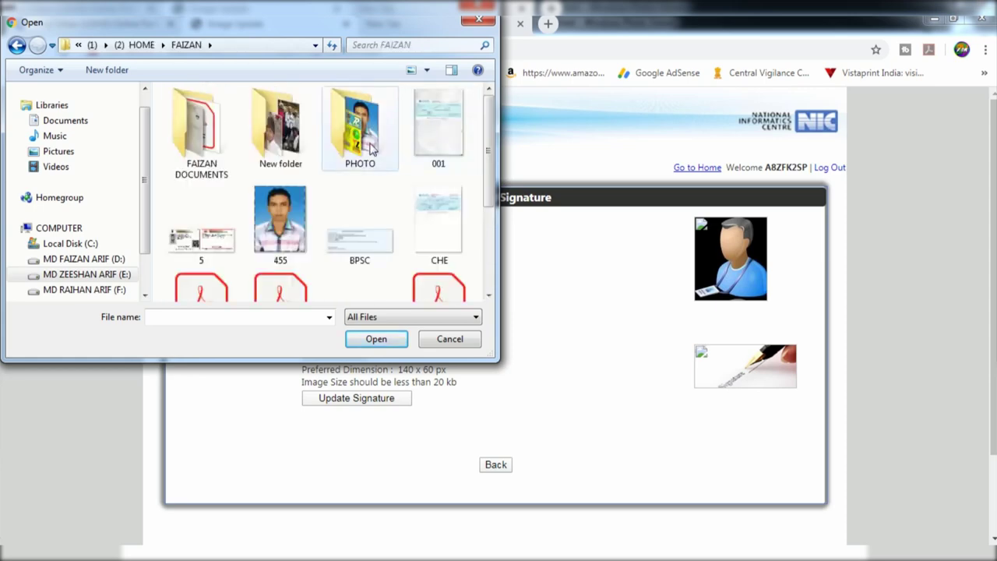
double_click(305, 222)
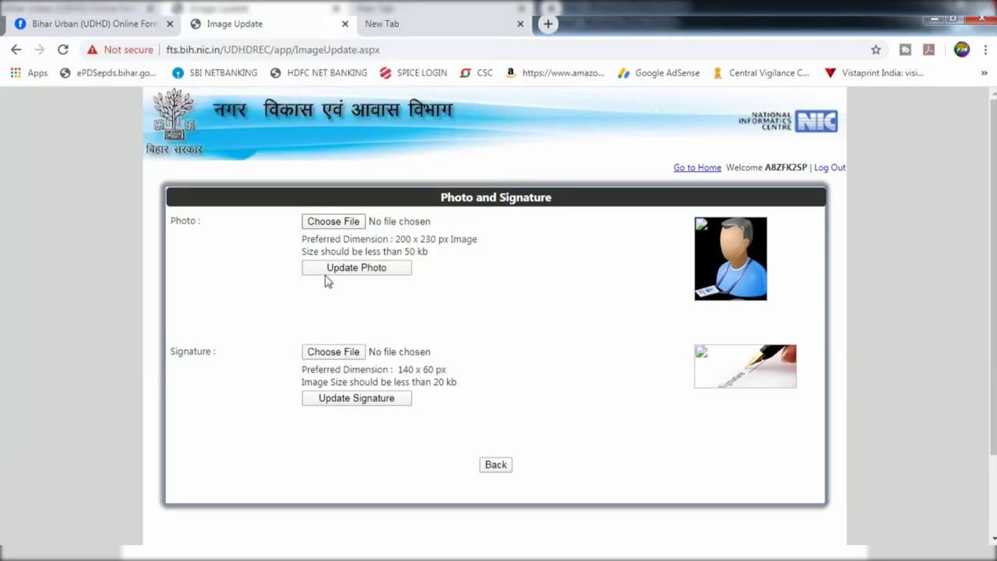
click(348, 278)
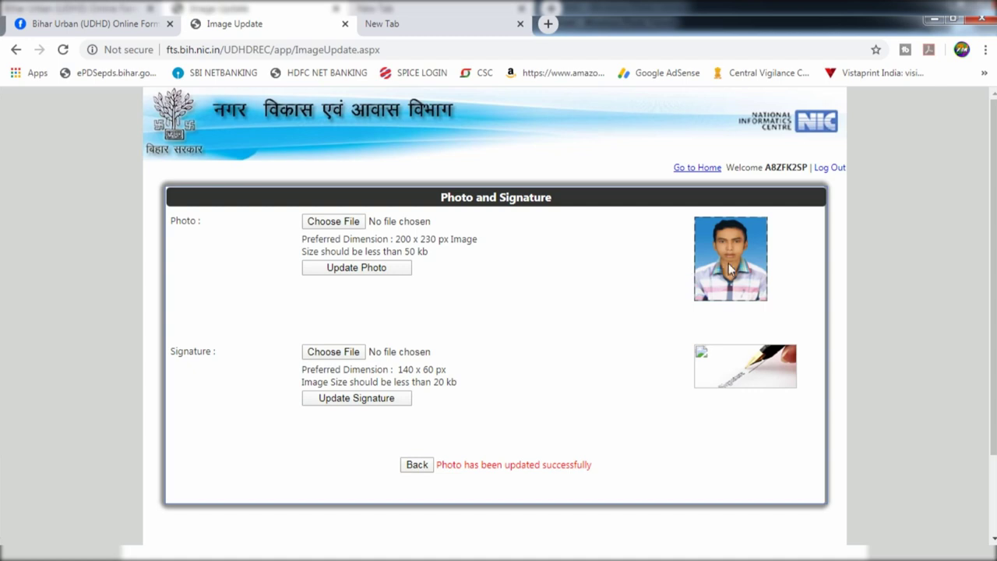
- Upload WFDQAF - Copy.jpg as the applicant's signature image
scroll(720, 251, down, 2)
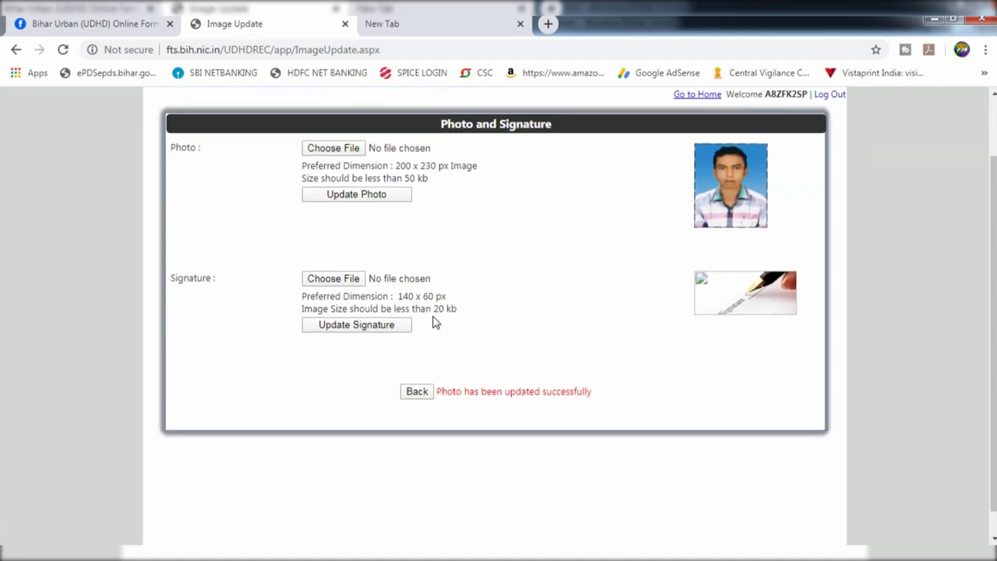
drag(433, 309, 460, 320)
click(464, 322)
click(337, 285)
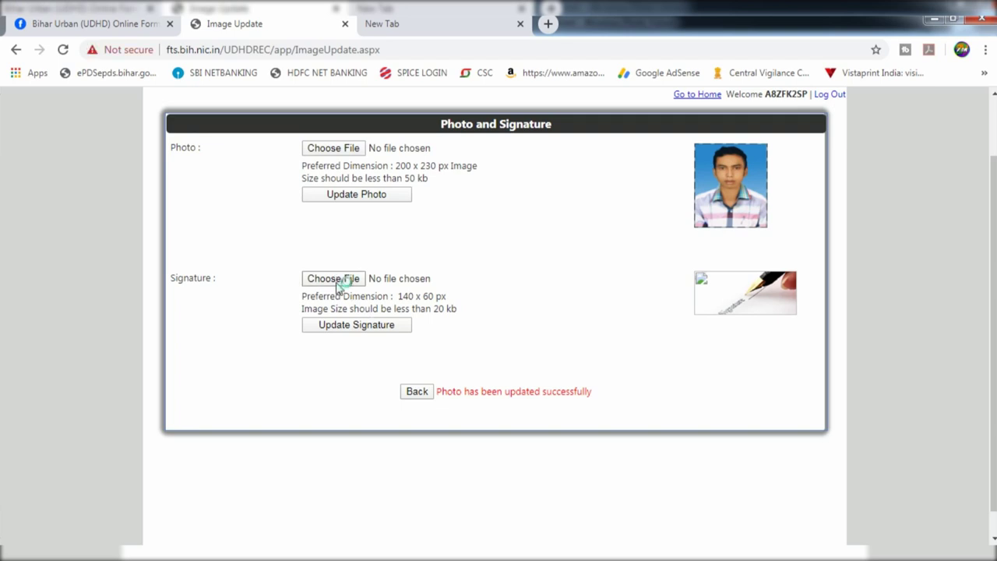
click(355, 176)
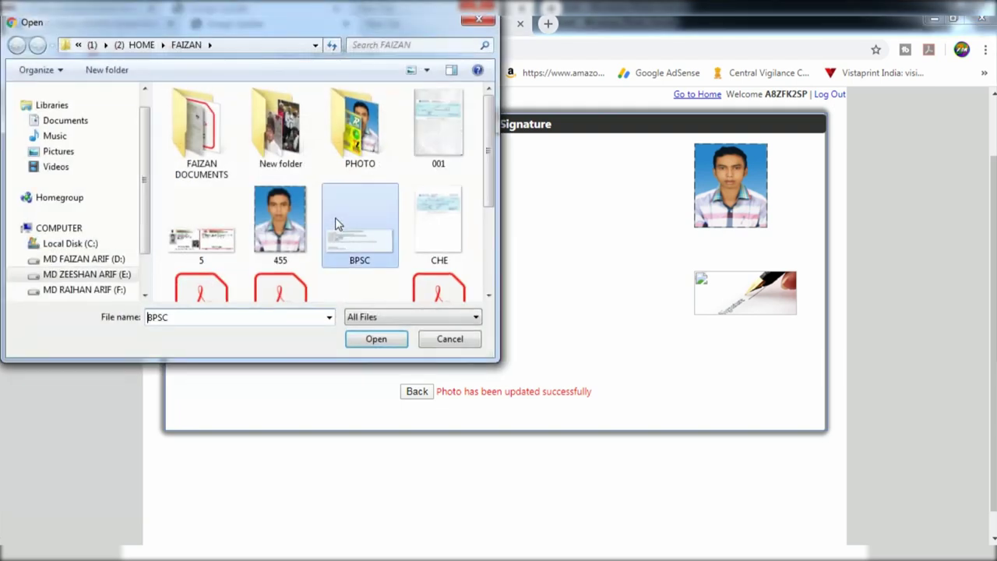
scroll(337, 223, down, 2)
double_click(349, 274)
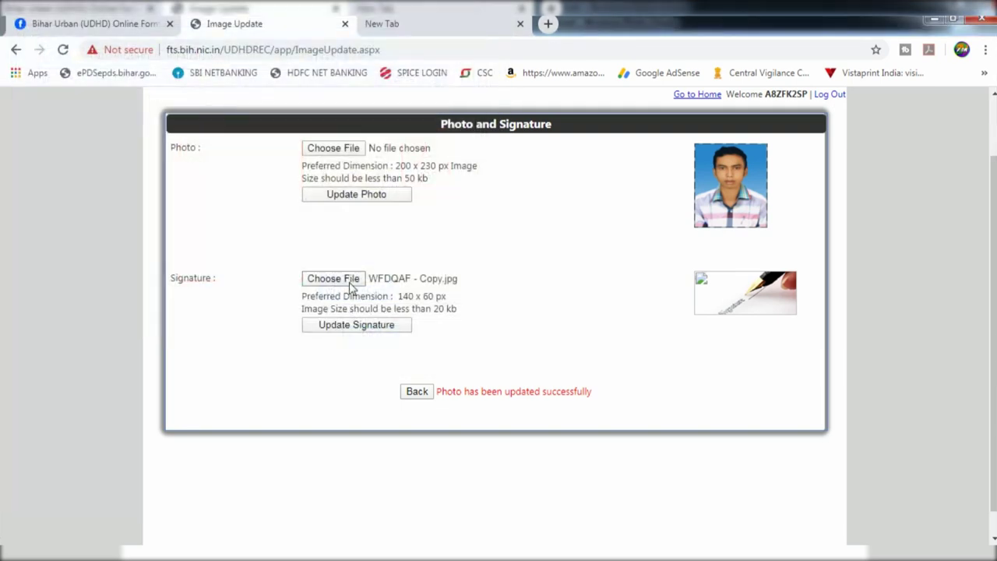
click(363, 326)
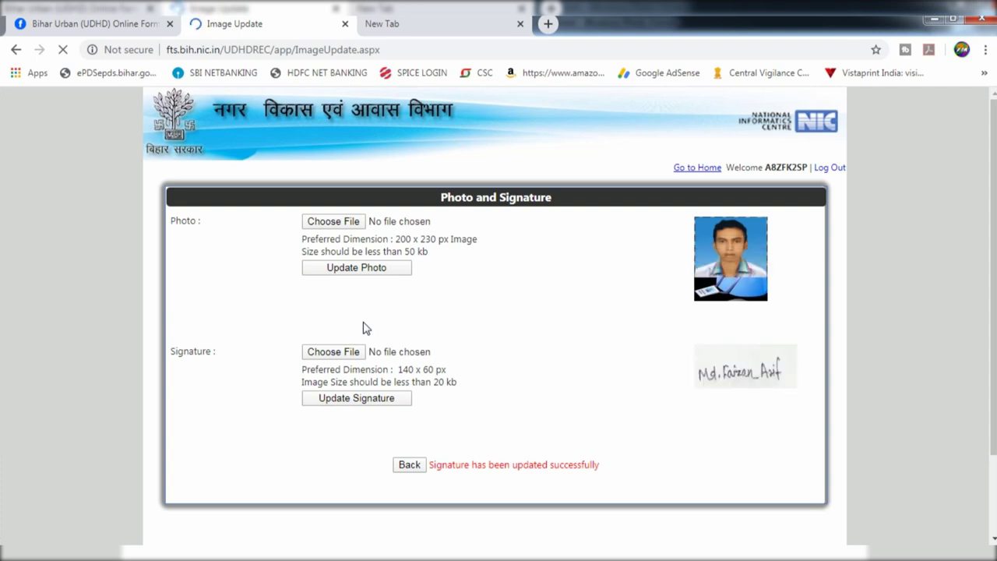
scroll(740, 300, down, 2)
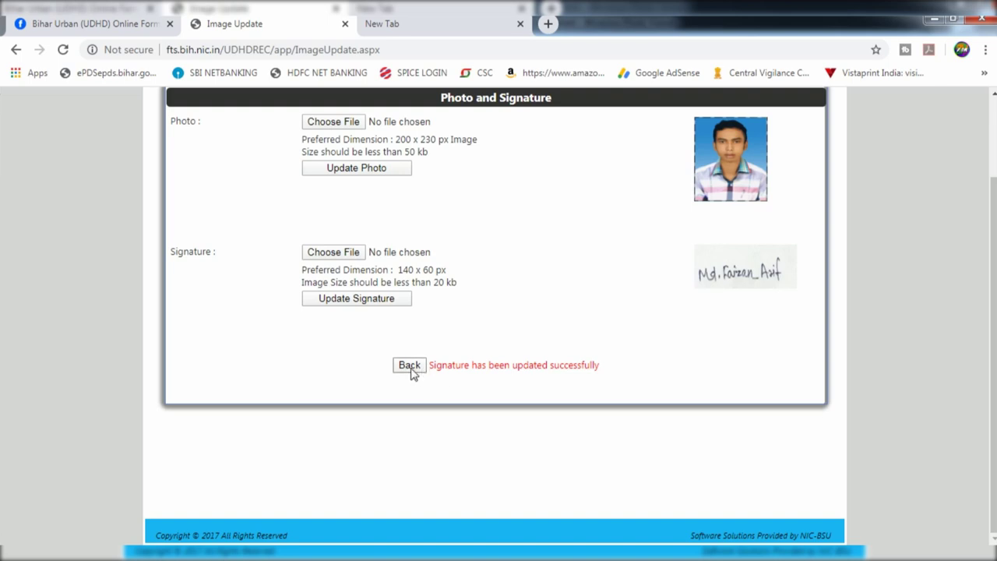
scroll(409, 372, up, 2)
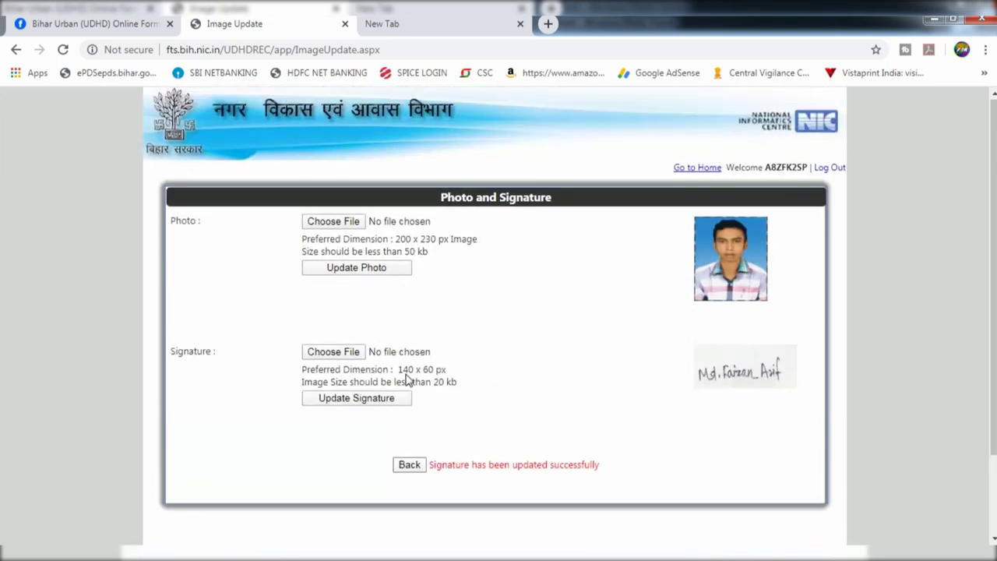
- Return home and open the Document certificate upload page from the checklist
click(695, 176)
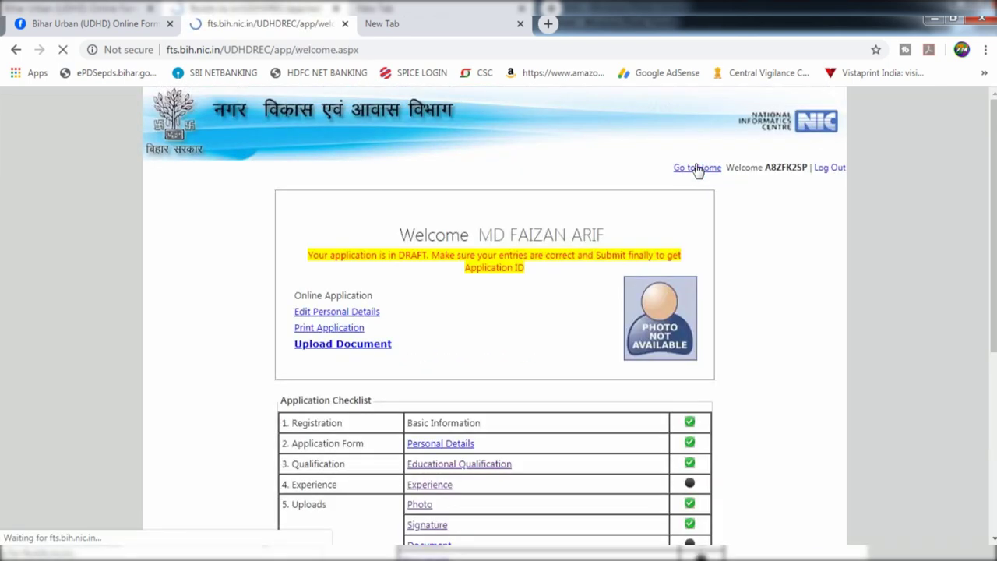
scroll(615, 265, down, 3)
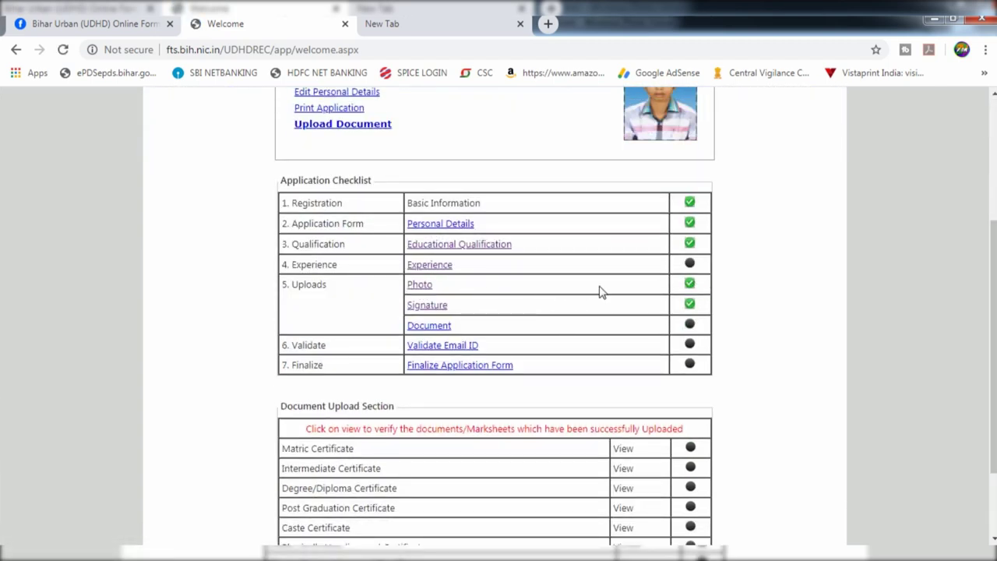
click(430, 327)
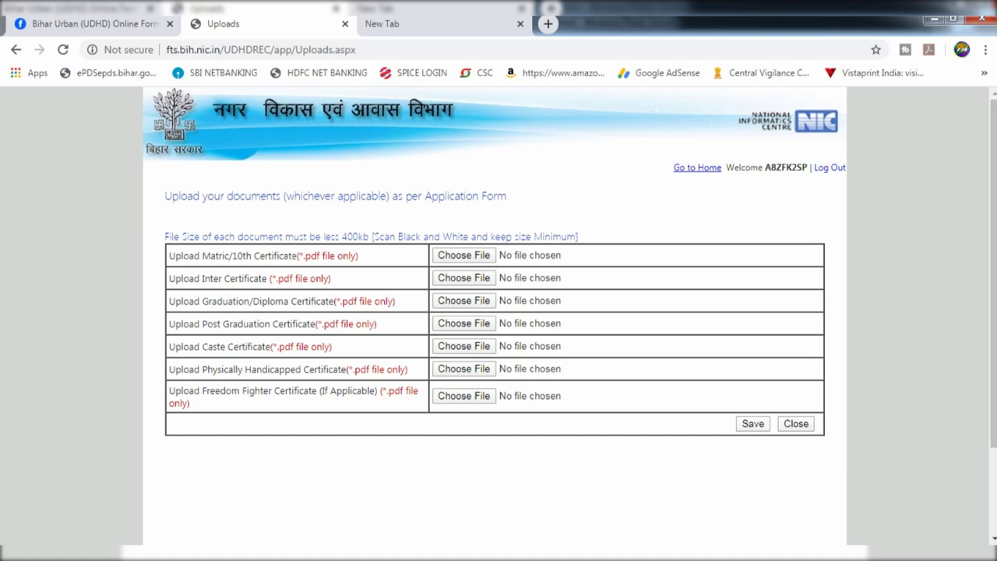
drag(283, 255, 396, 260)
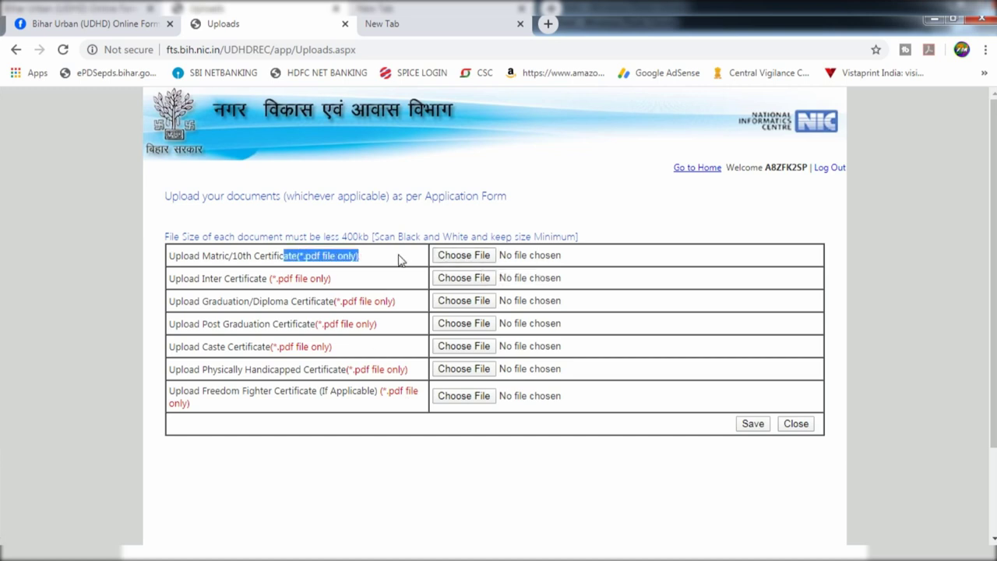
click(342, 236)
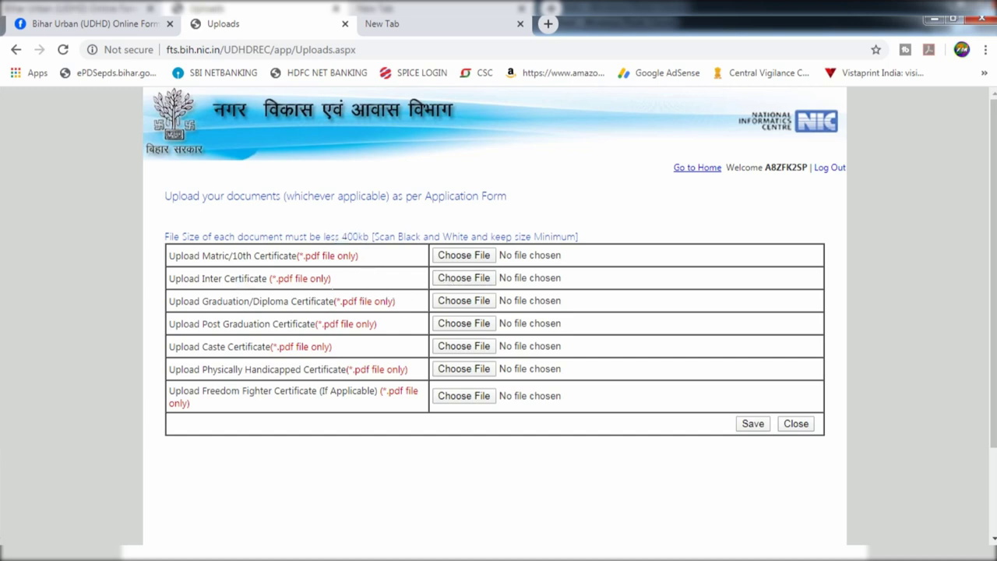
drag(341, 236, 369, 236)
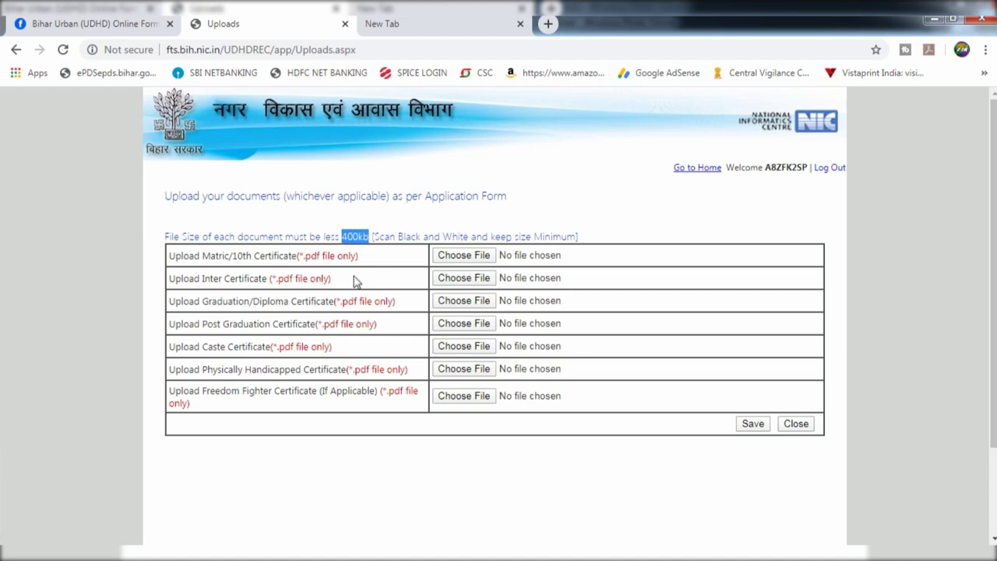
drag(216, 301, 355, 300)
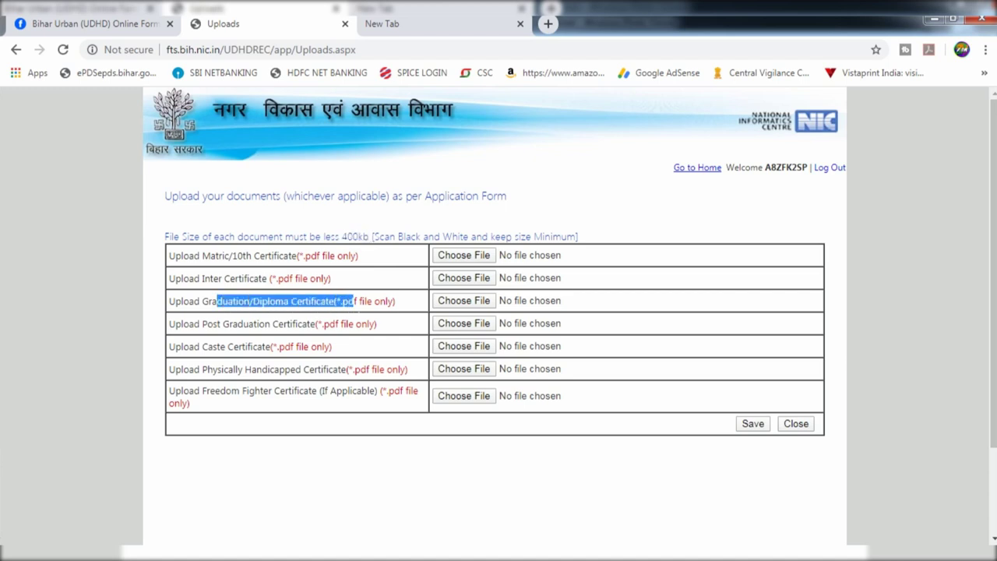
click(402, 312)
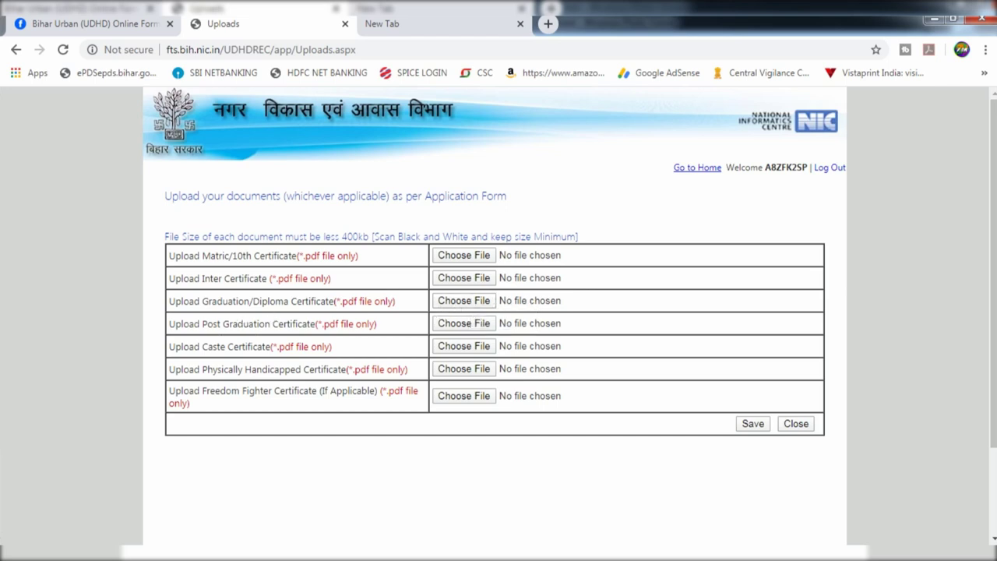
drag(212, 346, 324, 370)
click(290, 407)
drag(258, 255, 326, 256)
drag(218, 278, 269, 278)
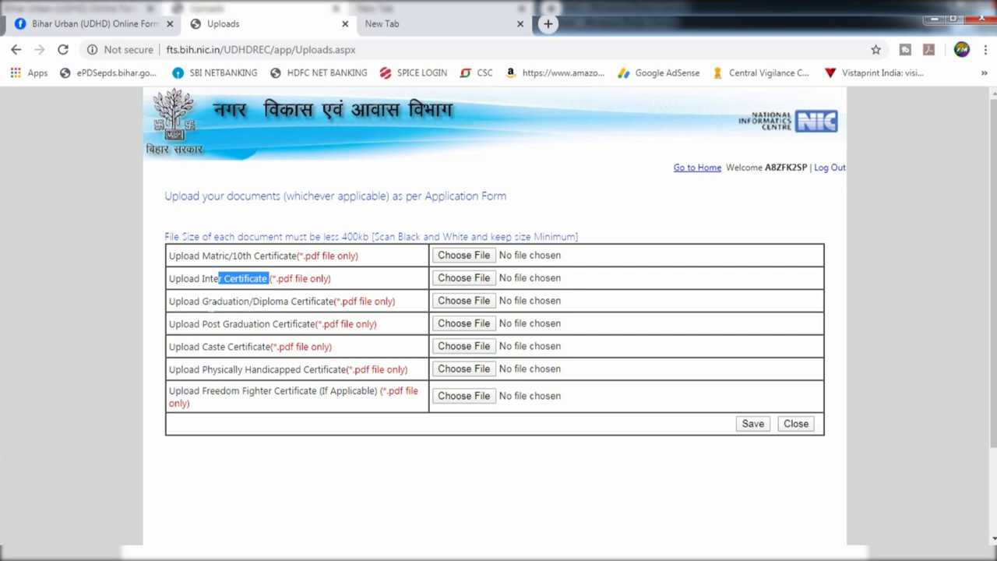
drag(202, 300, 410, 312)
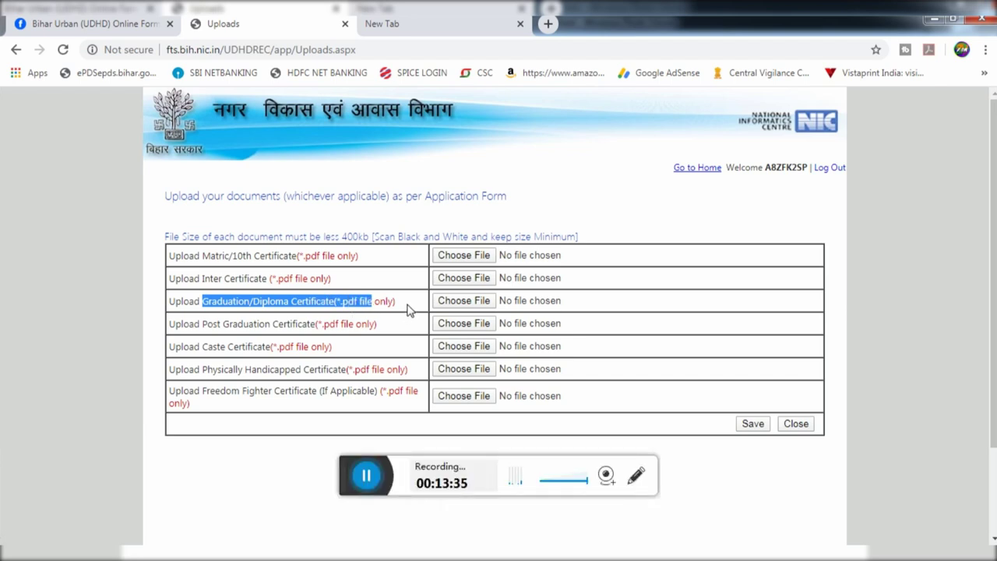
click(283, 480)
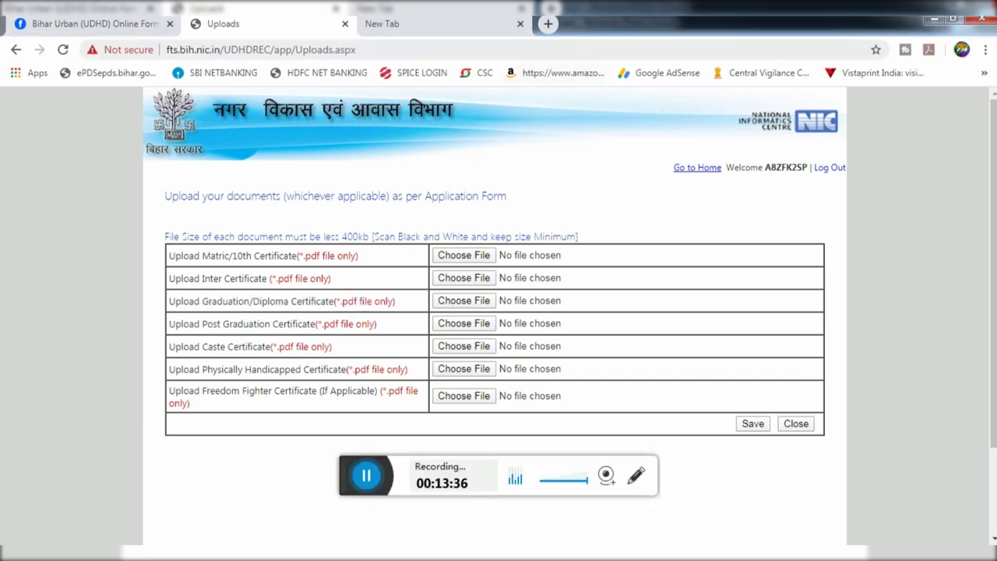
click(547, 22)
- In a new tab, search 'JPG' and open the jpg2pdf.com converter
click(548, 24)
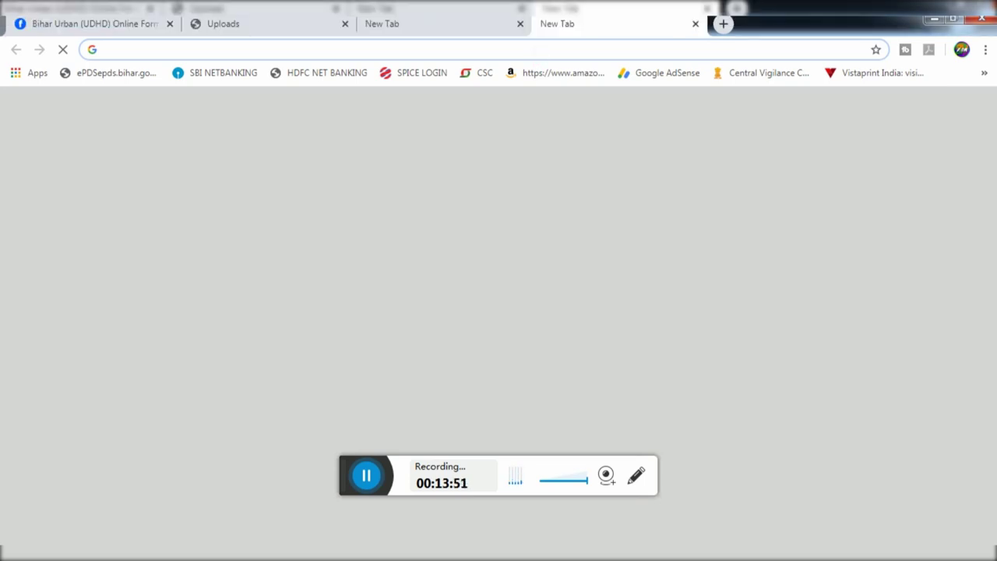
text(JPG)
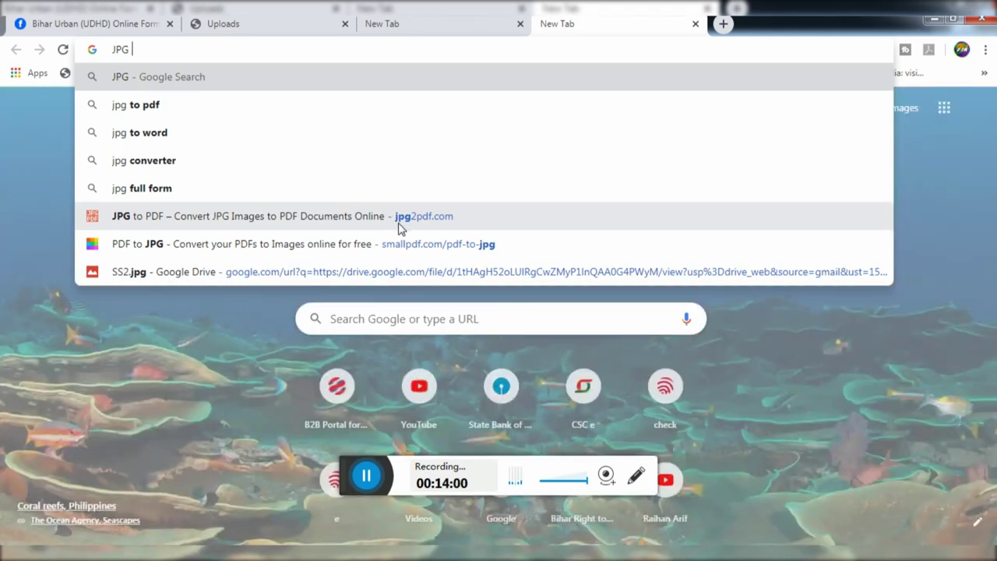
click(399, 226)
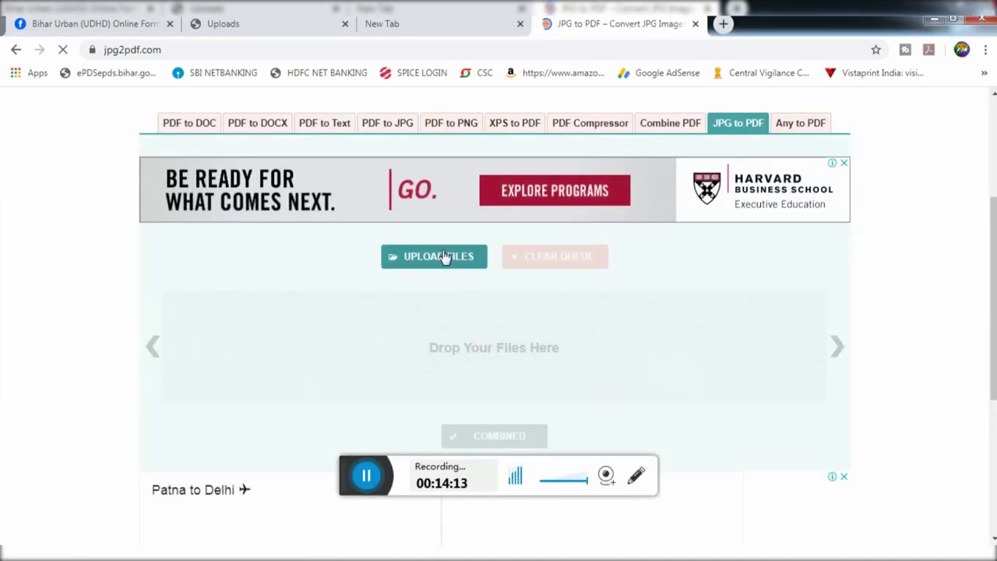
- Upload the '10 th marksheet' scan from the documents folder to jpg2pdf.com
click(441, 257)
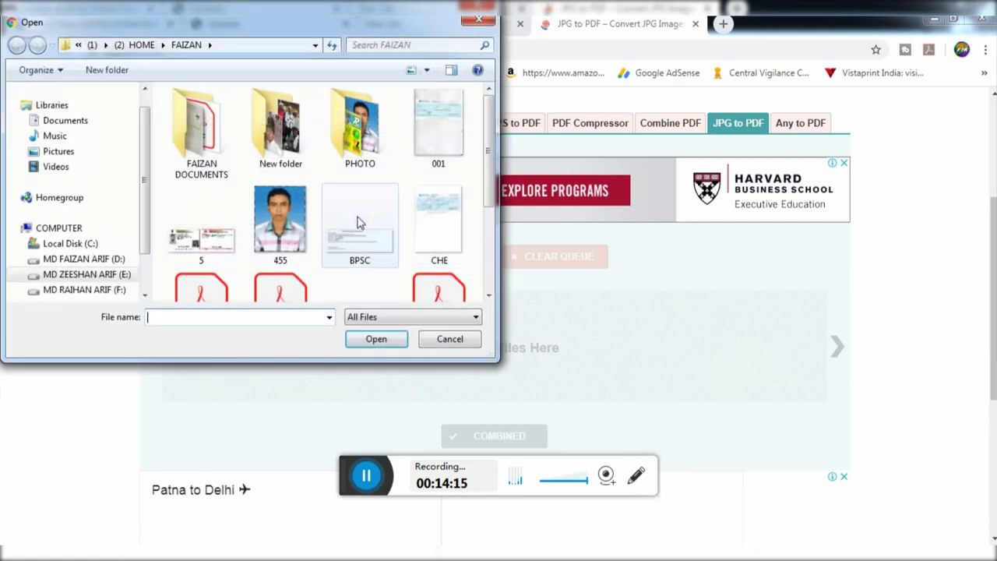
click(358, 222)
scroll(351, 218, down, 2)
scroll(352, 218, up, 2)
click(200, 146)
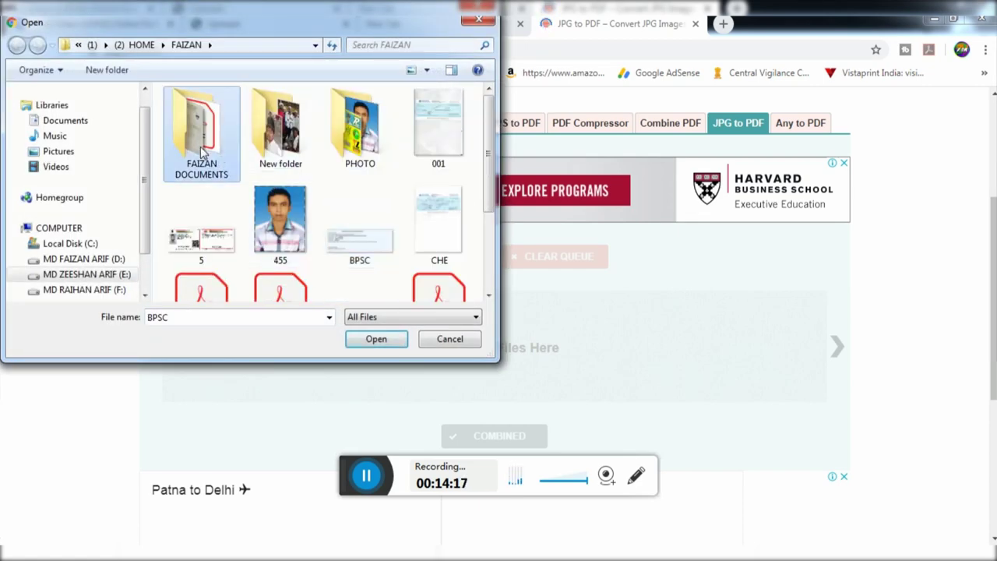
double_click(200, 147)
scroll(323, 207, down, 2)
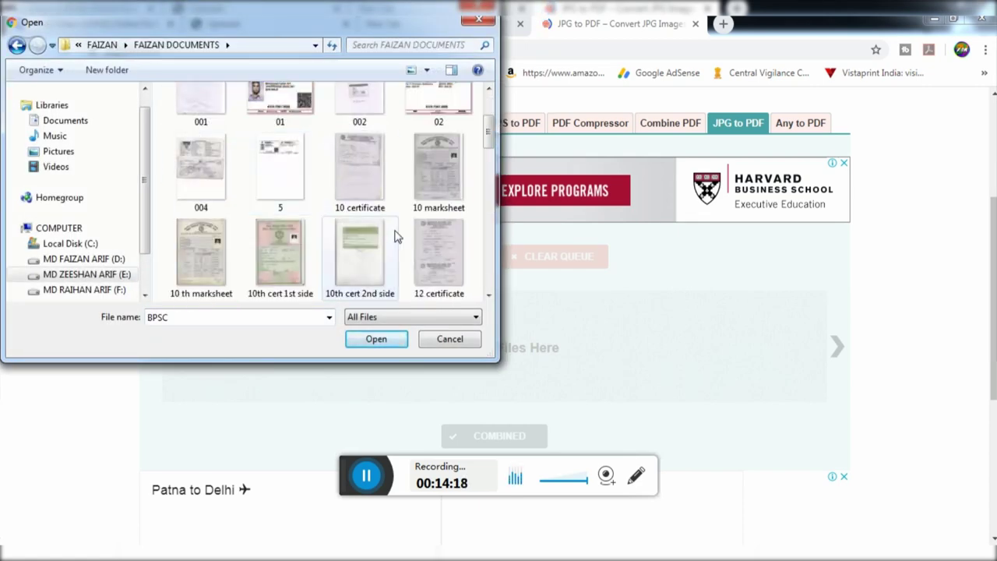
click(217, 266)
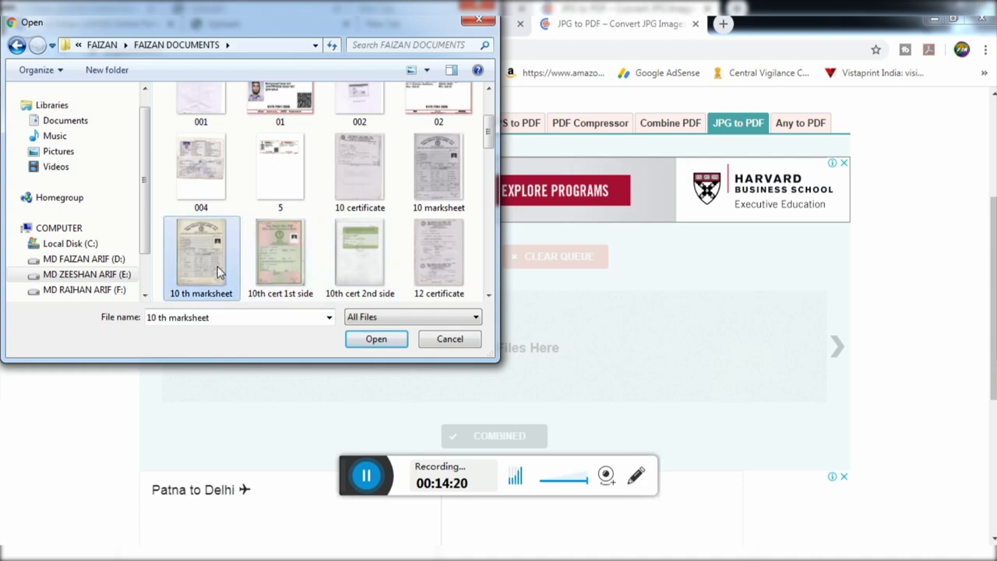
double_click(217, 267)
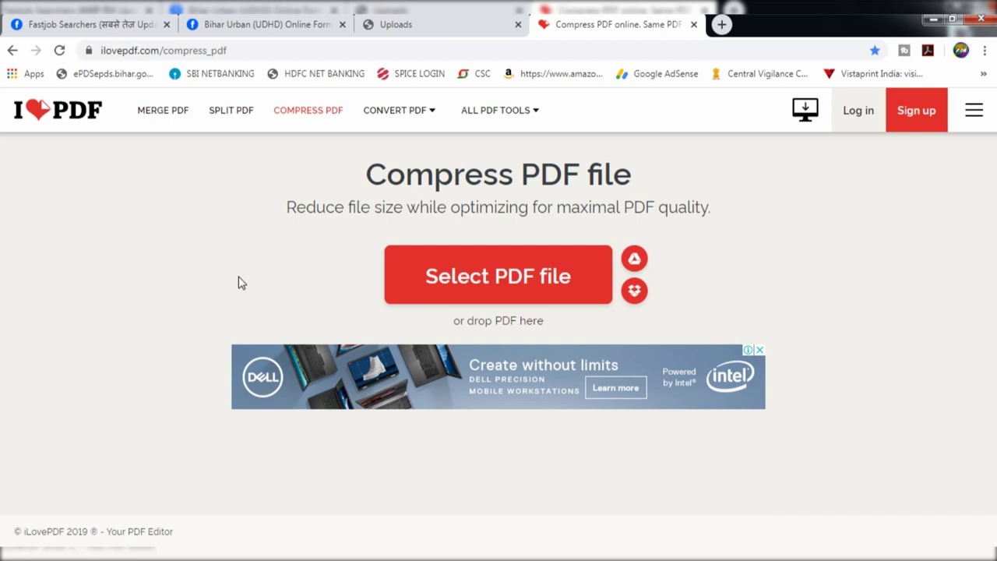
- Compress 12.pdf from the F: drive in iLovePDF to 217.07 KB and download 12_compressed.pdf
click(497, 290)
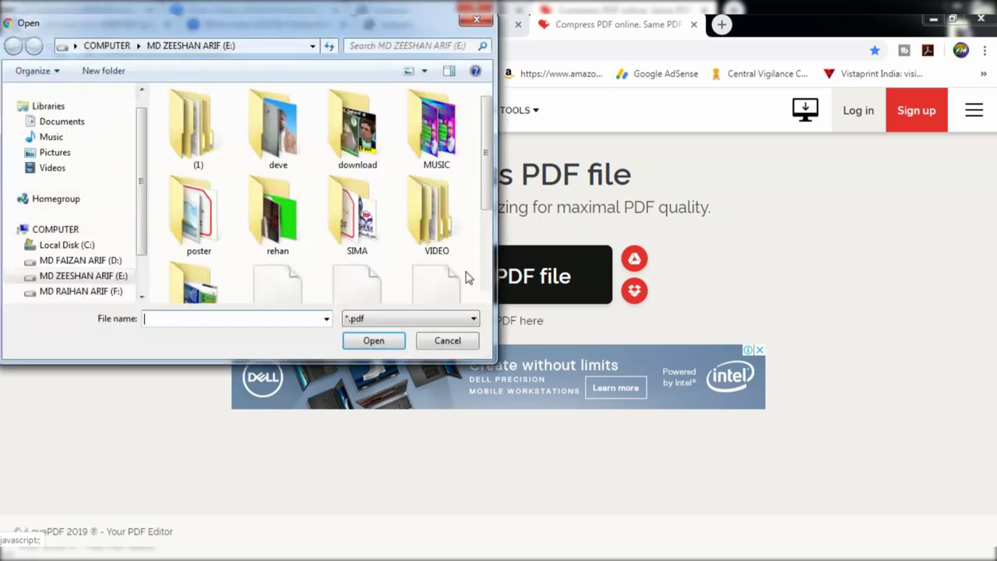
click(87, 290)
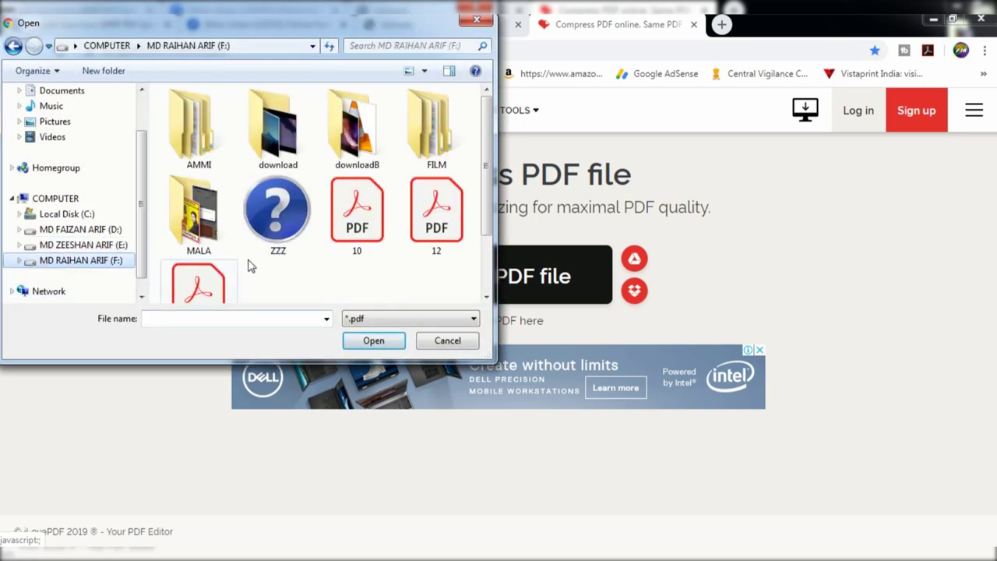
double_click(434, 224)
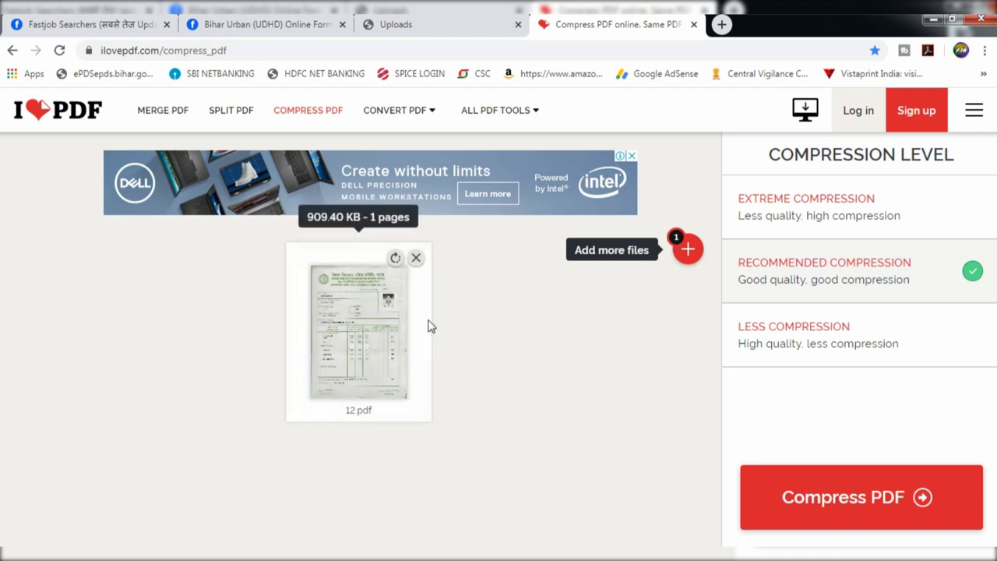
click(830, 501)
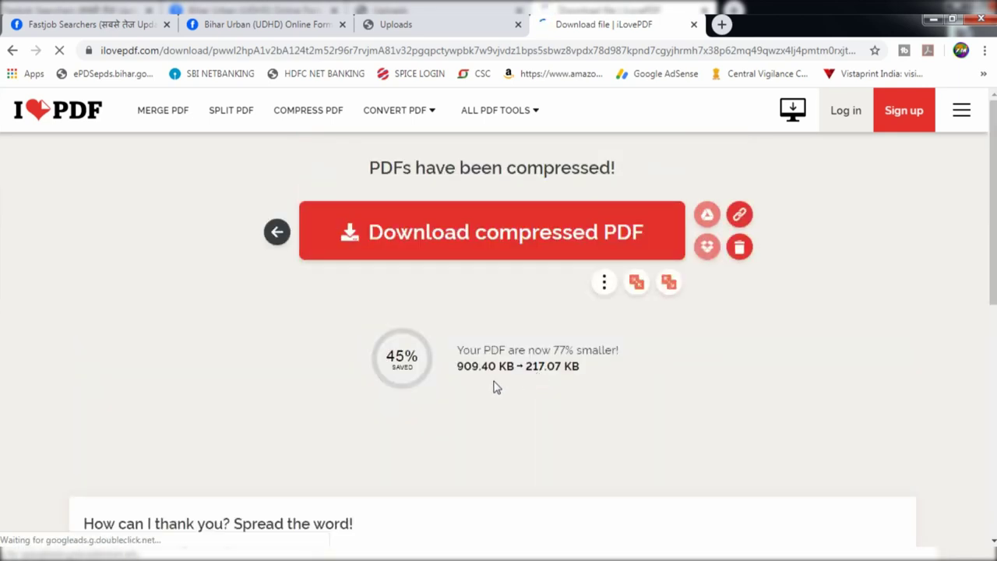
drag(457, 366, 555, 368)
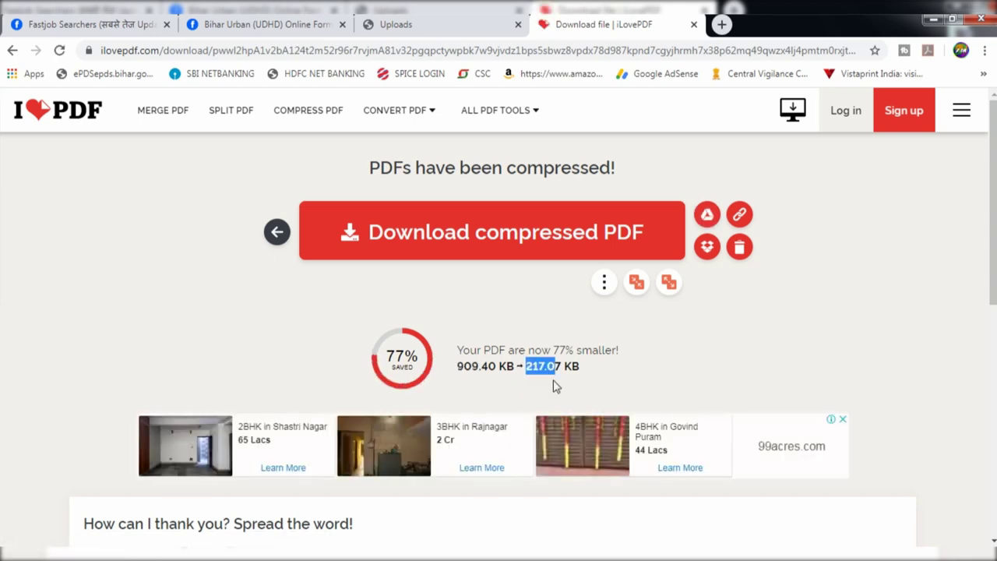
click(476, 240)
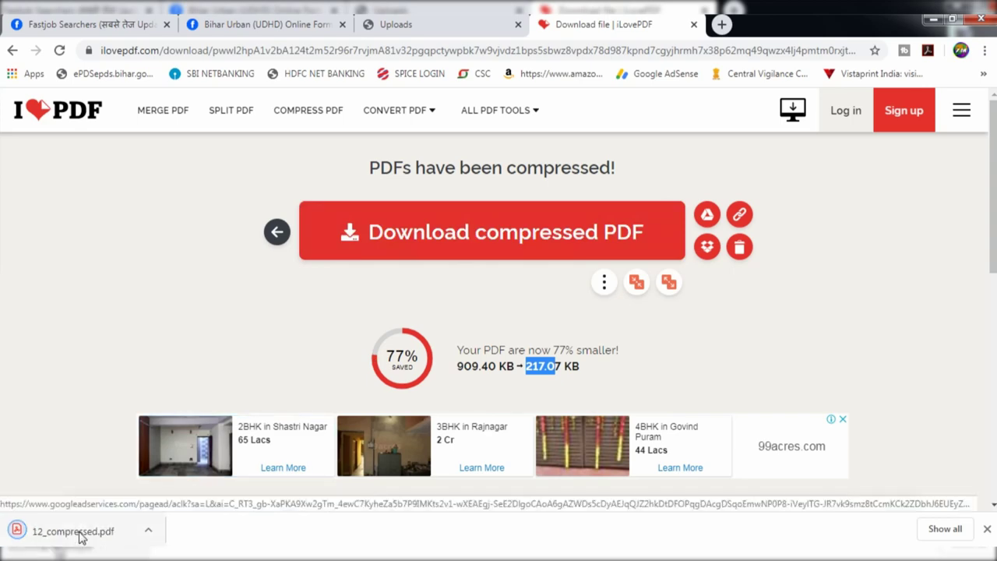
- Copy 12_compressed.pdf from Downloads onto the E: drive, then go back to the upload form
click(147, 531)
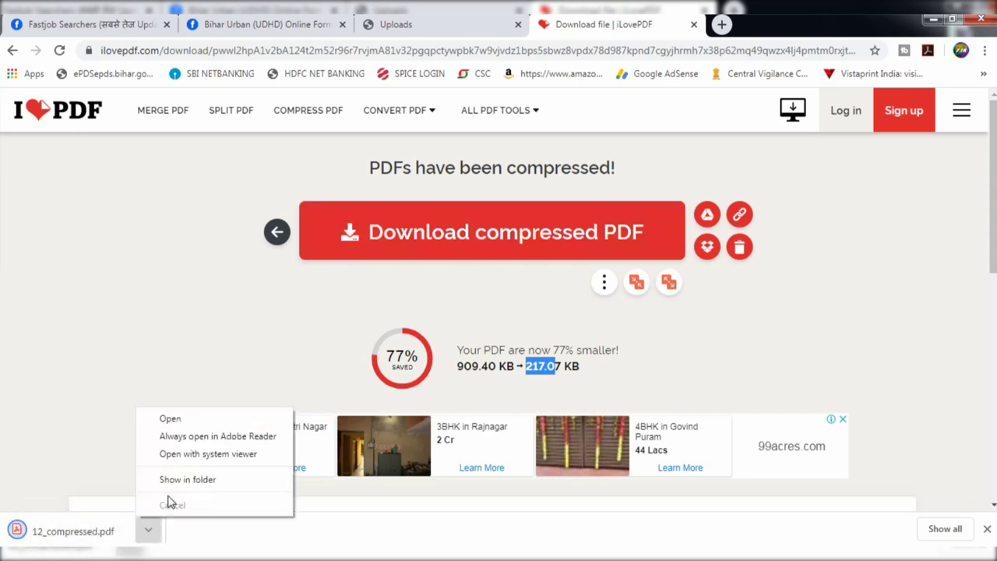
click(173, 477)
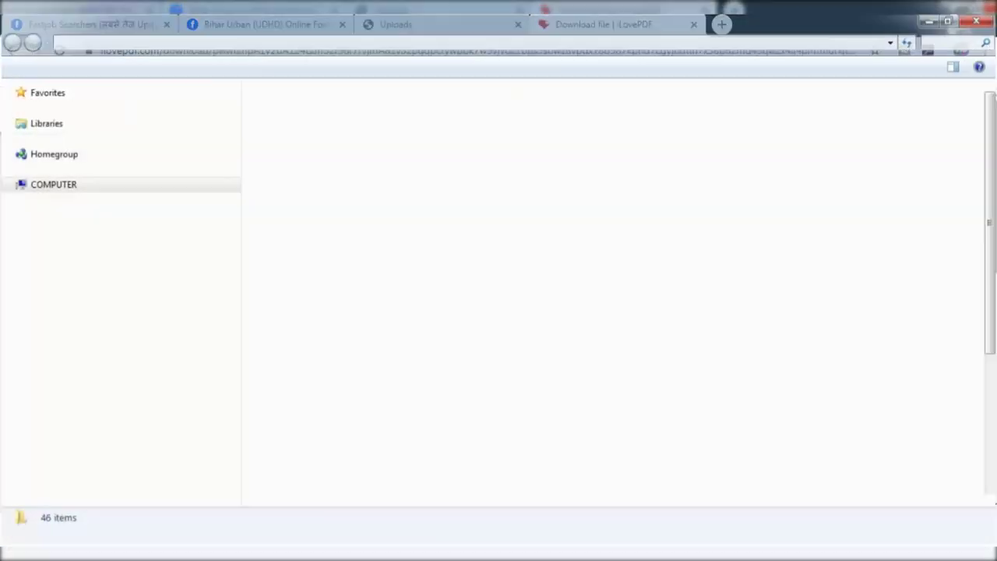
right_click(762, 145)
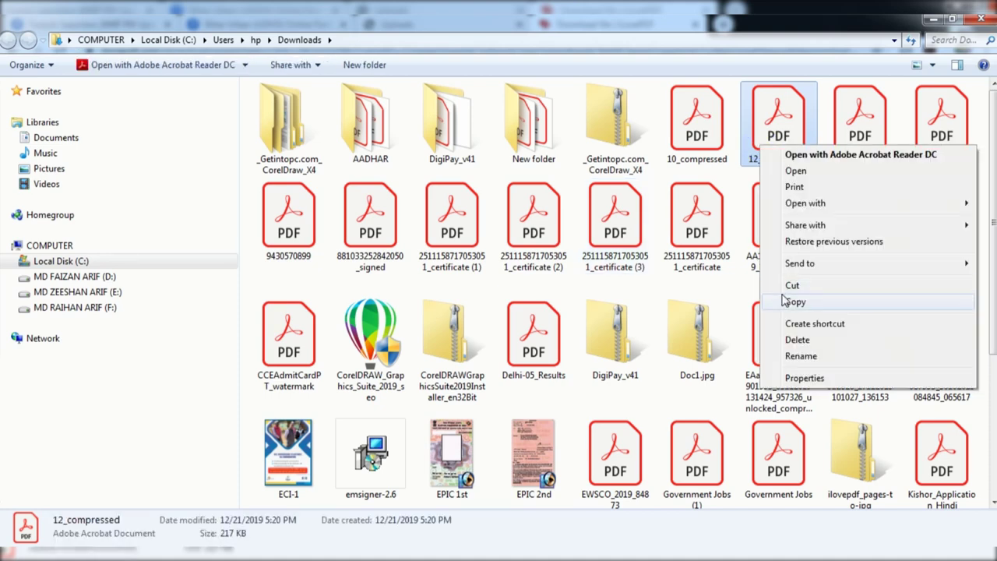
click(788, 300)
click(117, 291)
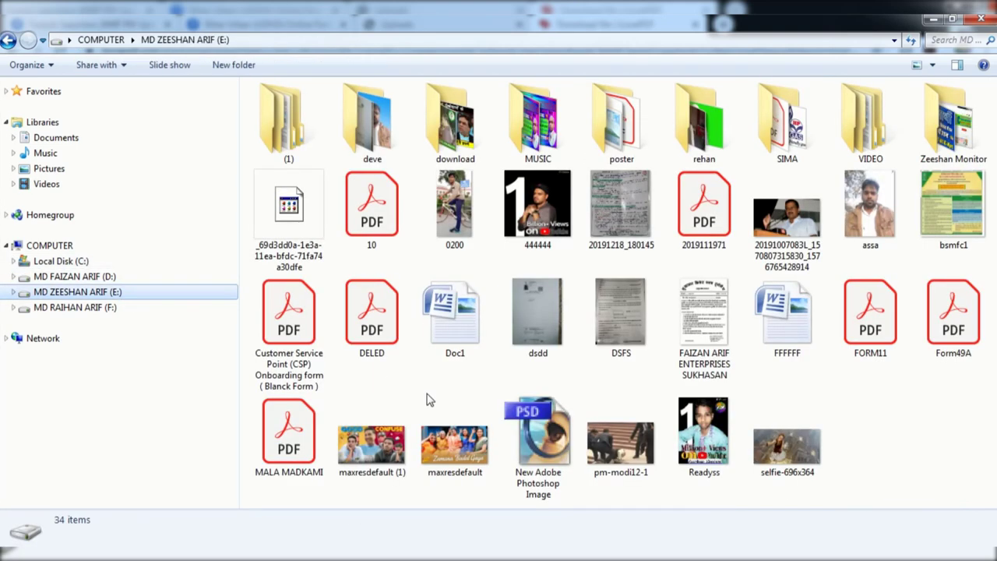
right_click(893, 404)
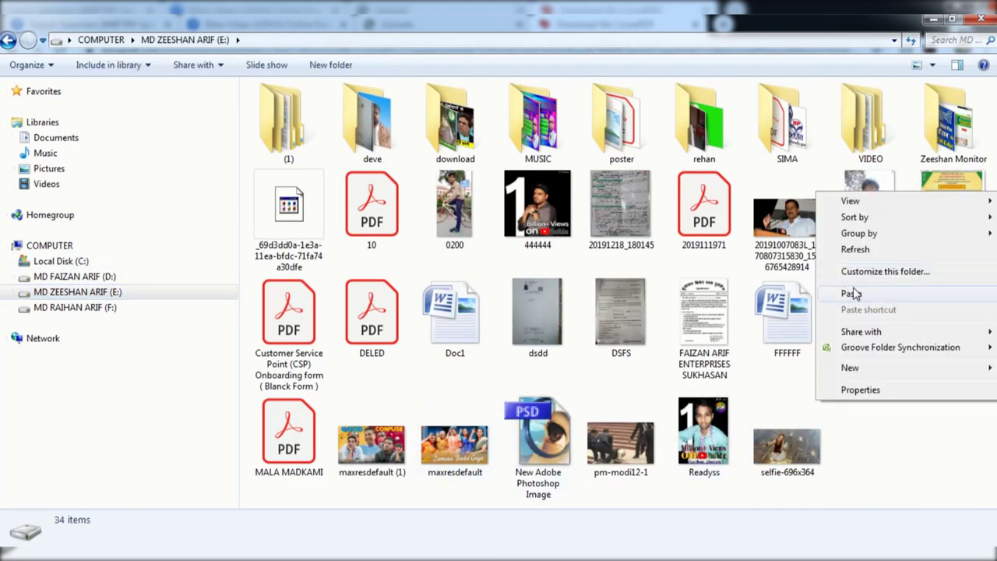
click(853, 293)
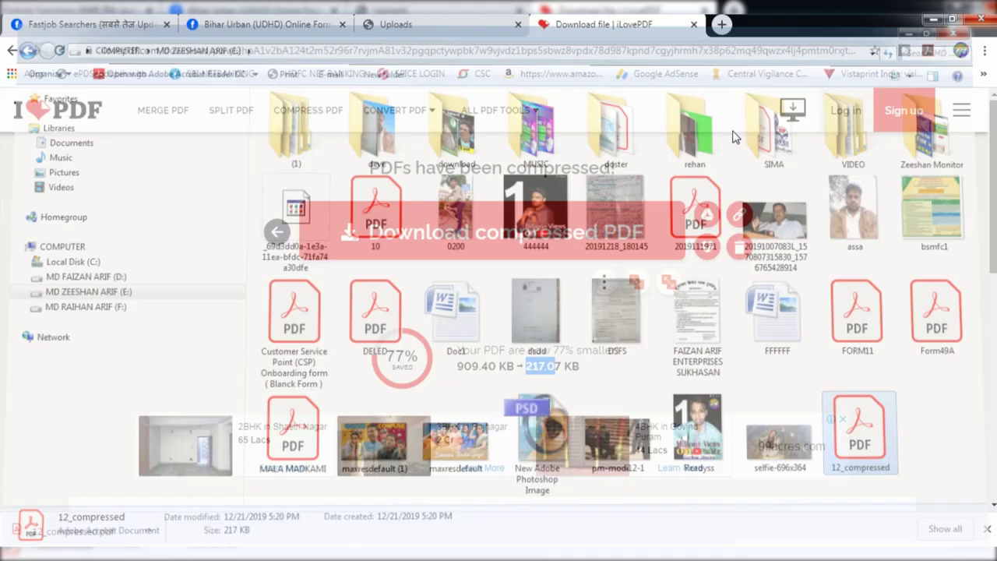
click(395, 24)
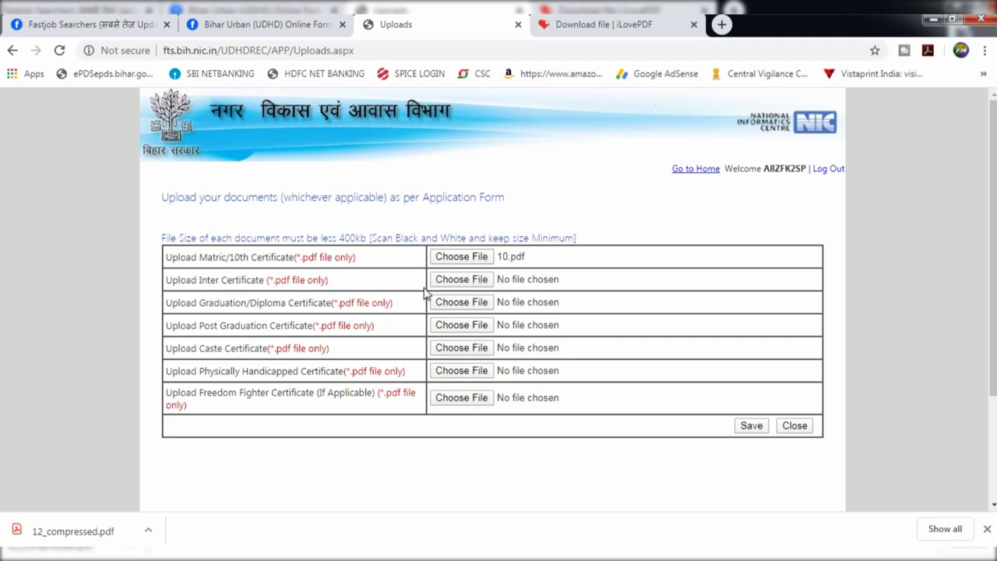
- Attach 12_compressed.pdf from the E: drive as the Inter Certificate
click(471, 279)
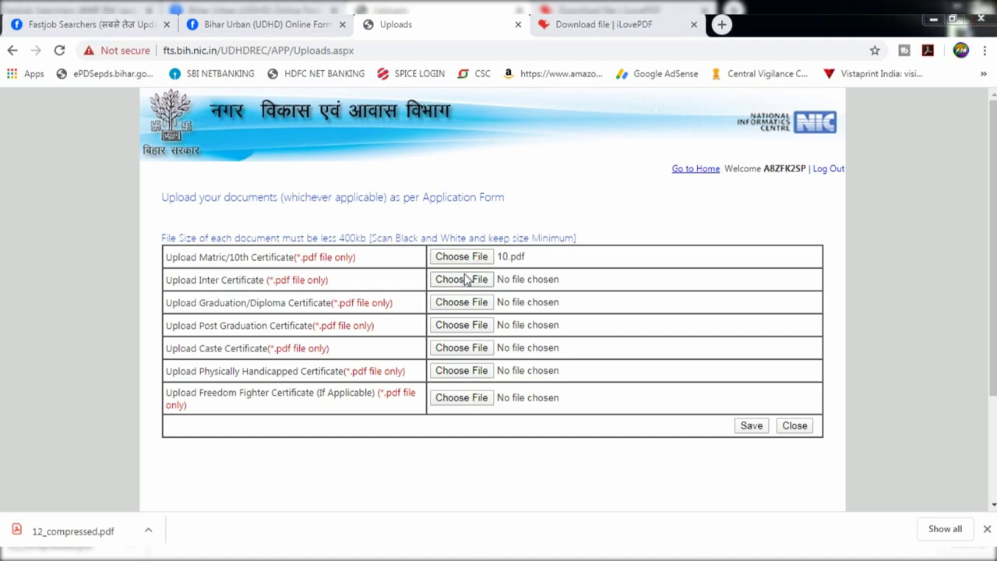
click(84, 244)
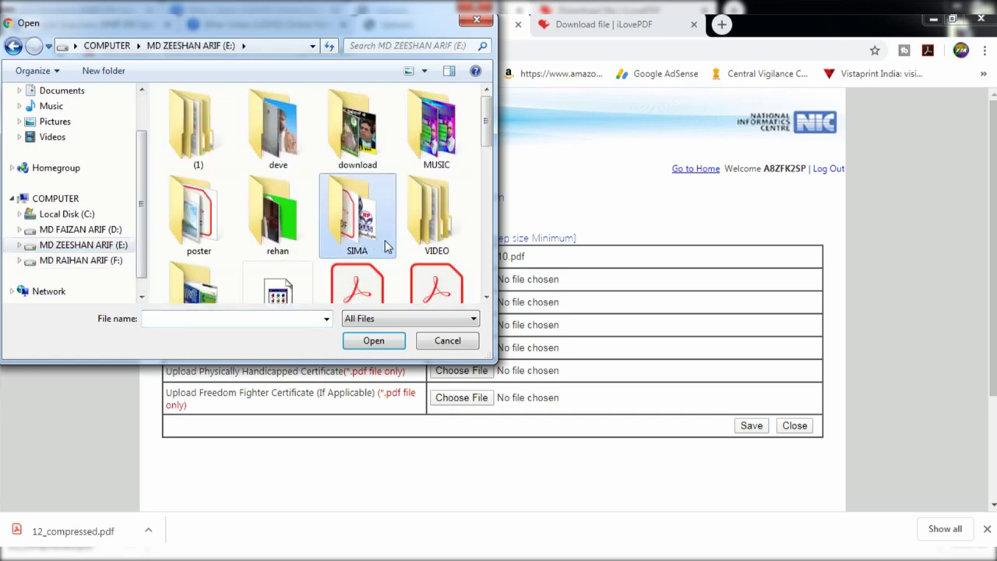
scroll(385, 246, down, 5)
scroll(386, 246, down, 3)
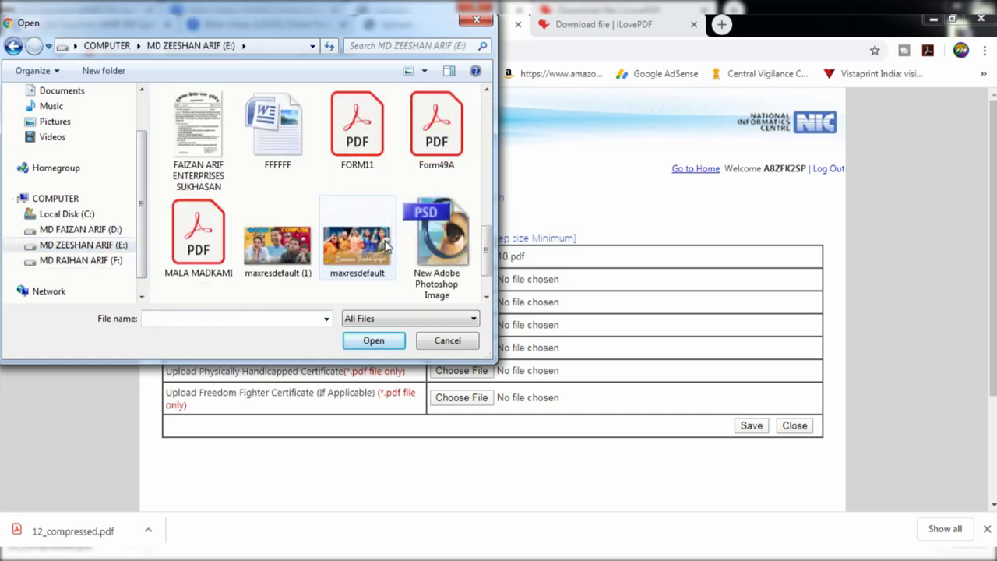
scroll(386, 247, down, 1)
scroll(386, 246, up, 2)
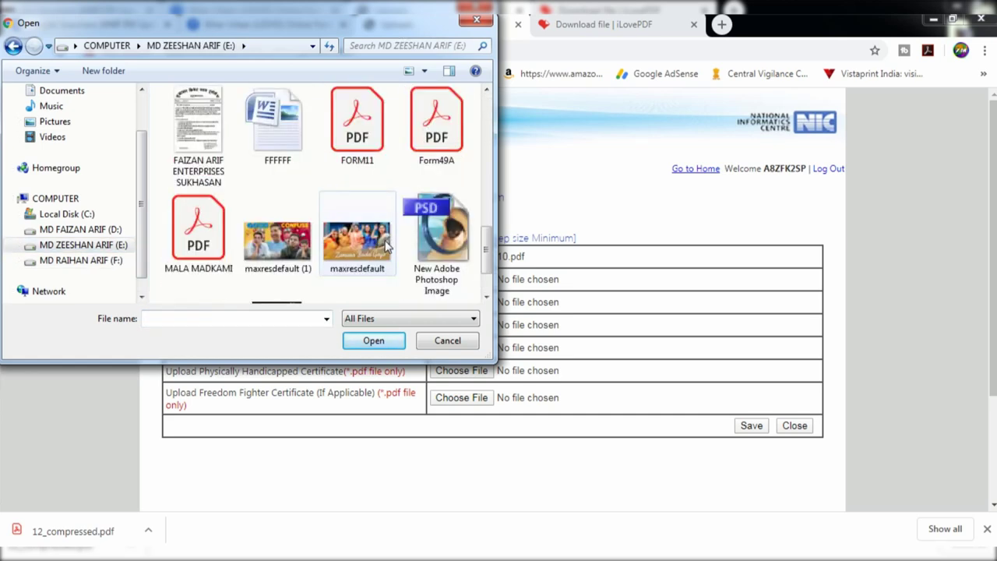
scroll(386, 246, up, 2)
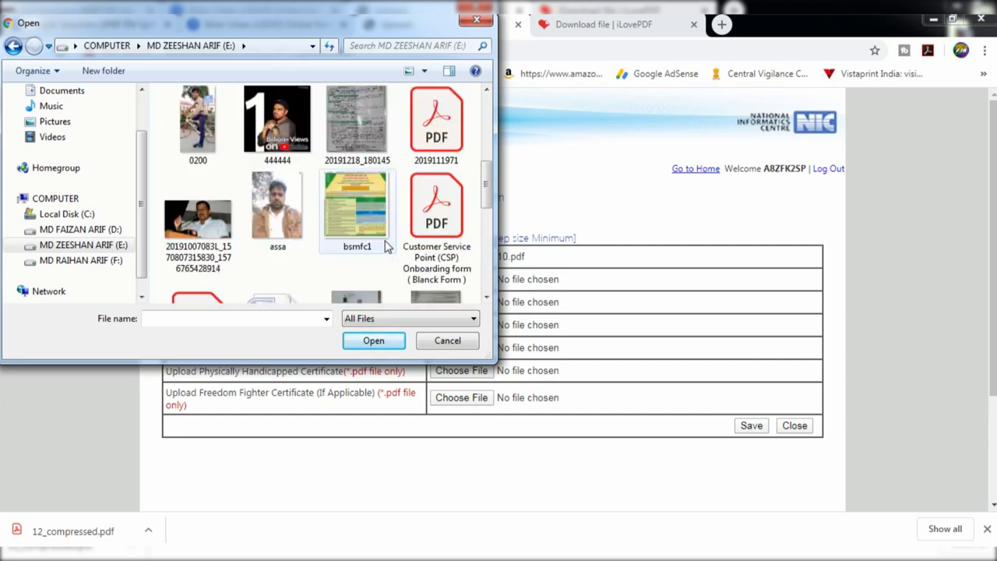
scroll(386, 246, up, 1)
double_click(432, 133)
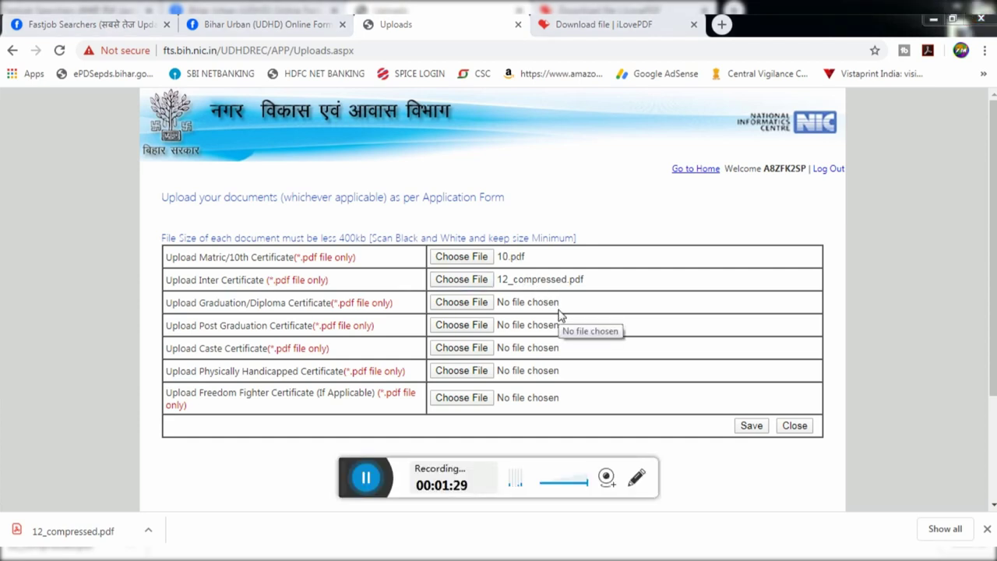
- Save the Matric and Inter certificate uploads and dismiss the Uploaded Successfully alert
click(750, 428)
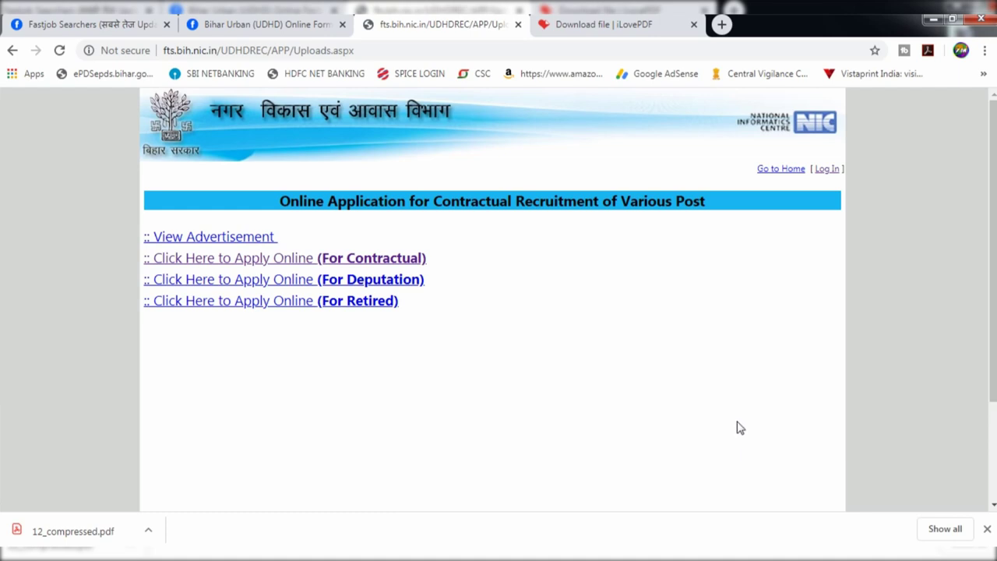
click(828, 170)
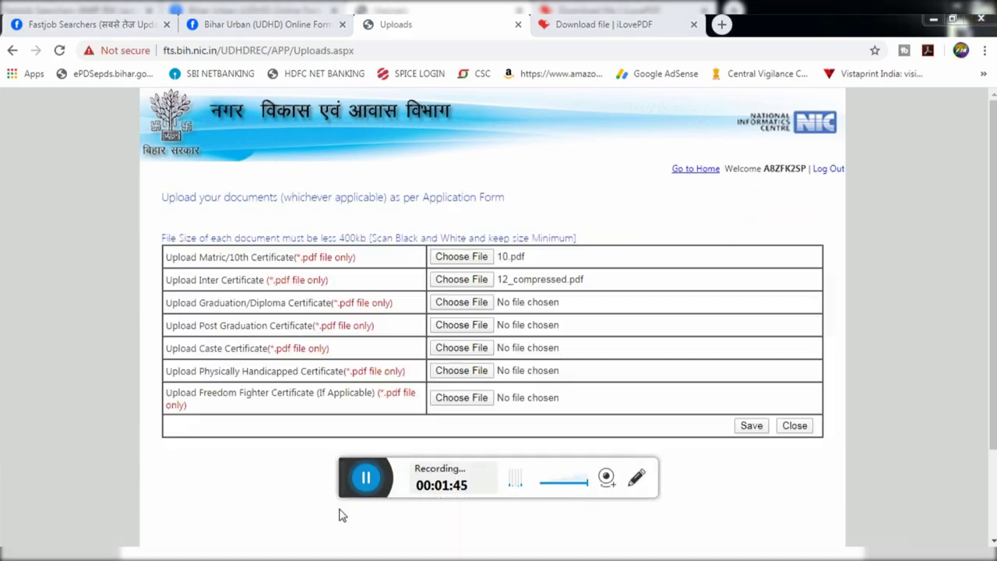
click(761, 429)
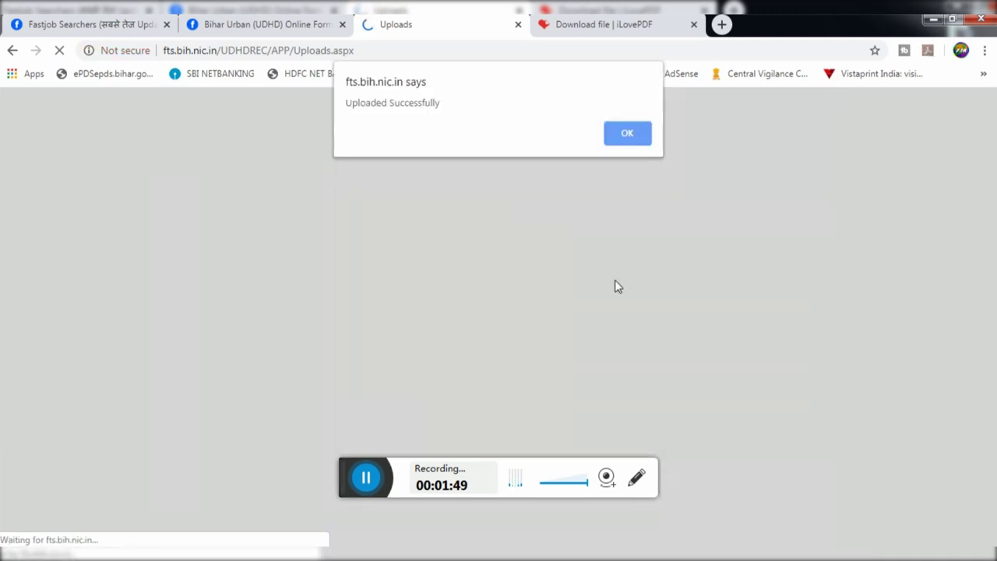
click(629, 135)
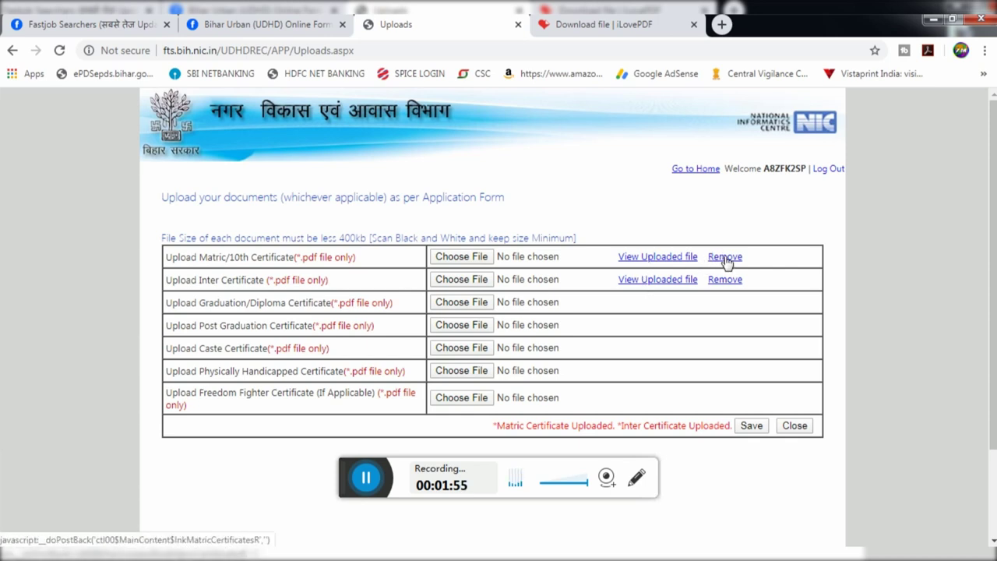
- From the home page, open Validate Email ID and generate an OTP for the email
click(703, 171)
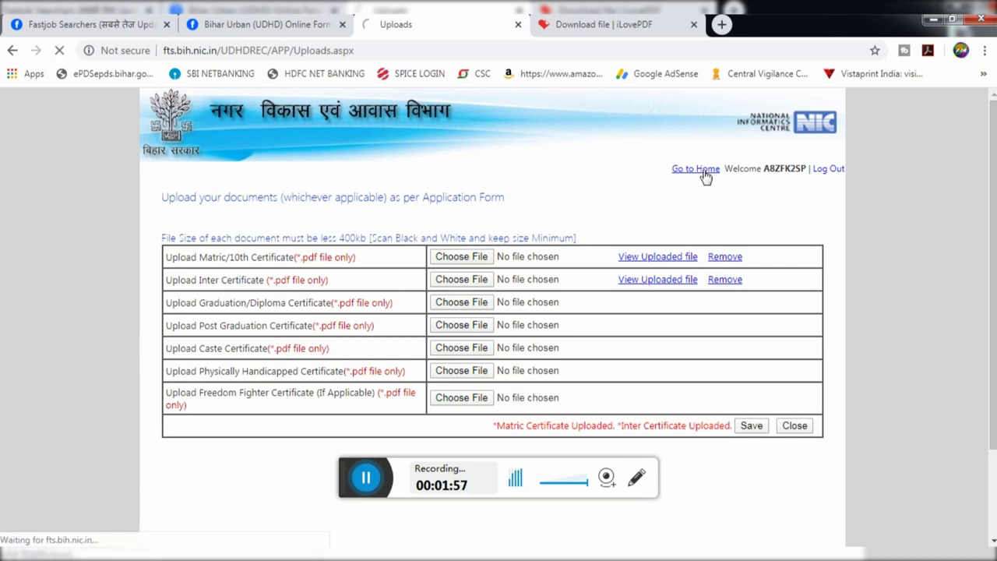
scroll(629, 337, down, 3)
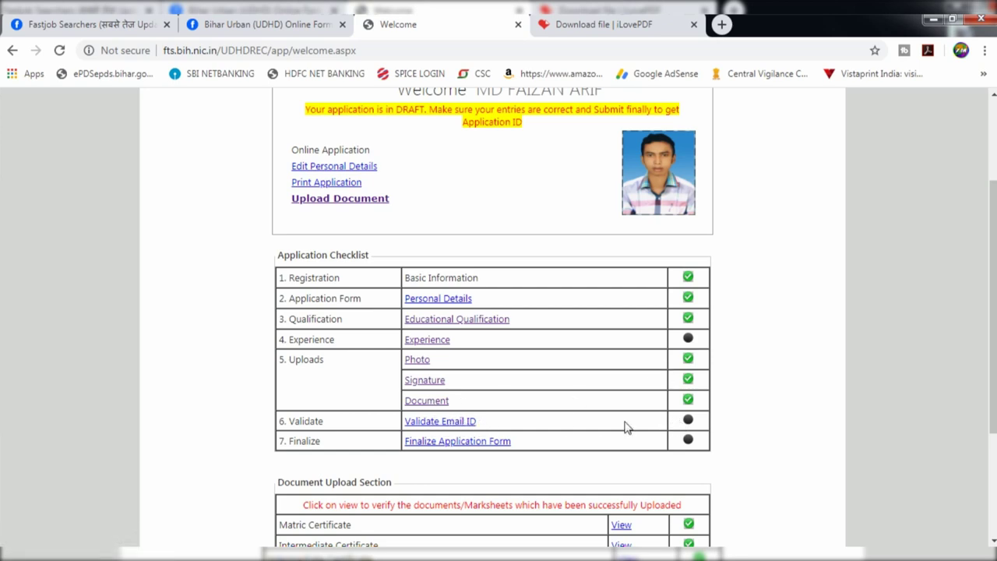
click(448, 425)
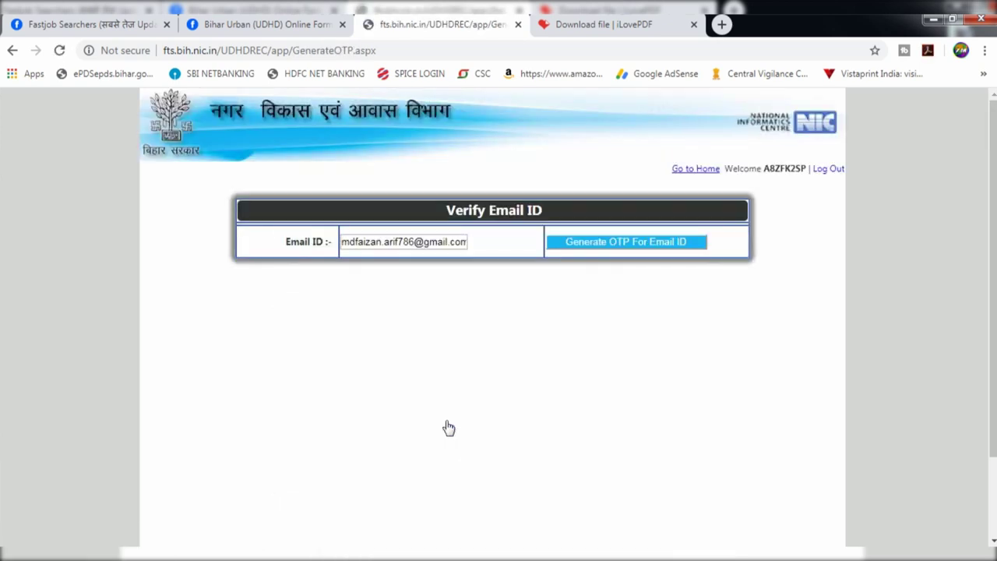
click(599, 250)
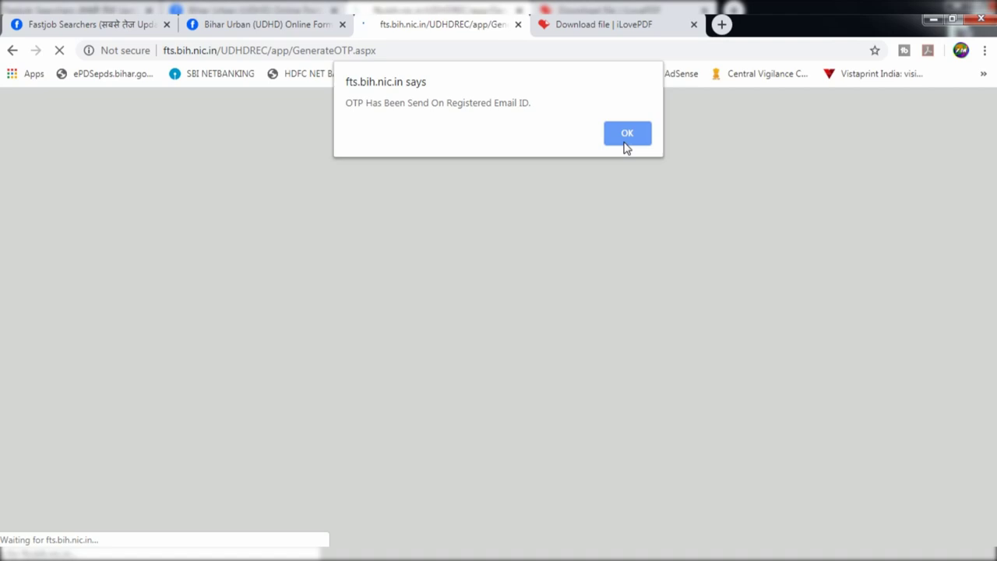
click(629, 137)
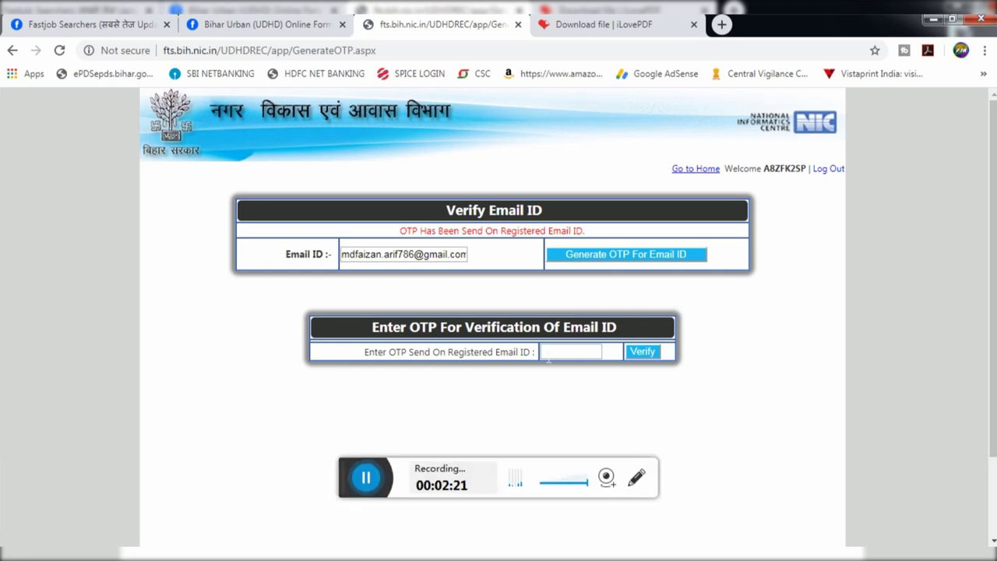
- Enter the emailed OTP and verify the email ID
click(549, 352)
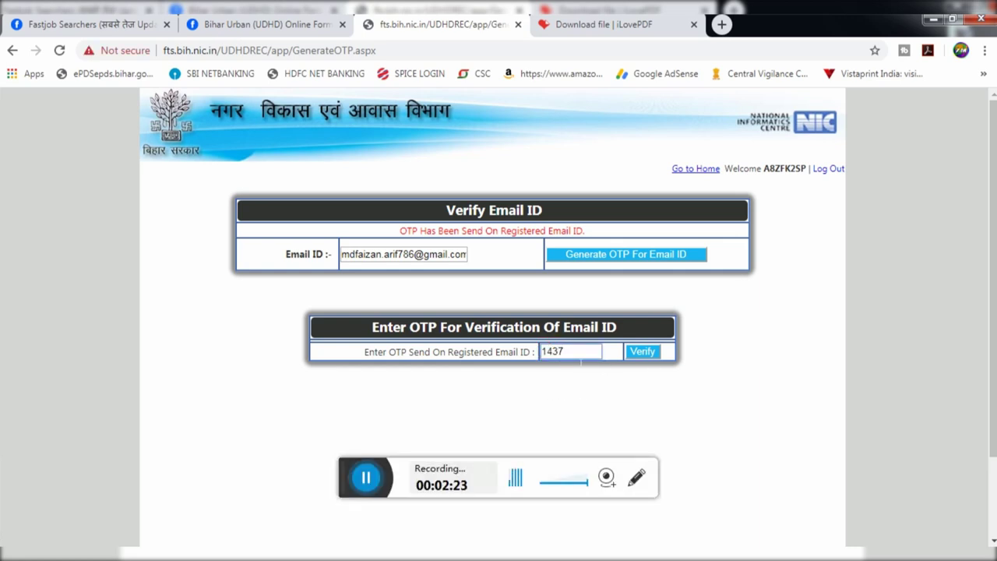
click(648, 357)
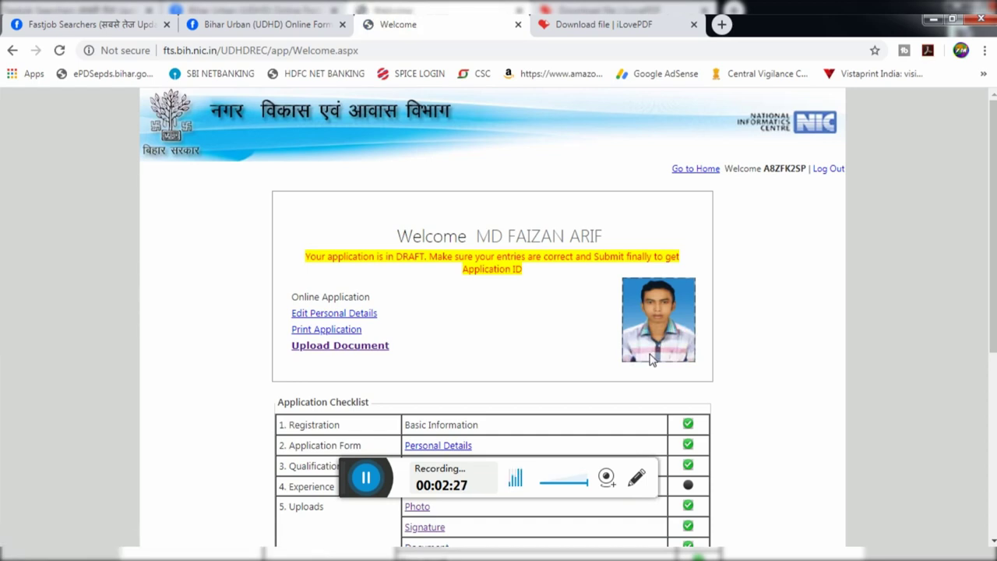
- On the Finalize Application Form page, tick the declaration and click Final Submit
scroll(651, 358, down, 4)
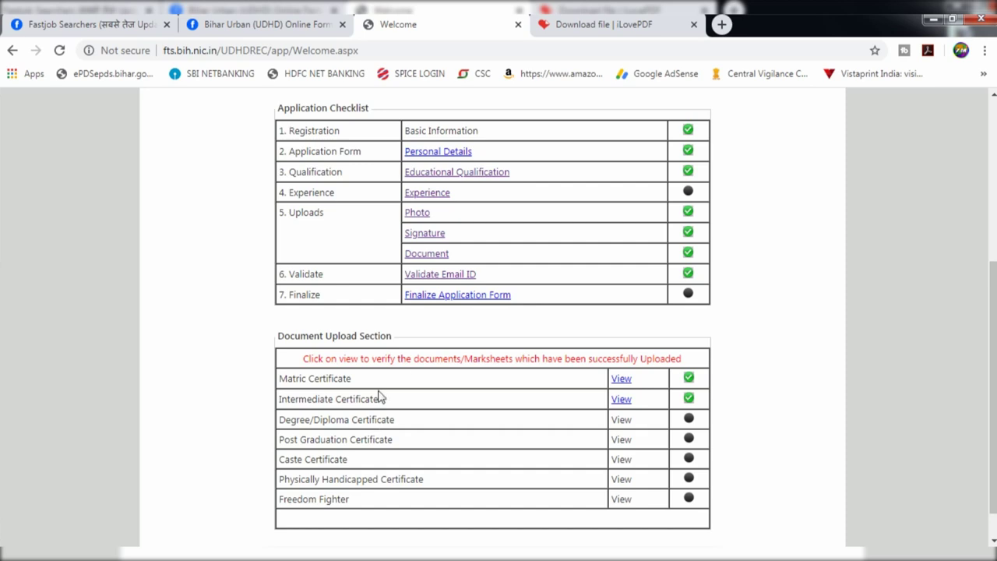
scroll(408, 434, down, 1)
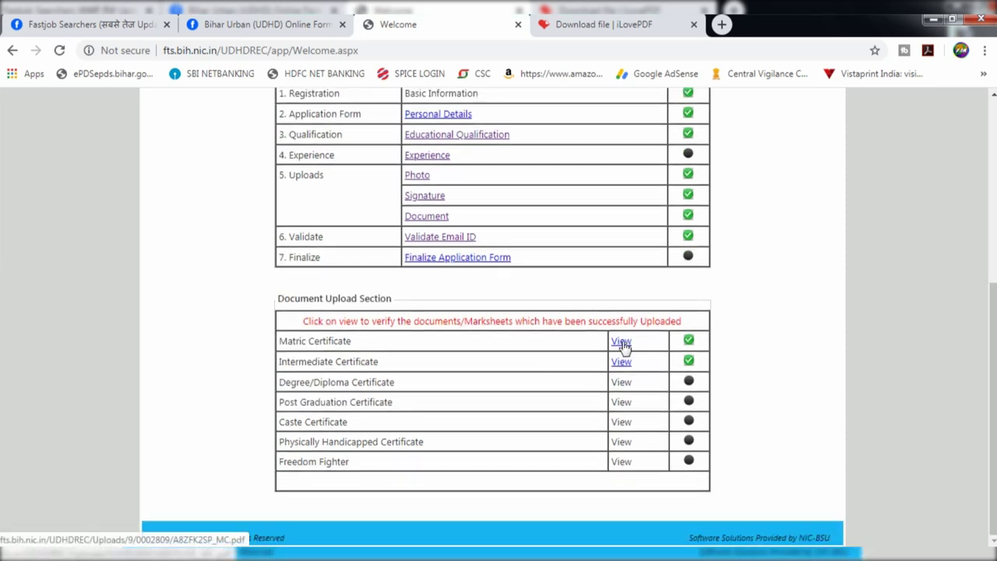
click(441, 262)
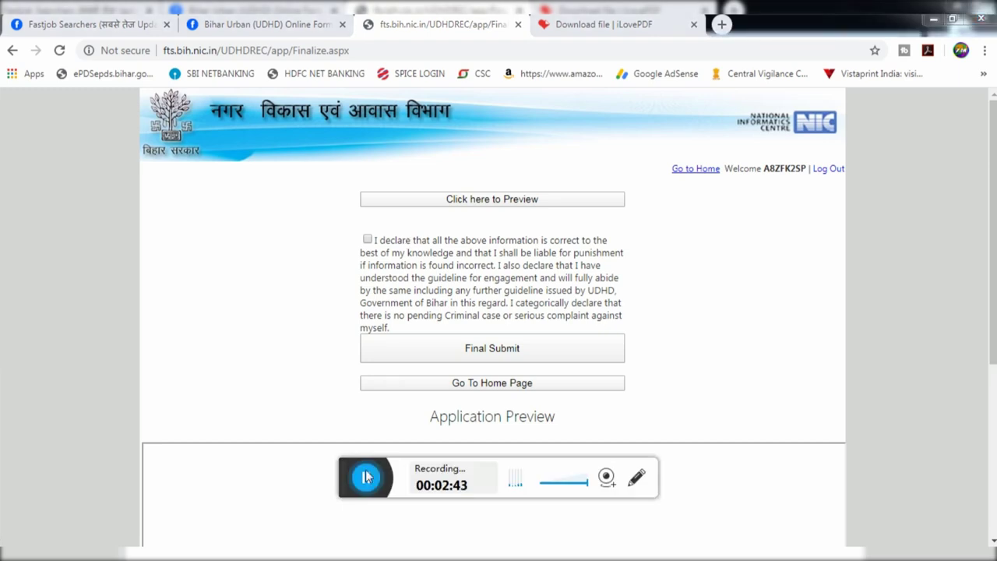
click(367, 240)
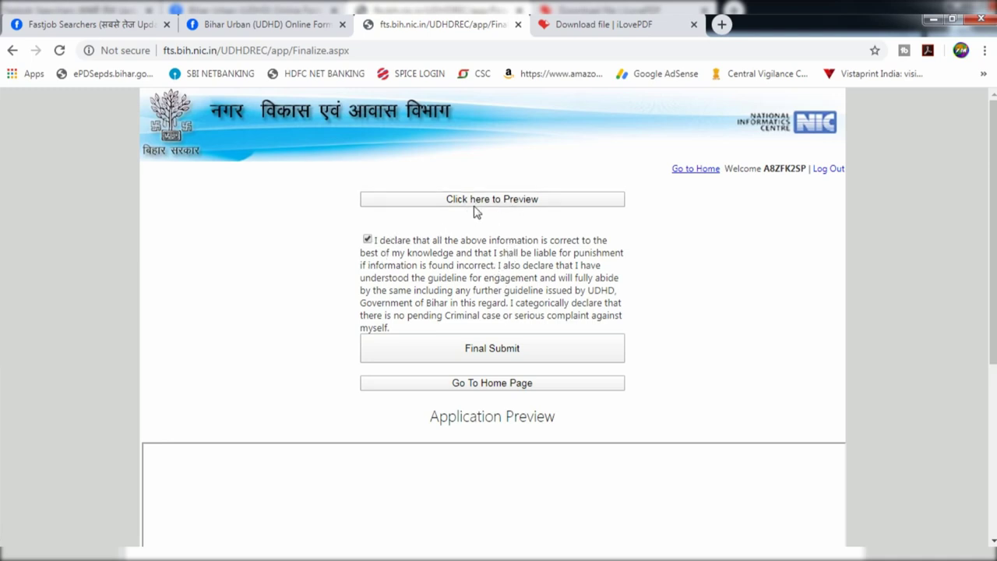
click(483, 355)
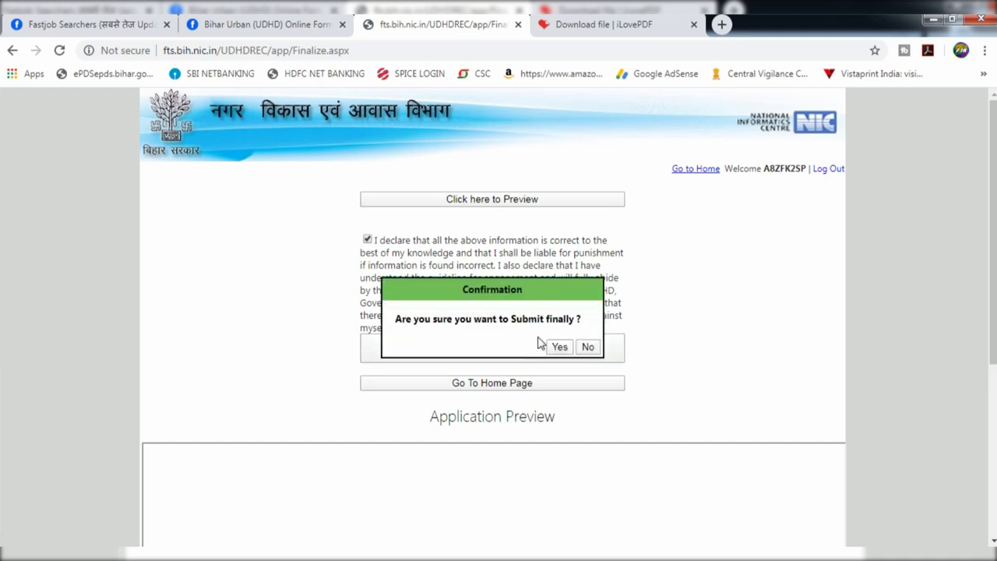
- Confirm final submission and save the application form as a PDF in the applicant's folder under HOME
click(561, 348)
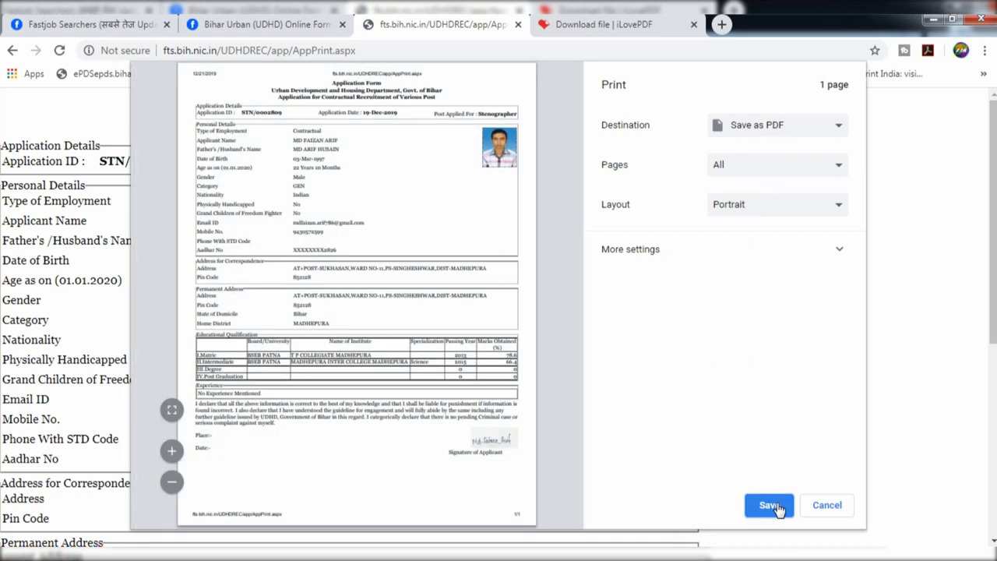
click(767, 506)
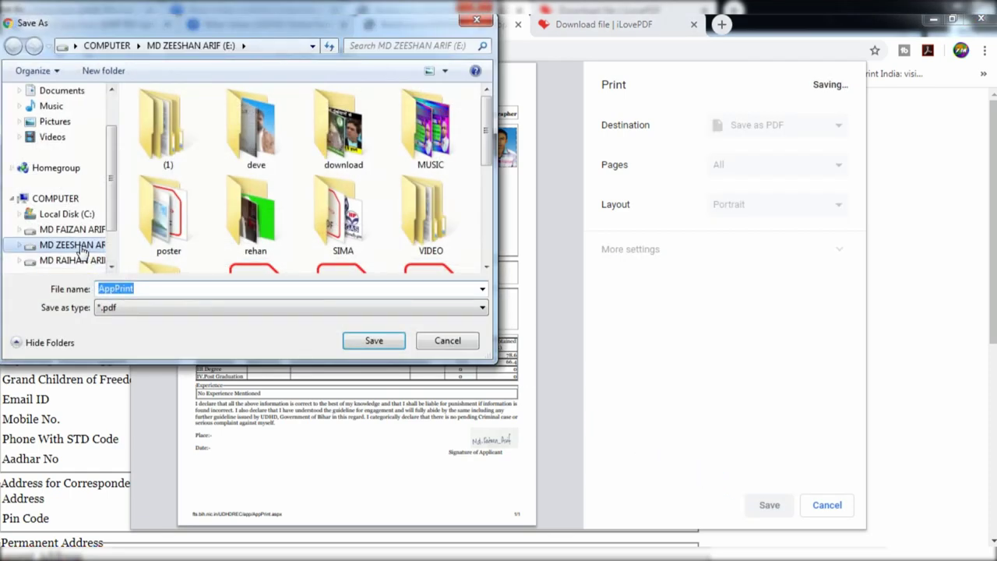
double_click(159, 153)
click(271, 167)
double_click(272, 166)
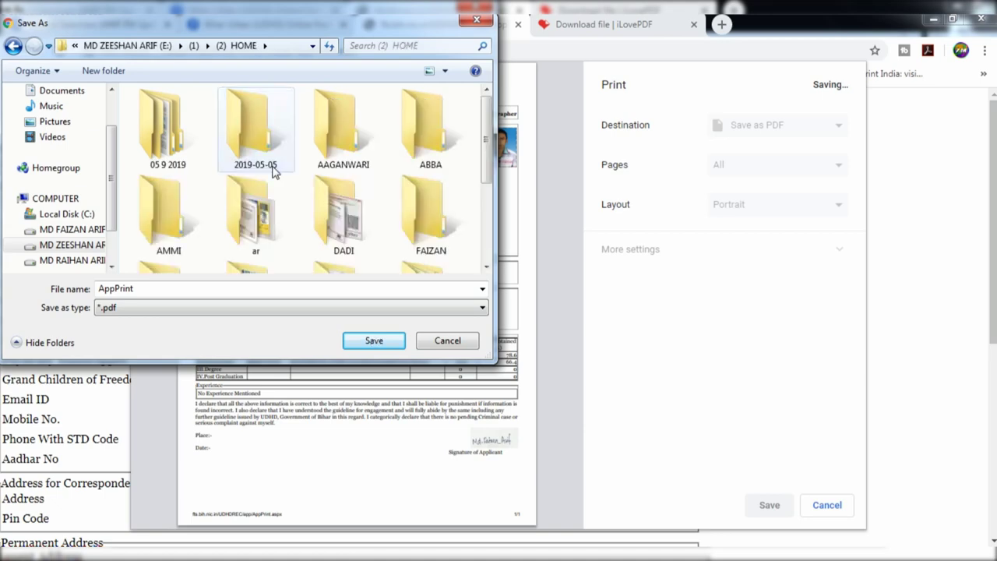
click(272, 167)
click(428, 226)
double_click(428, 226)
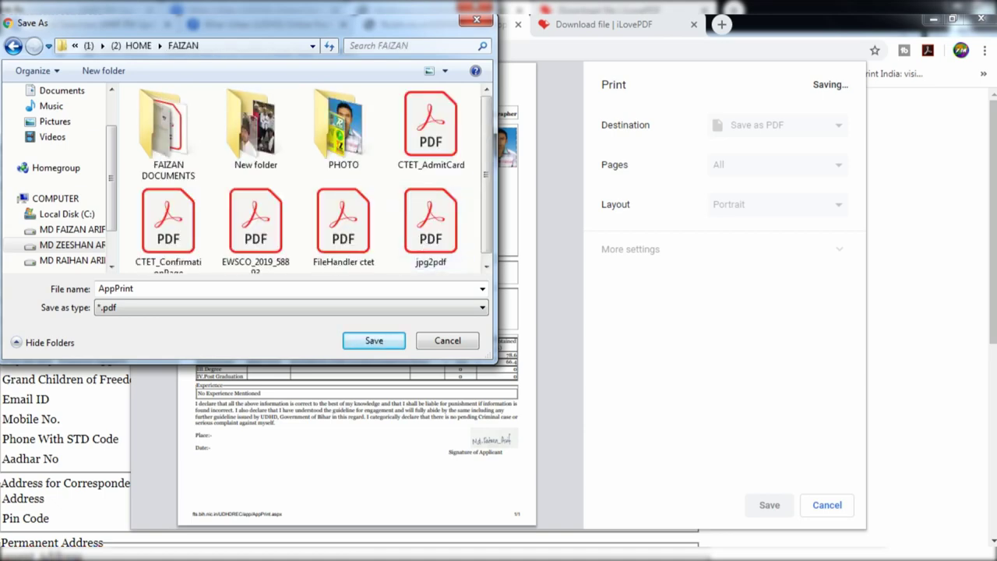
click(381, 341)
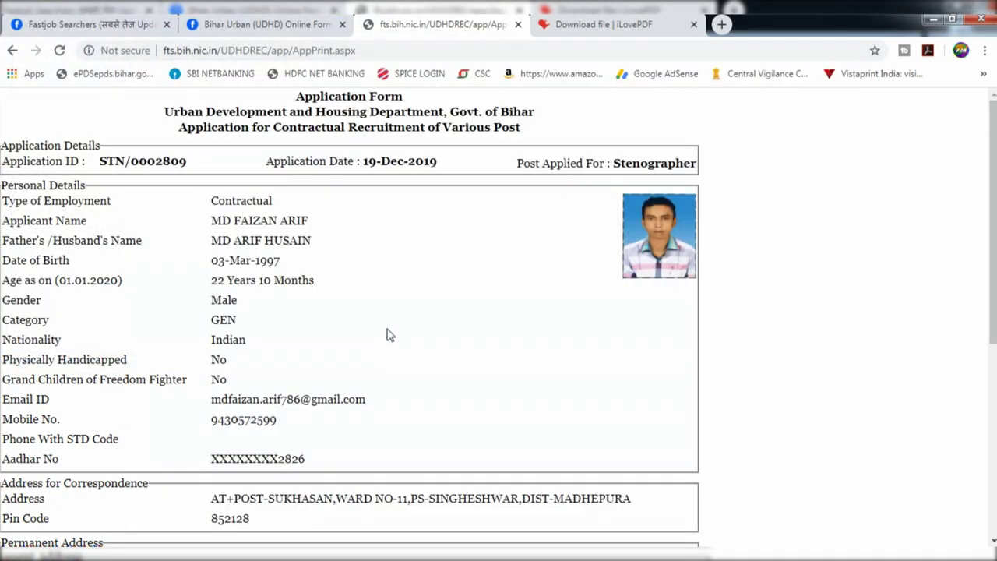
scroll(383, 319, down, 5)
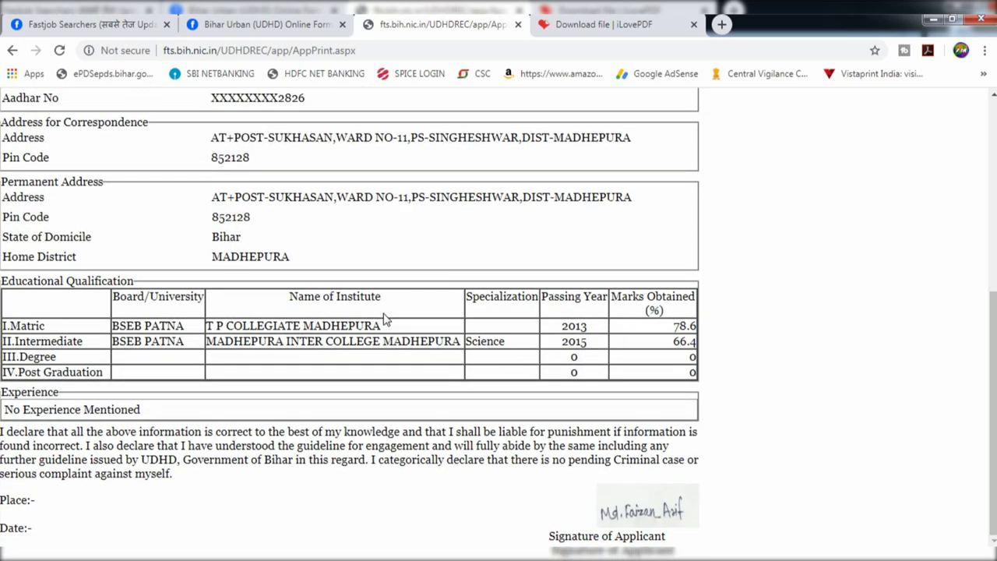
scroll(384, 320, up, 5)
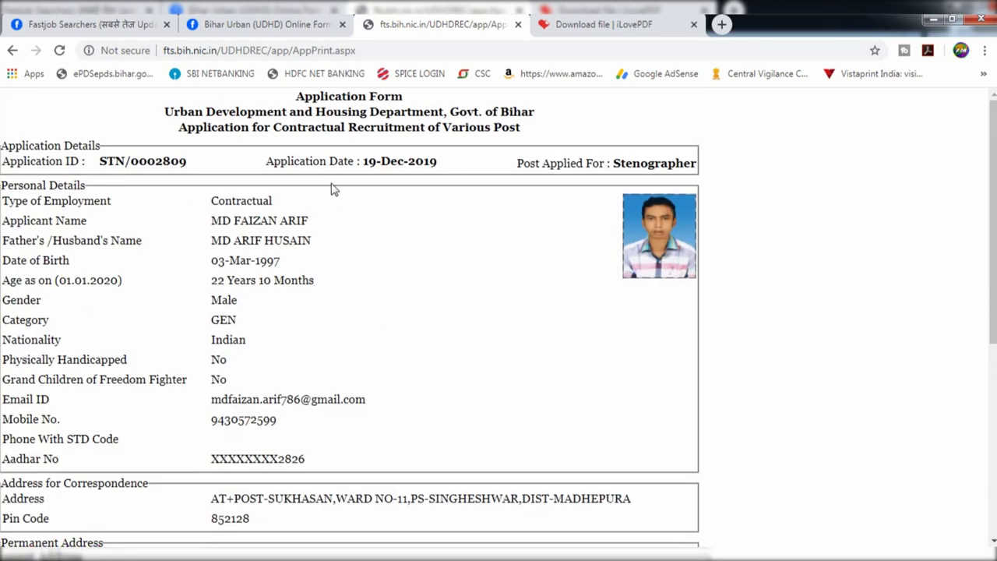
scroll(334, 190, down, 5)
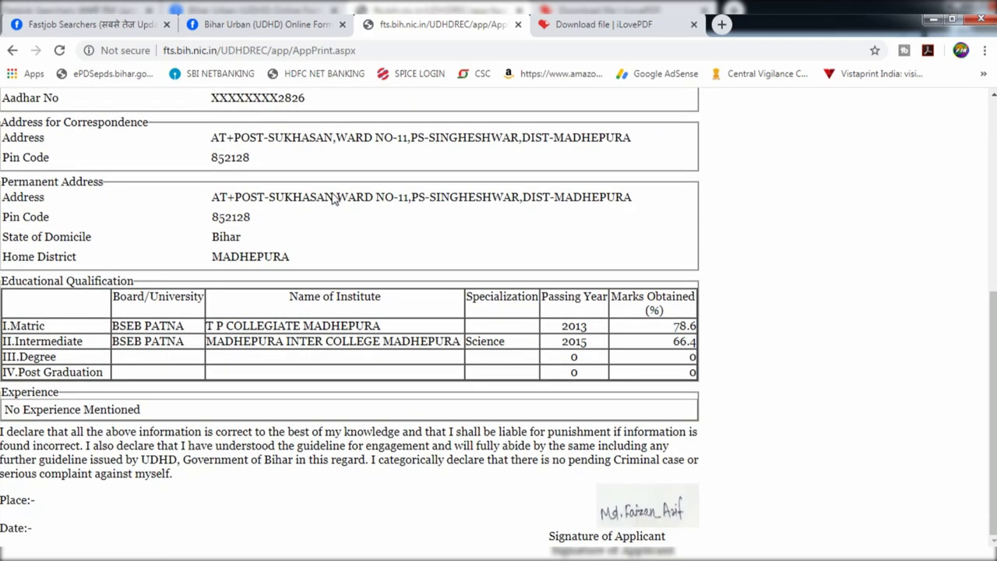